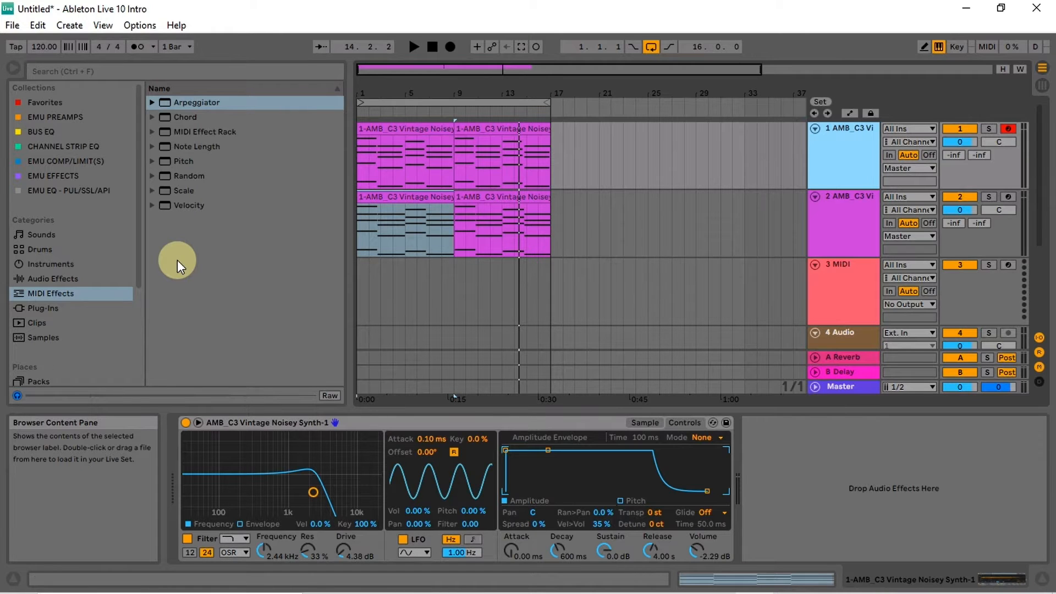
Step: Mute the second synth track and select the first synth track
left_click(953, 198)
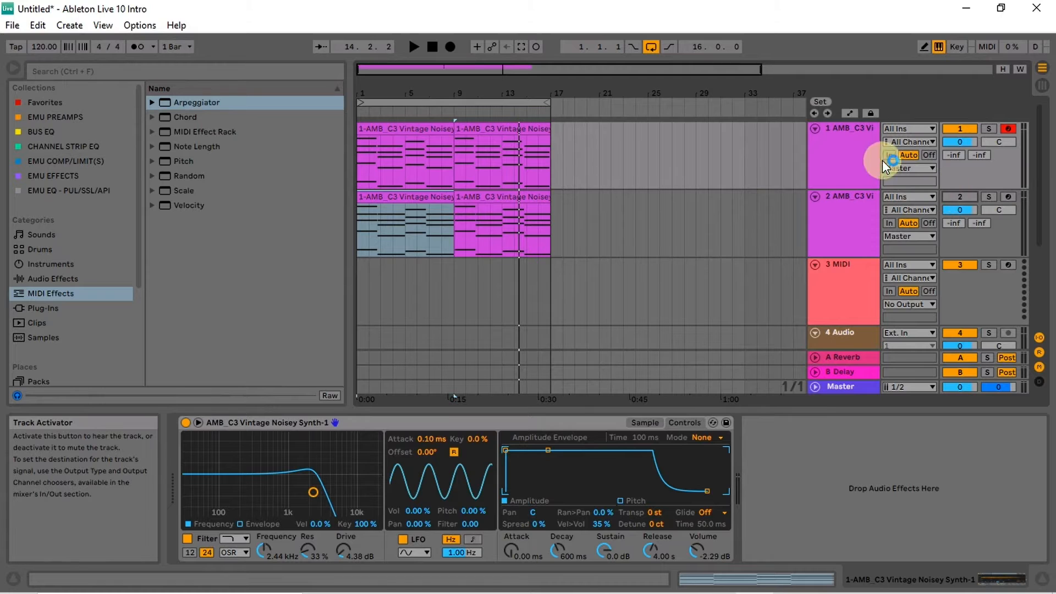
left_click(848, 151)
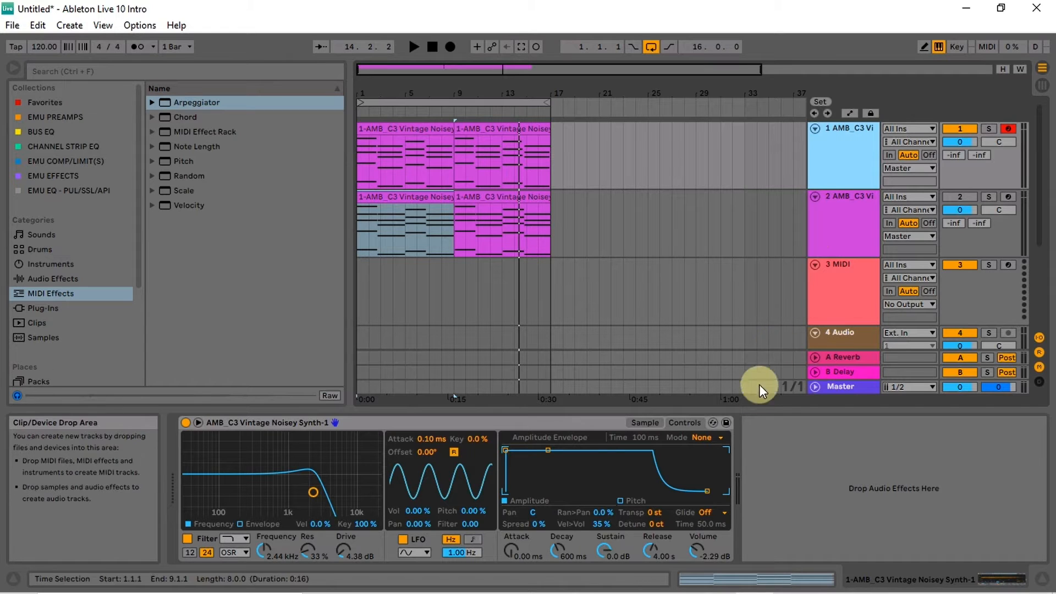
Step: Lower the computer's playback volume
key("XF86AudioLowerVolume")
key("XF86AudioLowerVolume")
key("XF86AudioLowerVolume")
key("XF86AudioLowerVolume")
key("XF86AudioLowerVolume")
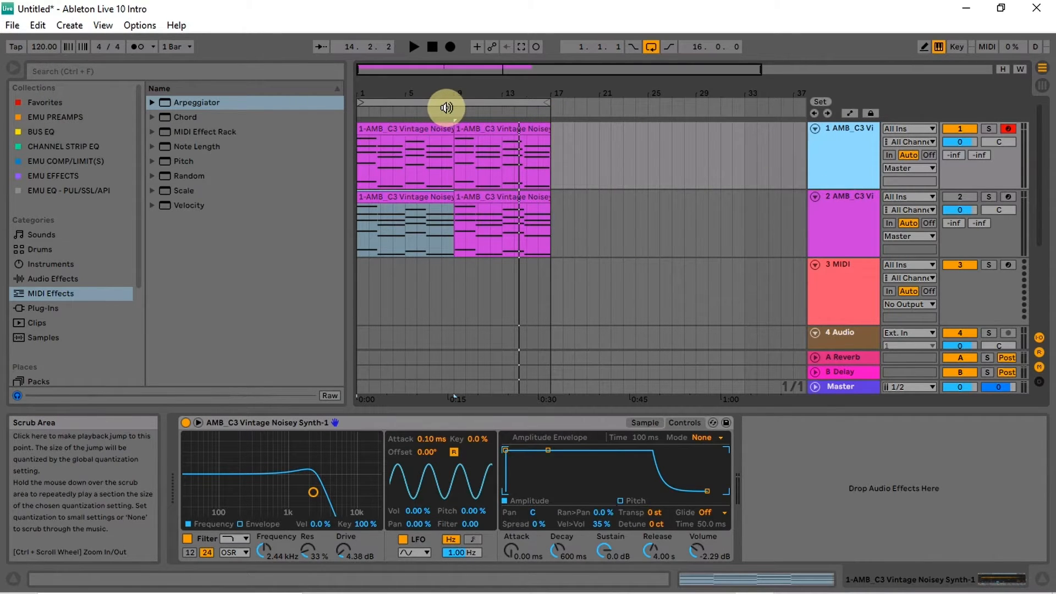
Step: Fit the arrangement to the window width and play the first synth track from its second clip at bar 9
left_click(1021, 69)
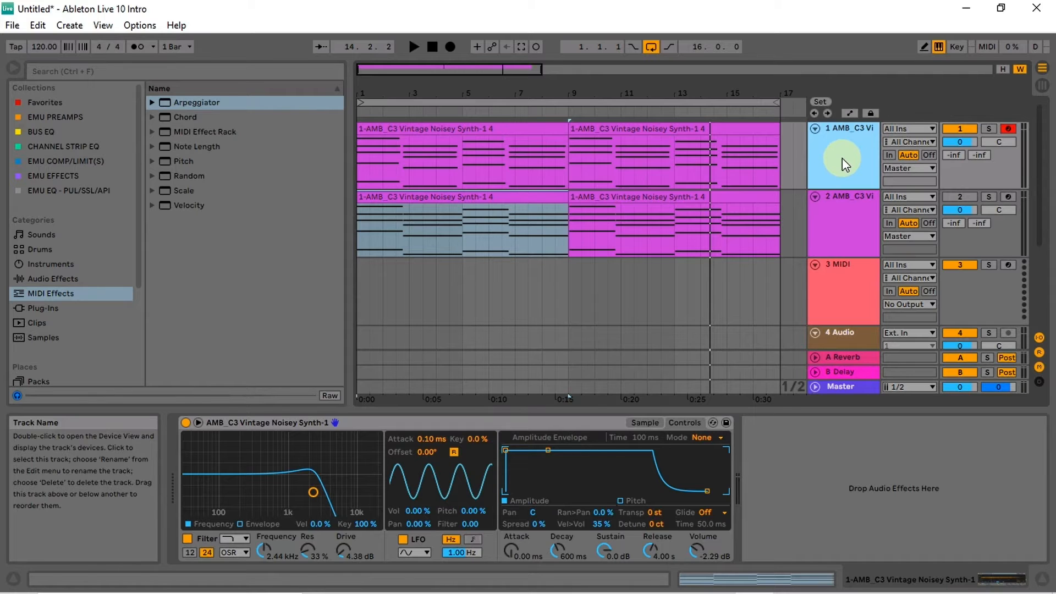
left_click(715, 126)
left_click(813, 138)
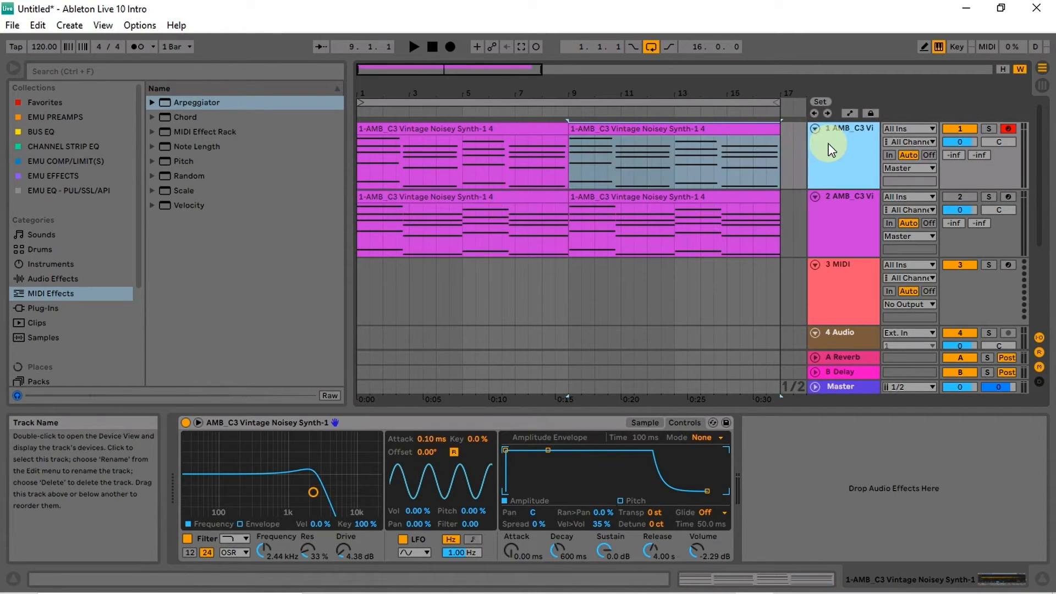
key("space")
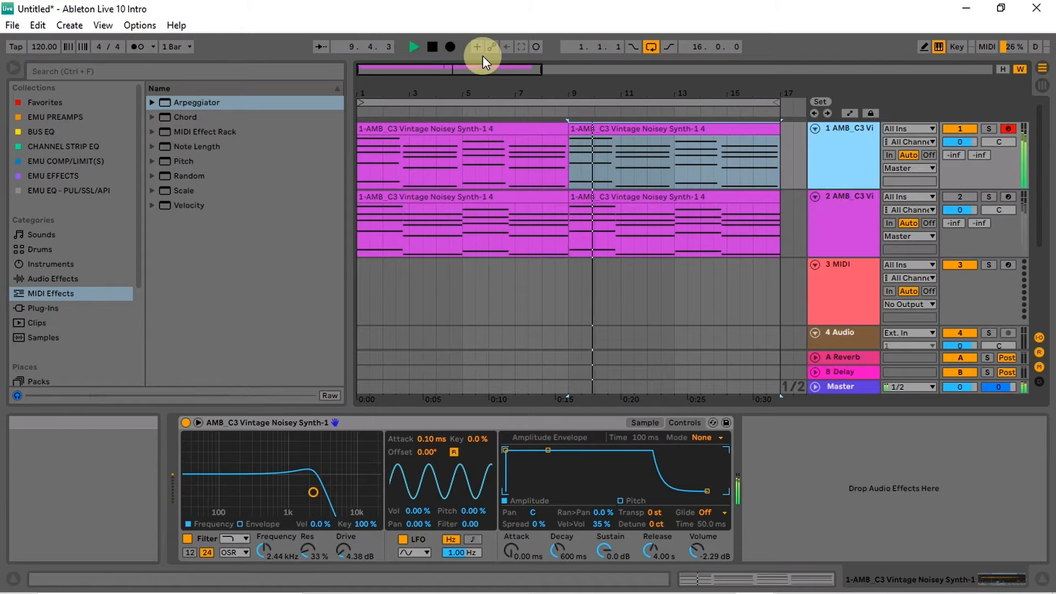
Step: Color the second synth track's header red
left_click(597, 103)
left_click(849, 226)
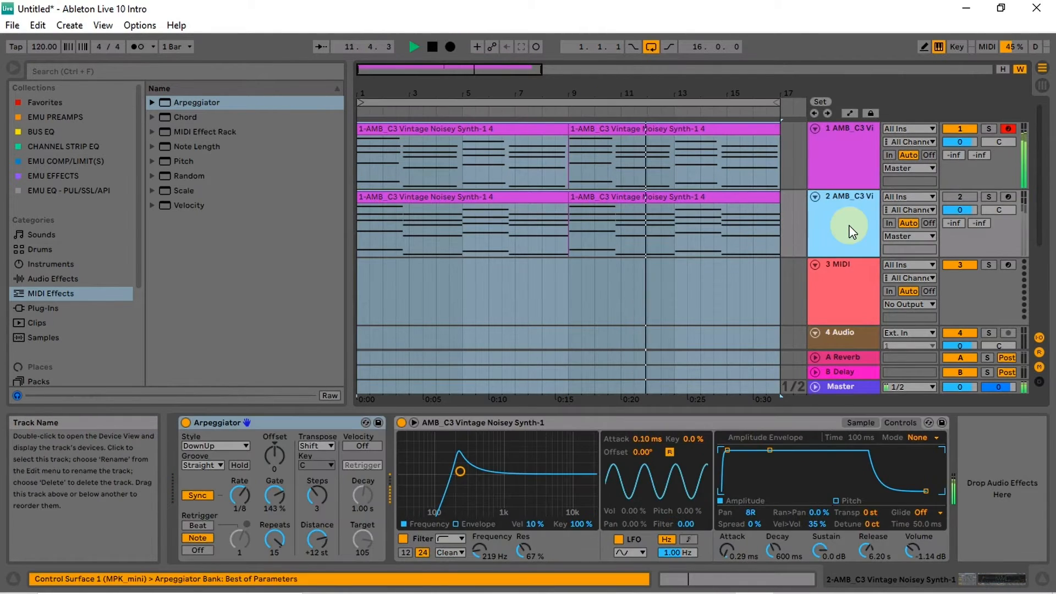
right_click(849, 226)
left_click(860, 426)
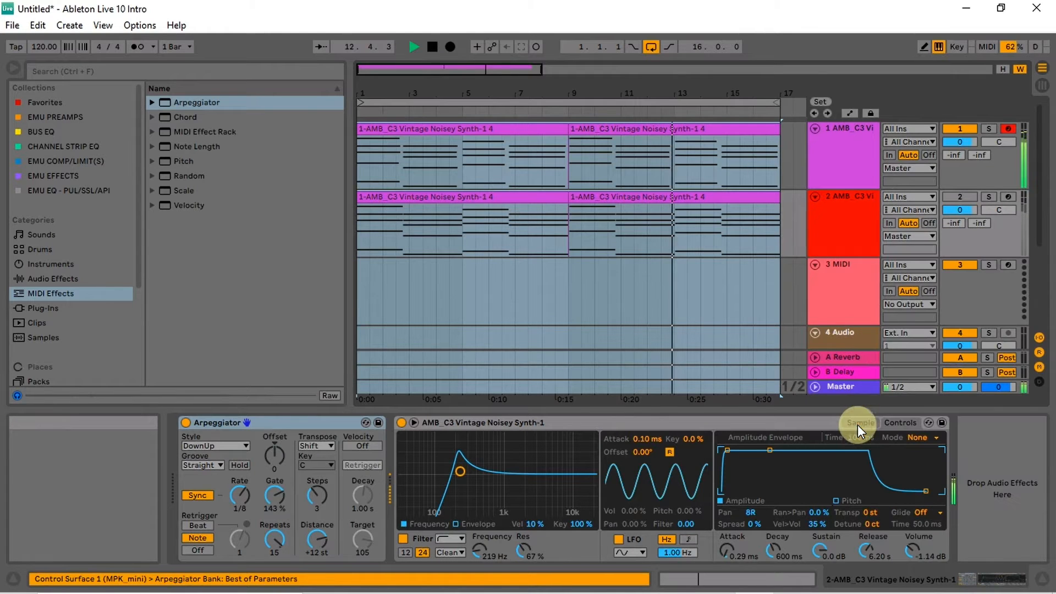
Step: Color the second synth track and both of its clips orange, and stop playback
right_click(679, 198)
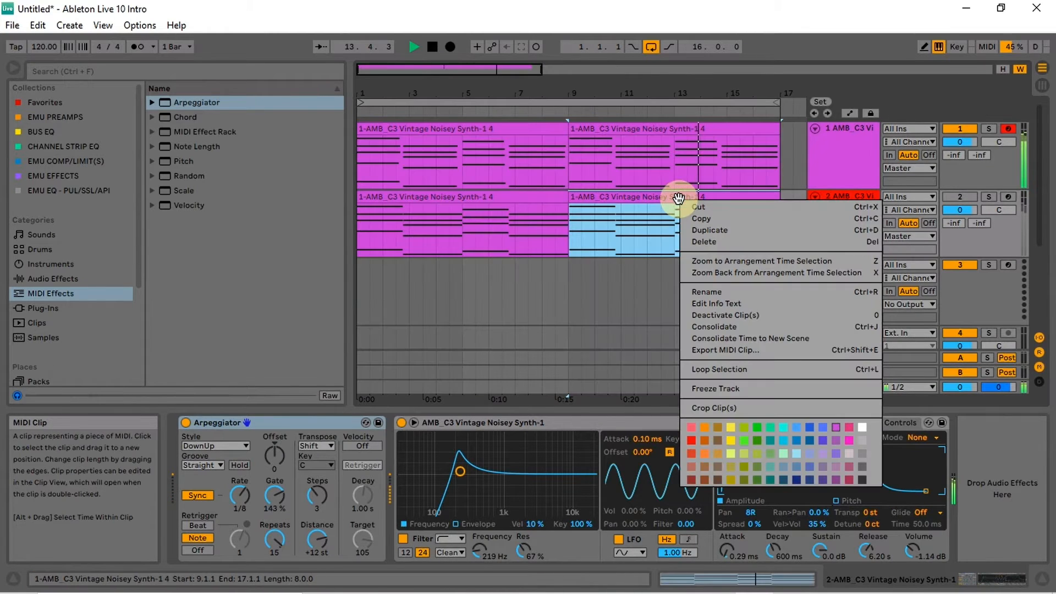
left_click(705, 453)
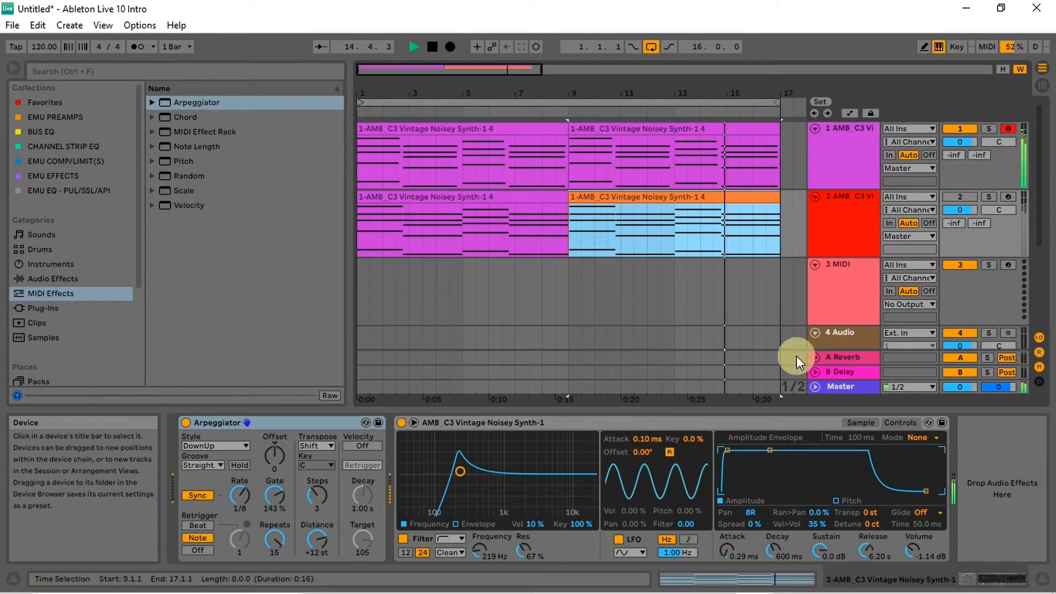
right_click(825, 230)
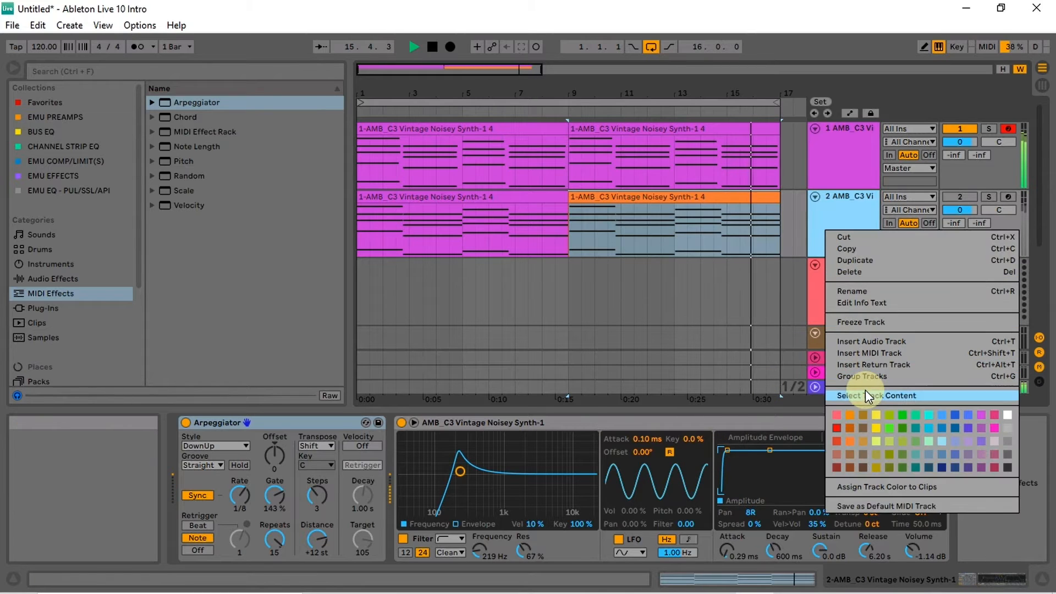
left_click(852, 440)
right_click(512, 200)
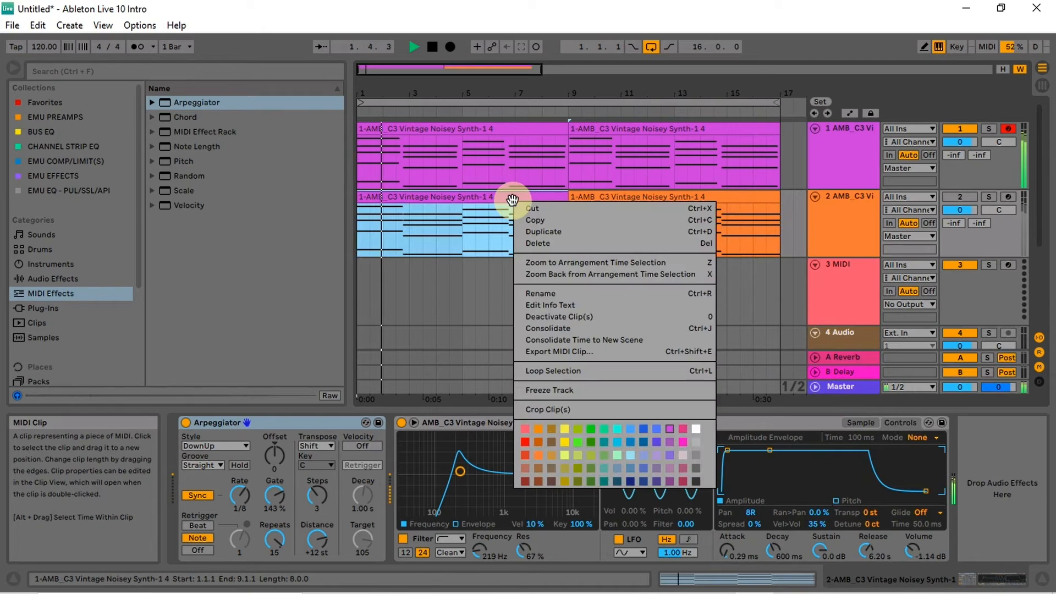
left_click(537, 452)
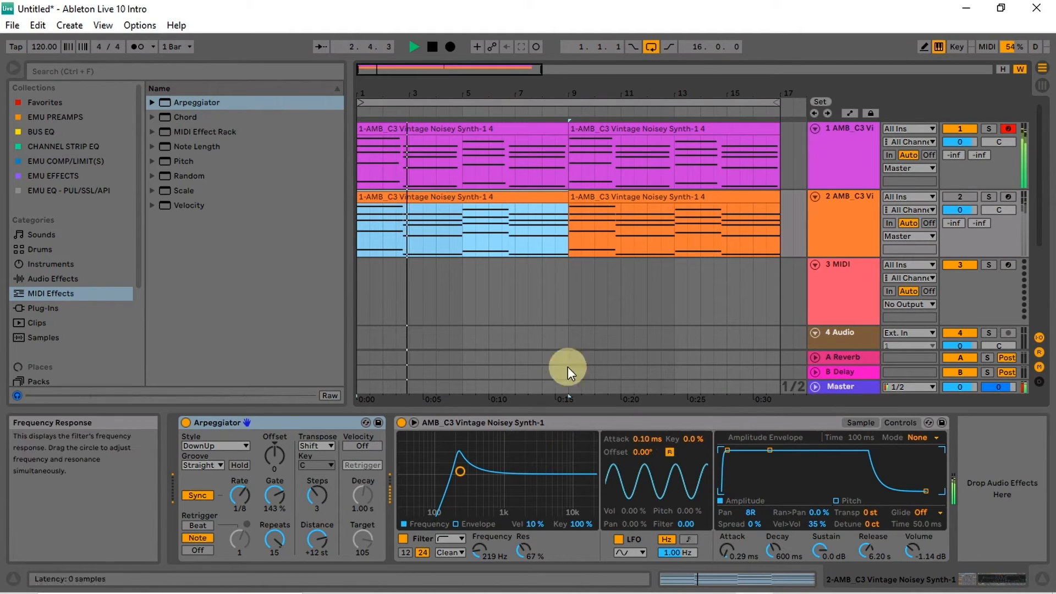
left_click(862, 225)
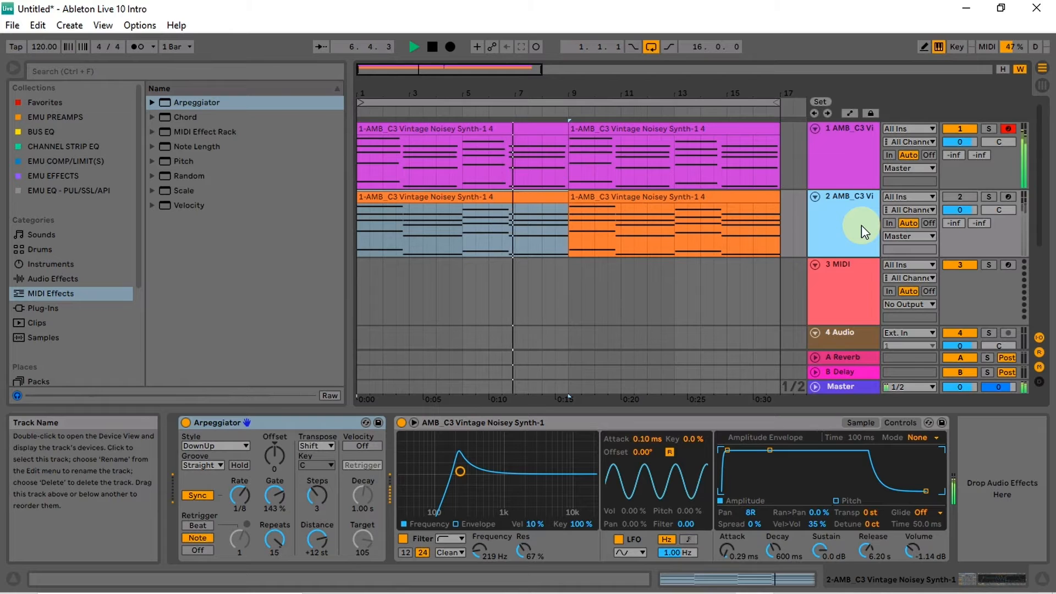
key("space")
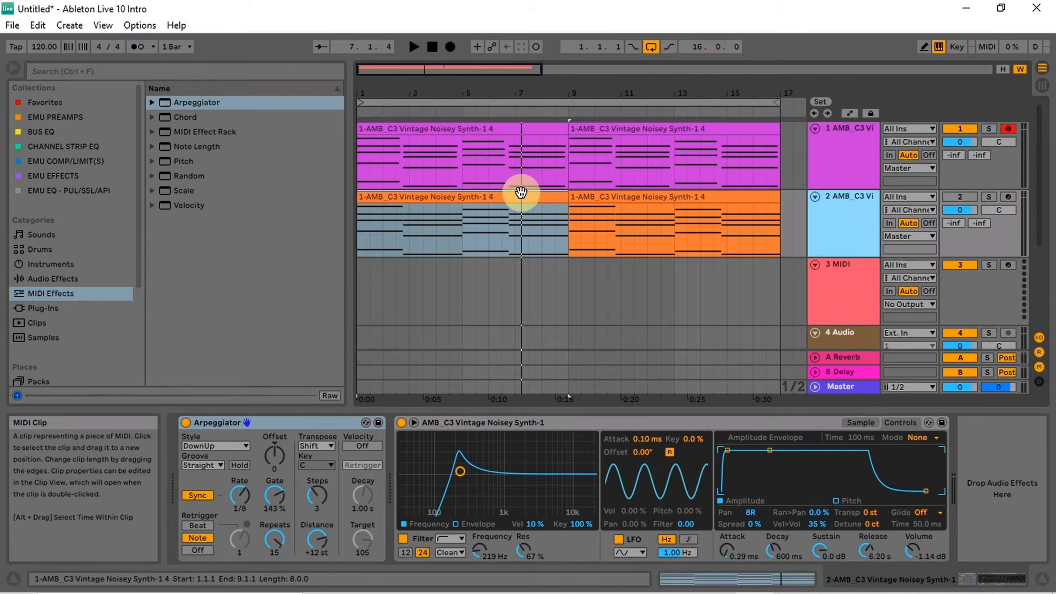
Step: Turn off the filter on the first synth track's instrument and play the arrangement
left_click(839, 161)
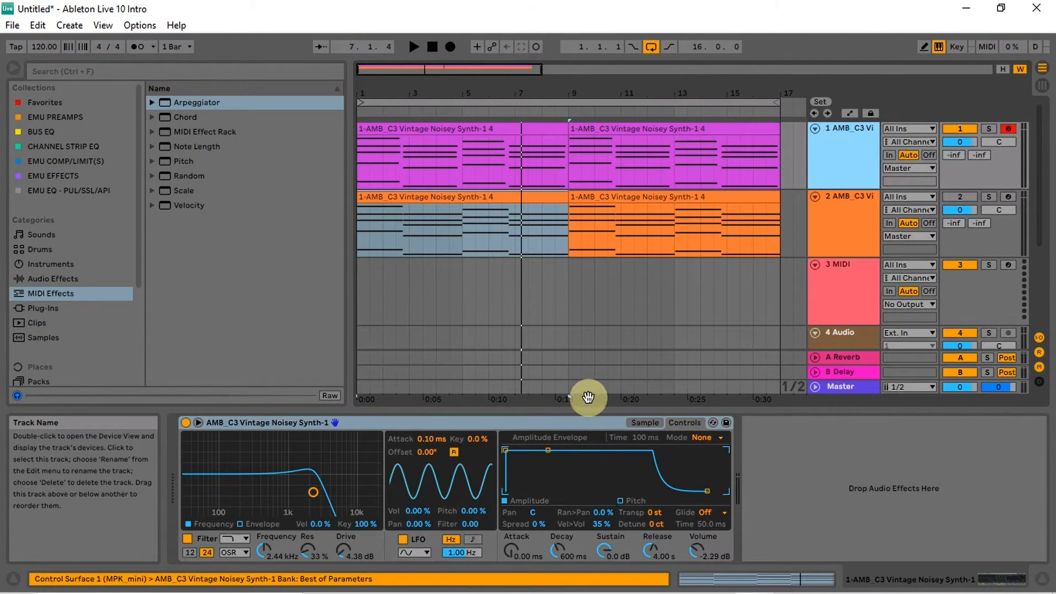
left_click(189, 540)
key("space")
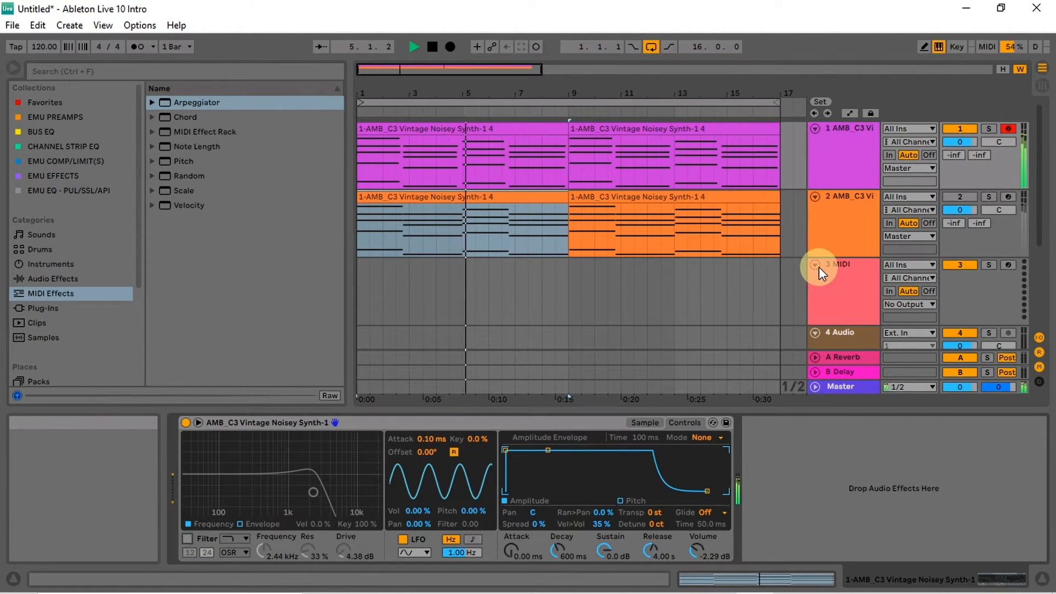
Step: In Session View, set the first synth track's volume to about -8.6 dB and the second's to about -11 dB
key("Tab")
left_click_drag(406, 355, 412, 349)
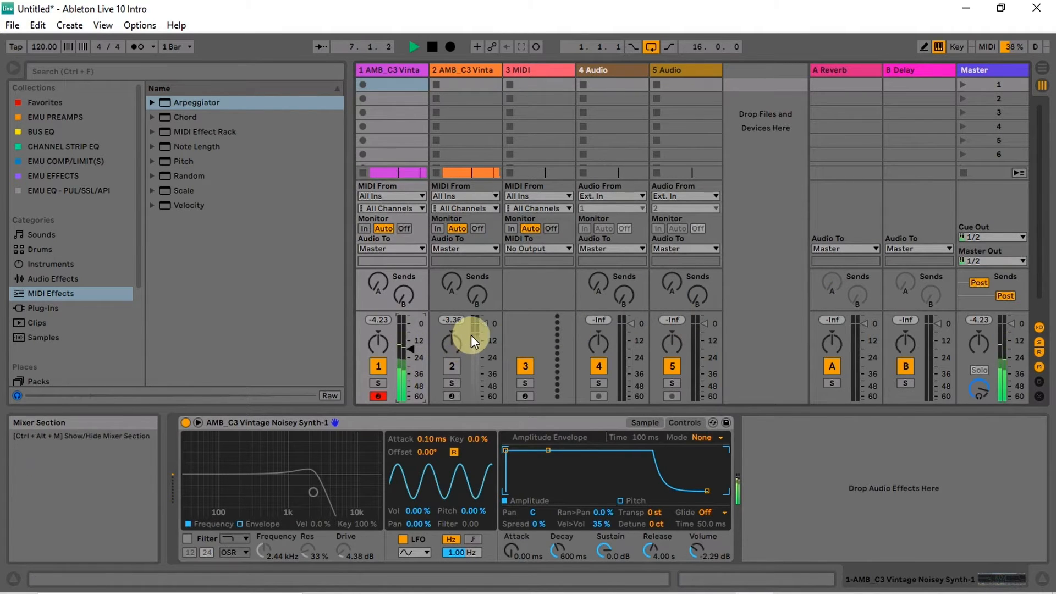
left_click(487, 345)
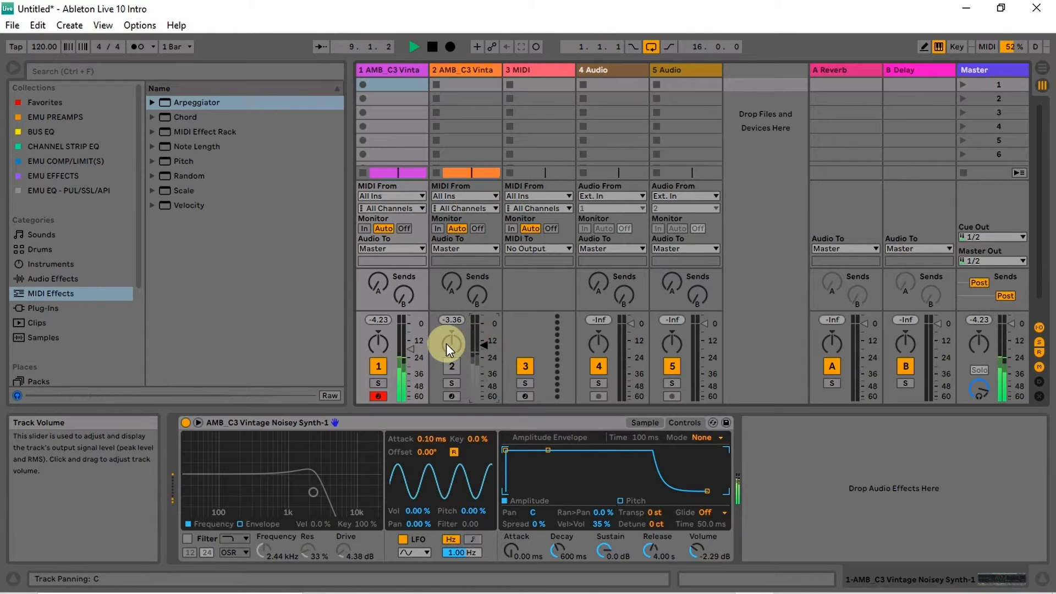
left_click(409, 344)
left_click_drag(410, 342, 410, 338)
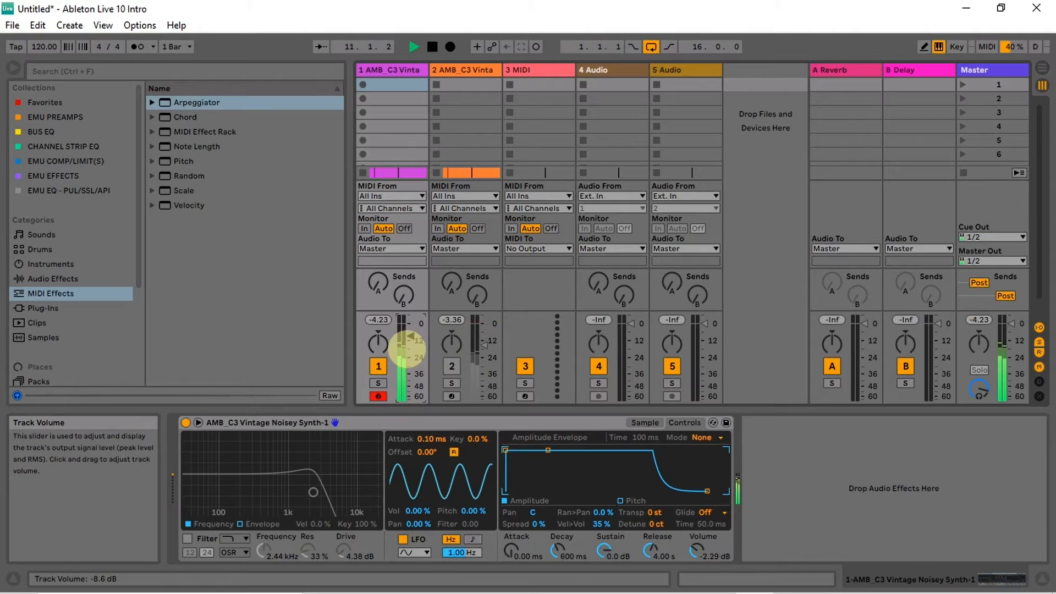
left_click(484, 340)
Step: Raise the computer's playback volume to 100
key("XF86AudioRaiseVolume")
key("XF86AudioRaiseVolume")
key("XF86AudioRaiseVolume")
key("XF86AudioRaiseVolume")
key("XF86AudioRaiseVolume")
key("XF86AudioRaiseVolume")
key("XF86AudioRaiseVolume")
key("XF86AudioRaiseVolume")
key("XF86AudioRaiseVolume")
key("XF86AudioRaiseVolume")
key("XF86AudioRaiseVolume")
key("XF86AudioRaiseVolume")
key("XF86AudioRaiseVolume")
key("XF86AudioRaiseVolume")
key("XF86AudioRaiseVolume")
key("XF86AudioRaiseVolume")
key("XF86AudioRaiseVolume")
key("XF86AudioRaiseVolume")
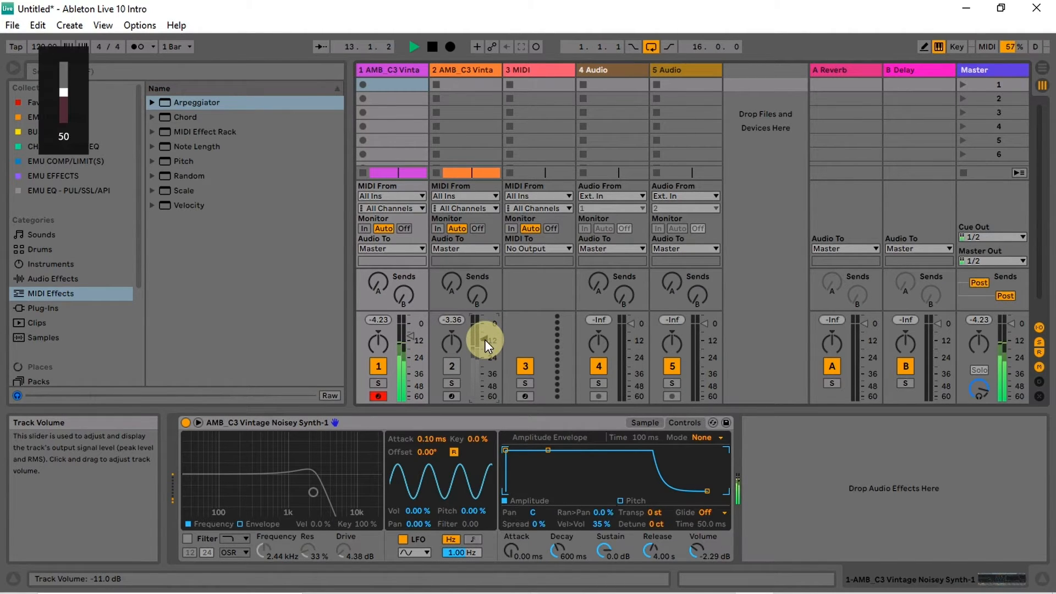
key("XF86AudioRaiseVolume")
key("XF86AudioRaiseVolume")
key("XF86AudioRaiseVolume")
key("XF86AudioRaiseVolume")
key("XF86AudioRaiseVolume")
key("XF86AudioRaiseVolume")
key("XF86AudioRaiseVolume")
key("XF86AudioRaiseVolume")
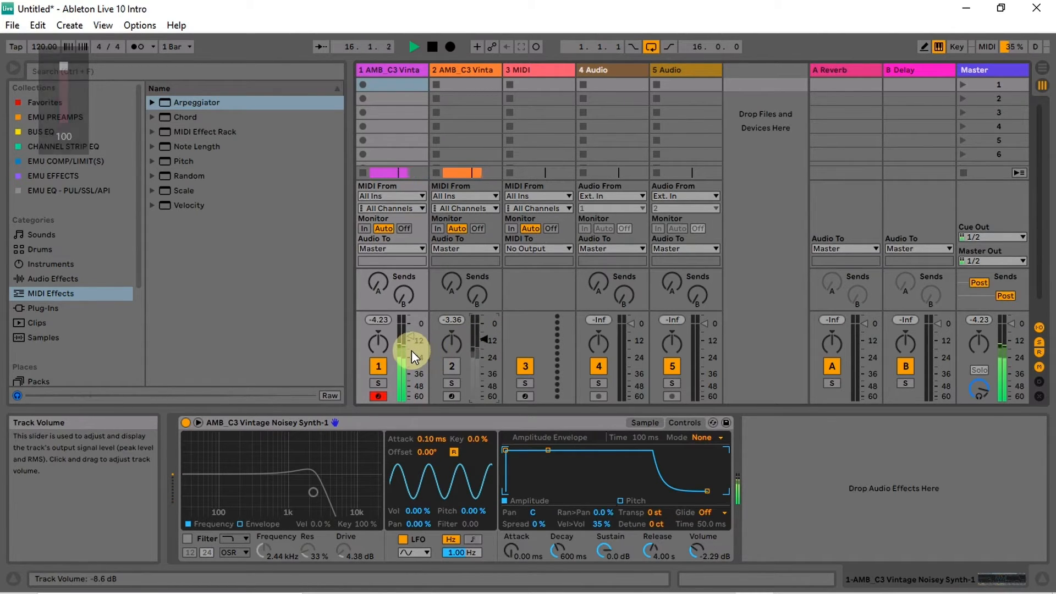
Step: Lower the first synth track's volume to about -18.9 dB and the second's to about -18.3 dB, and stop playback
left_click(411, 351)
left_click(480, 350)
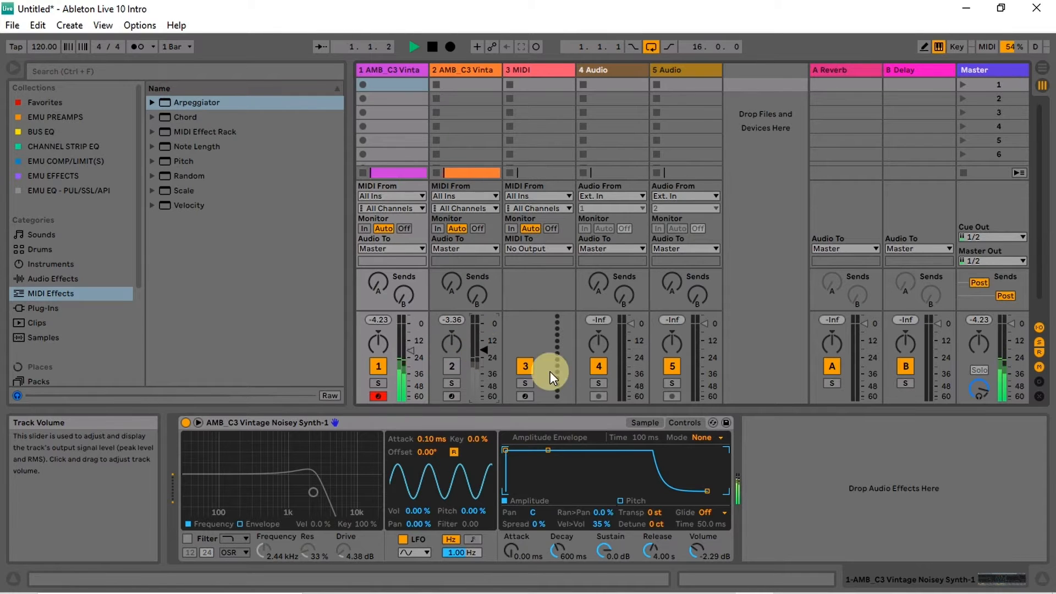
key("space")
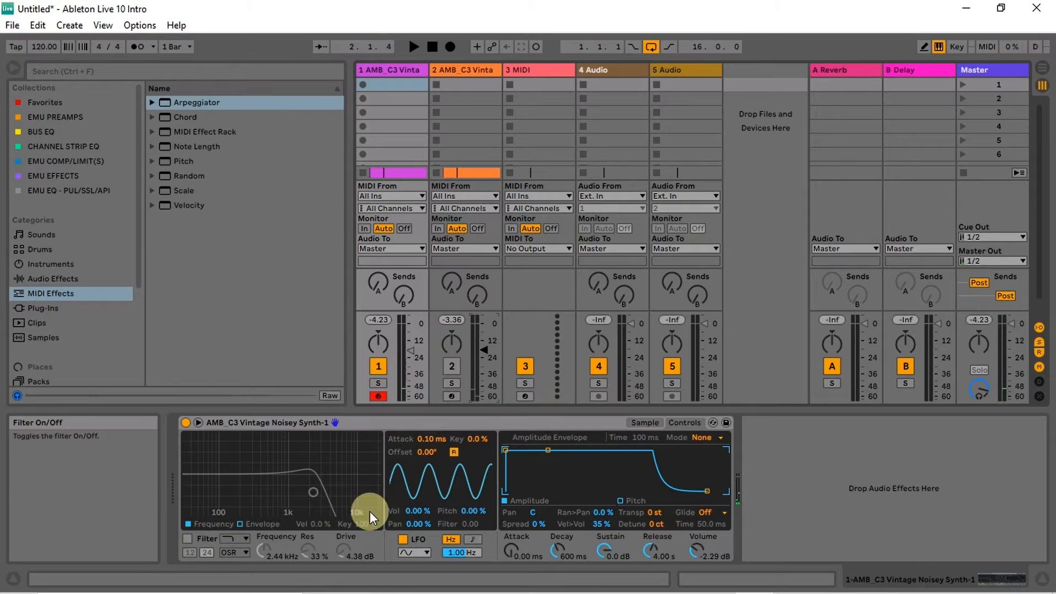
Step: Try the first synth's release time at its default value while playing the chords, and undo the change
left_click(645, 423)
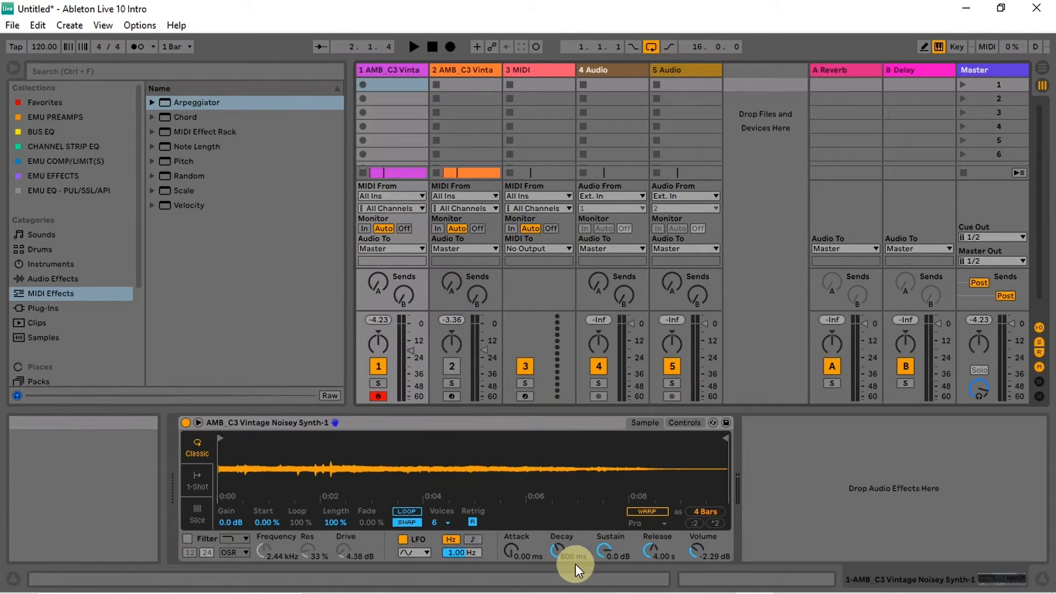
double_click(654, 547)
key("space")
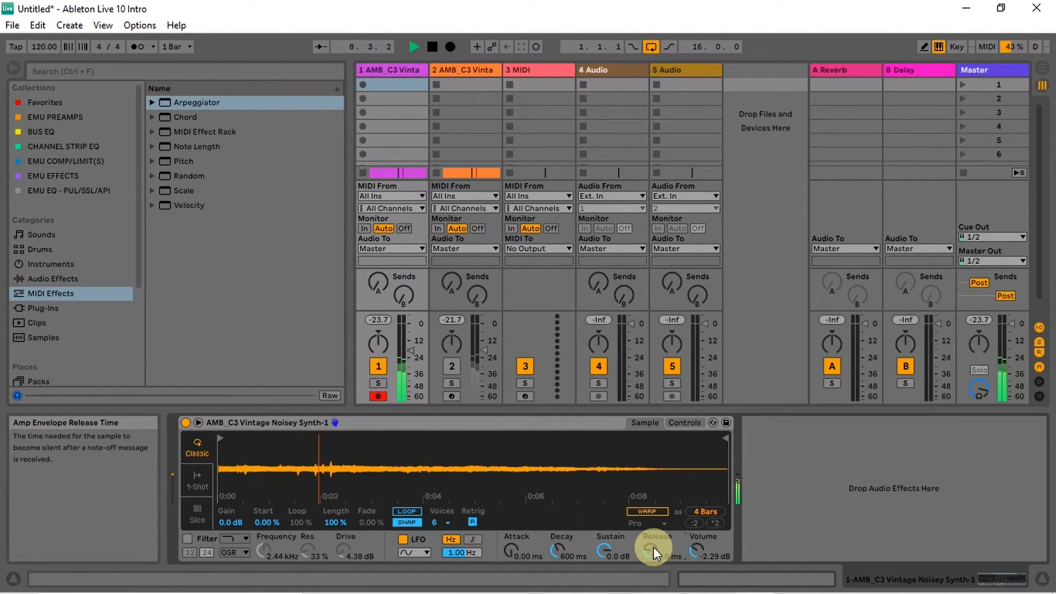
key("space")
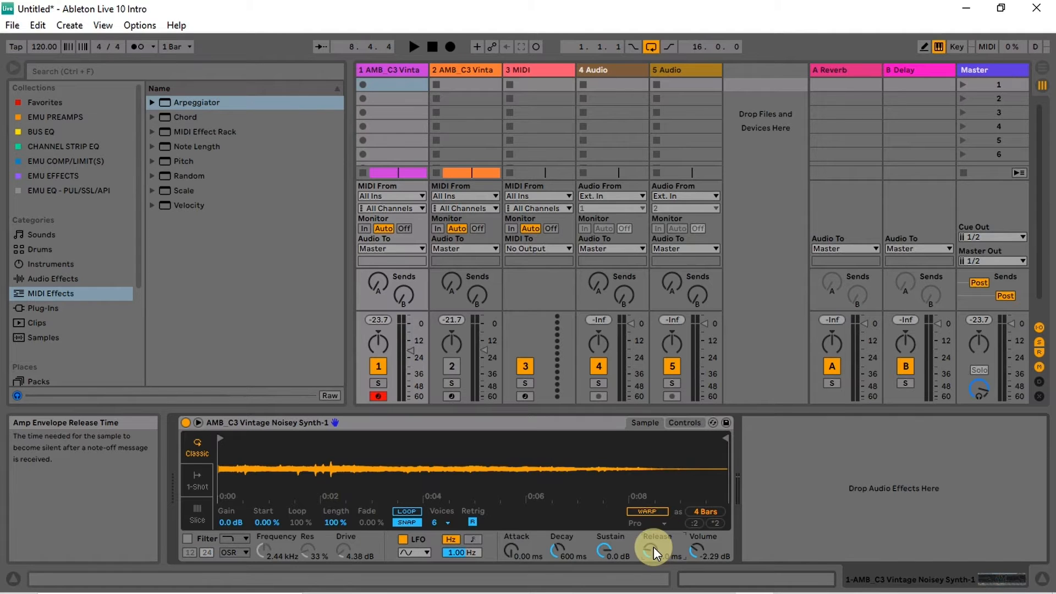
key("space")
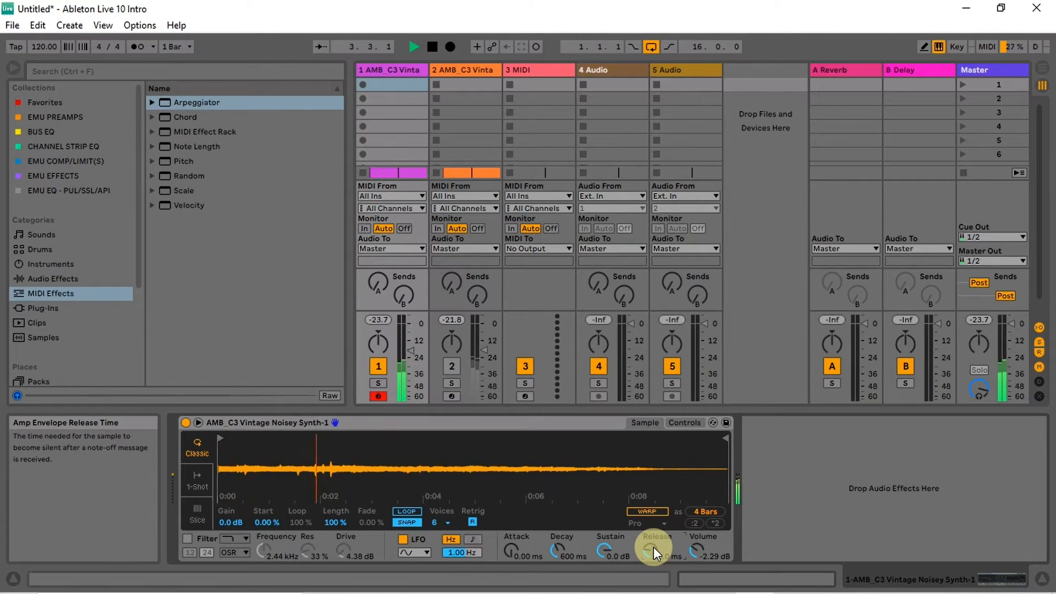
key("space")
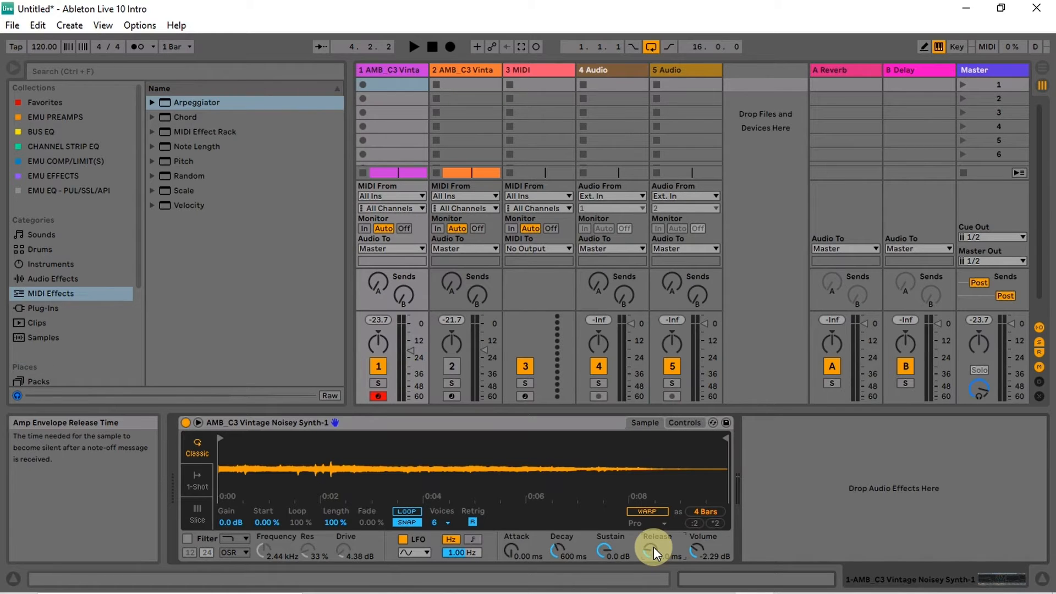
key("space")
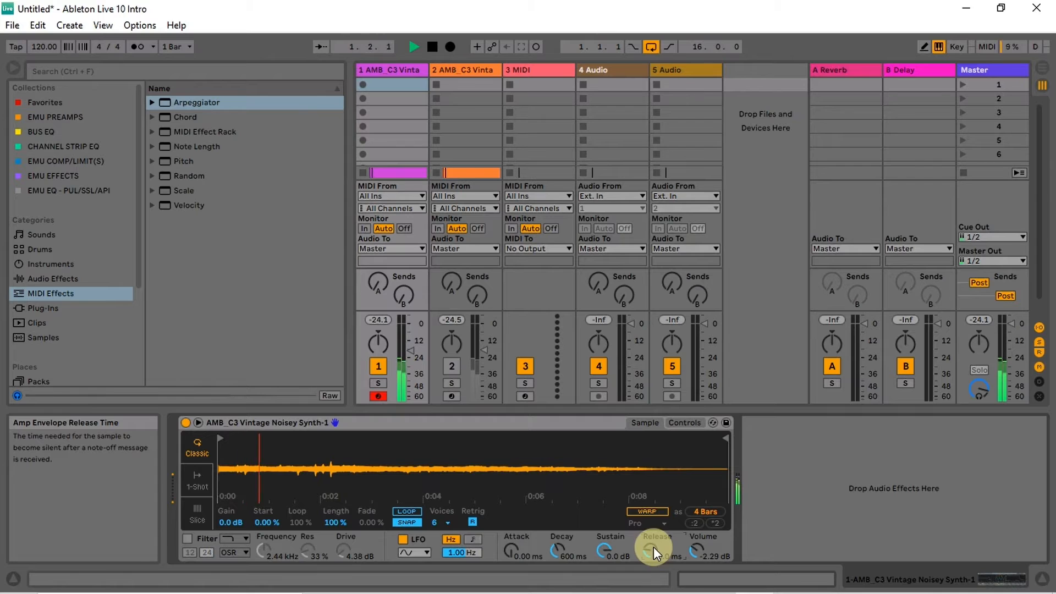
key("ctrl+z")
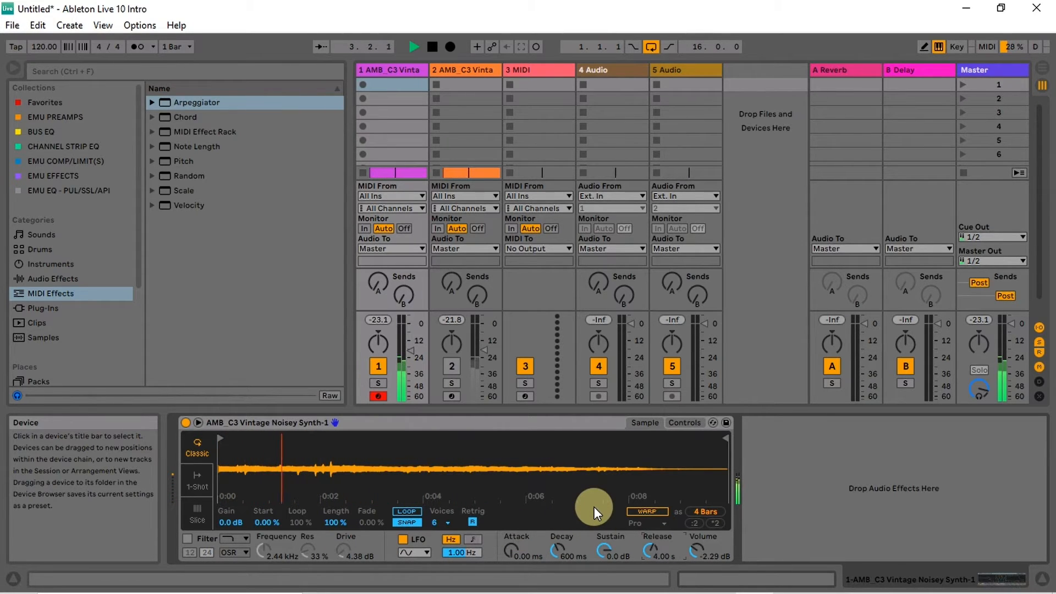
Step: Turn the filter back on for the first synth track's instrument
left_click(187, 538)
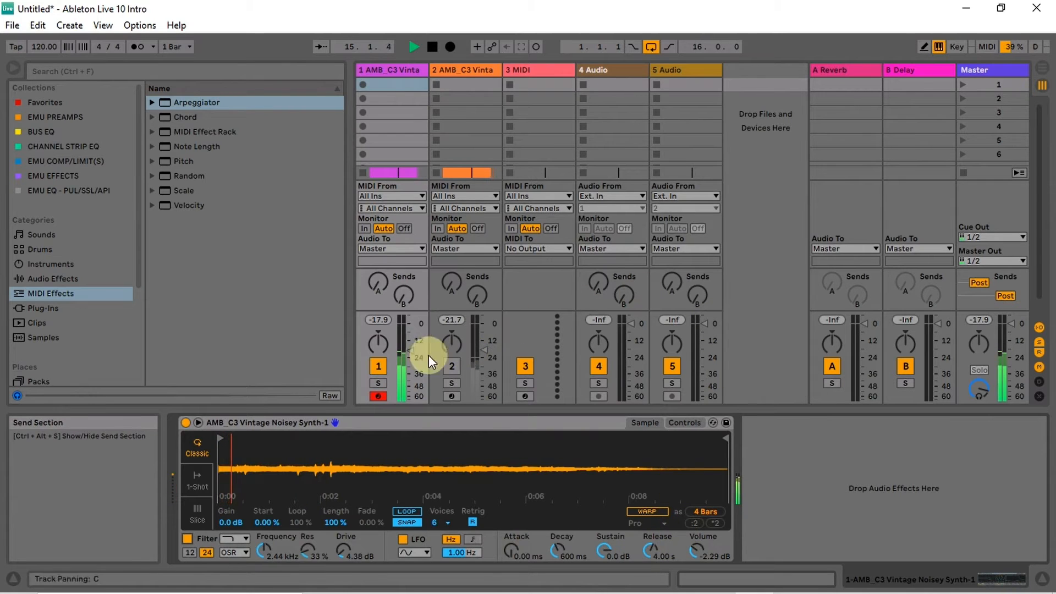
Step: Mute the first synth track and return to Arrangement View
left_click(377, 366)
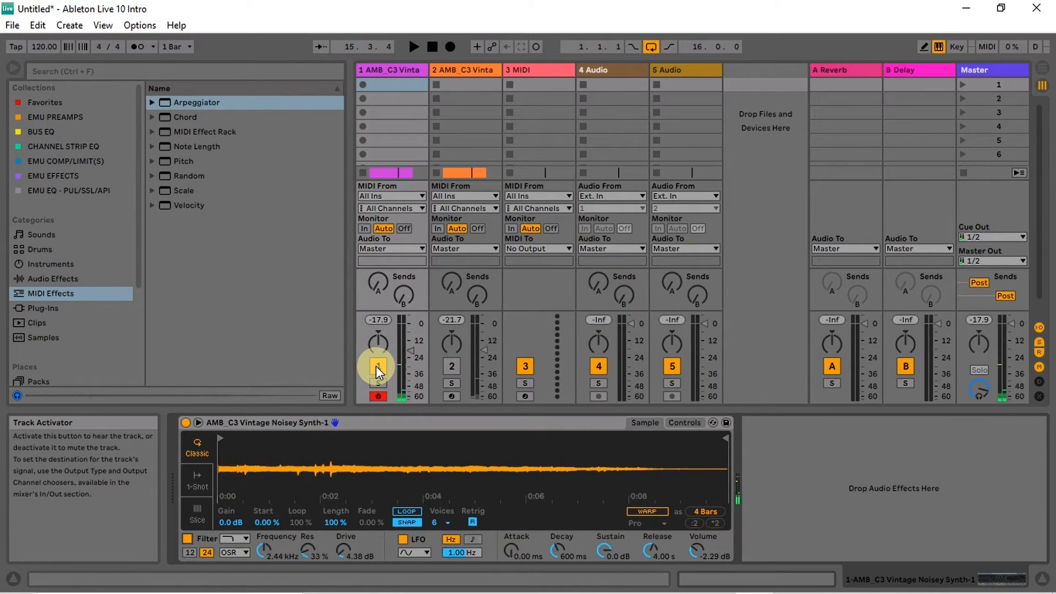
left_click(449, 372)
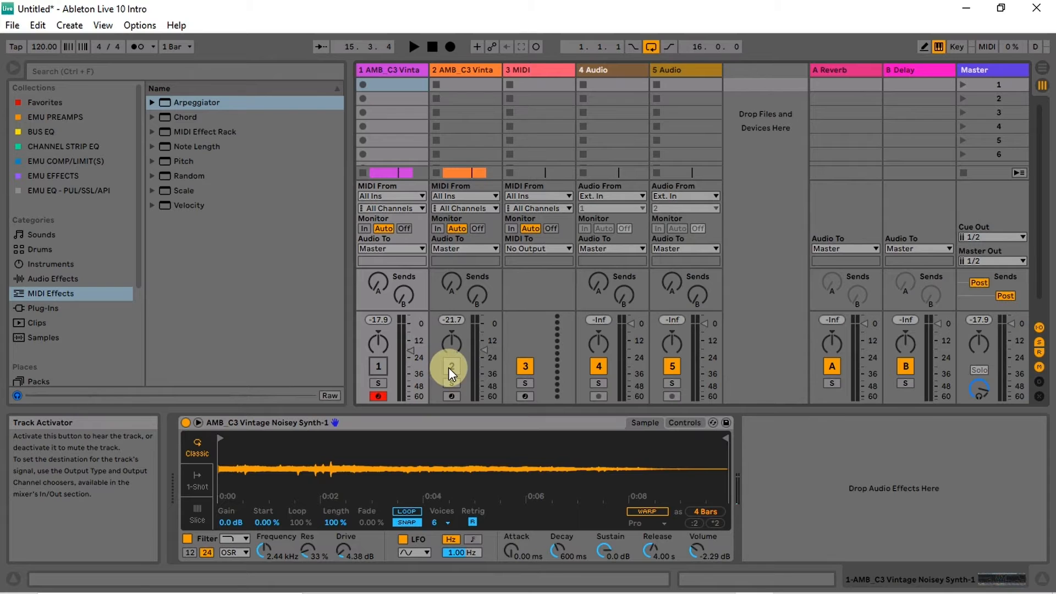
key("Tab")
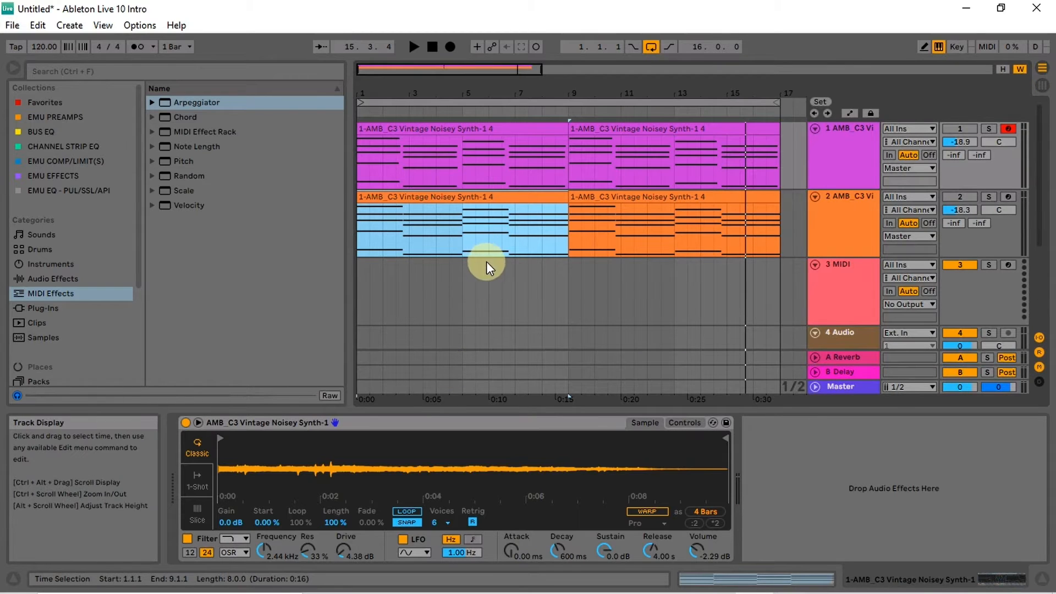
Step: Unmute the second synth track and play its arpeggiated chords on their own
left_click(847, 160)
left_click(845, 214)
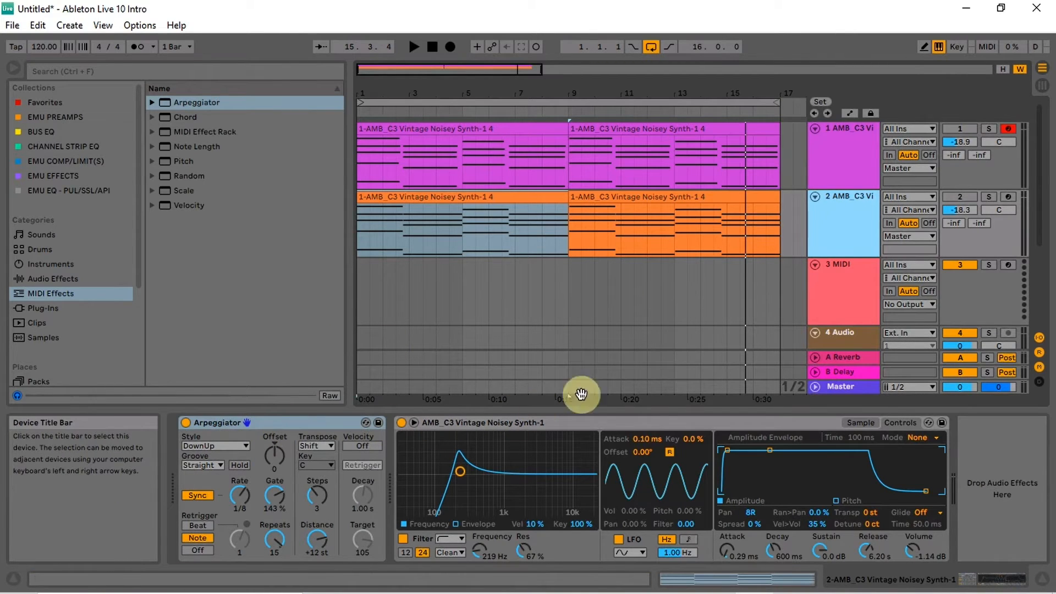
left_click(966, 193)
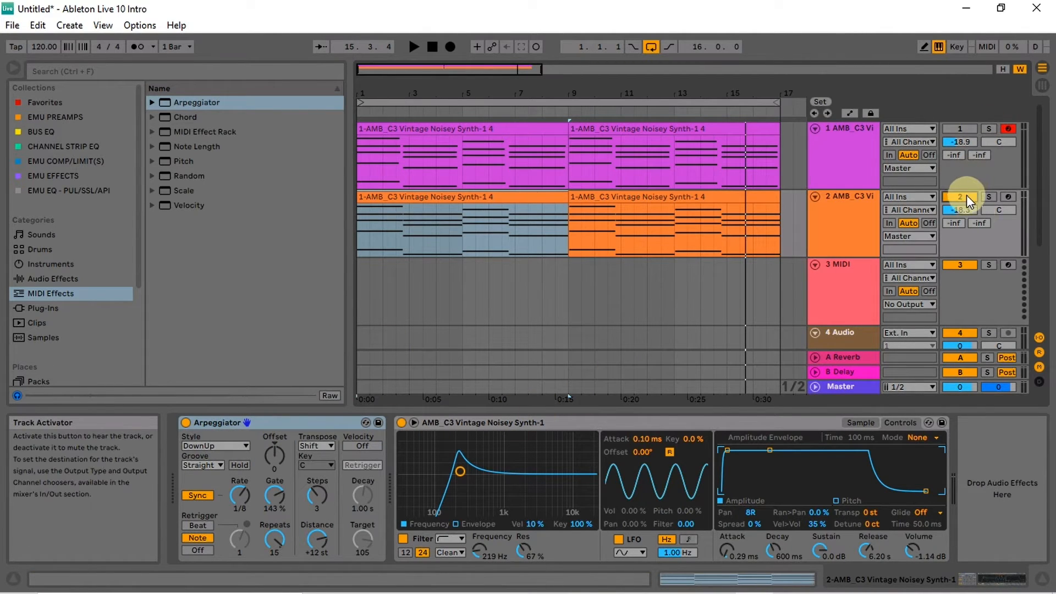
key("space")
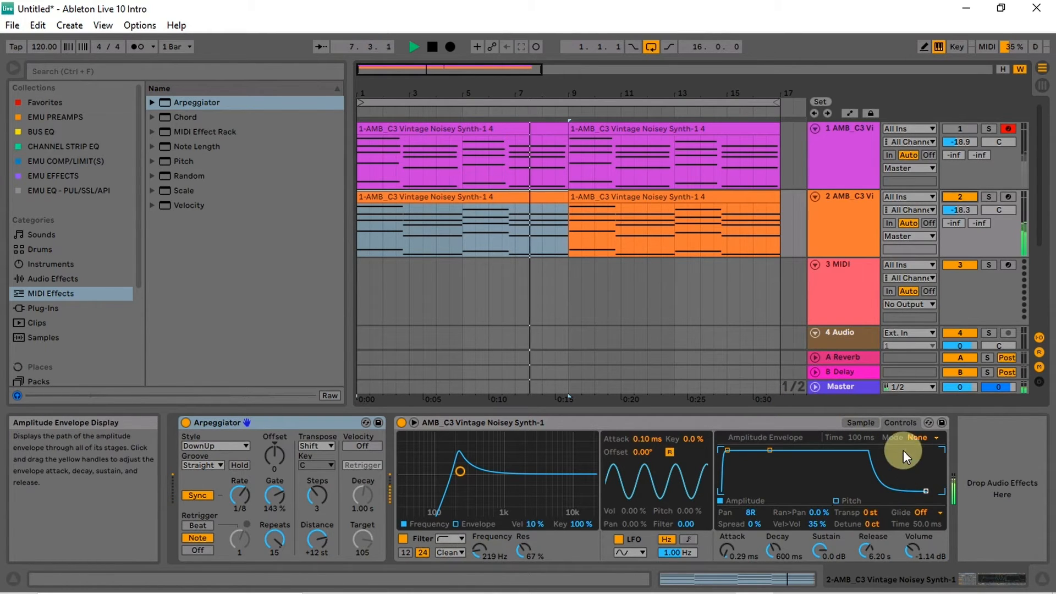
Step: Look at the sample and controls pages of the second synth's instrument and replay the arpeggiated chords from the start
left_click(865, 427)
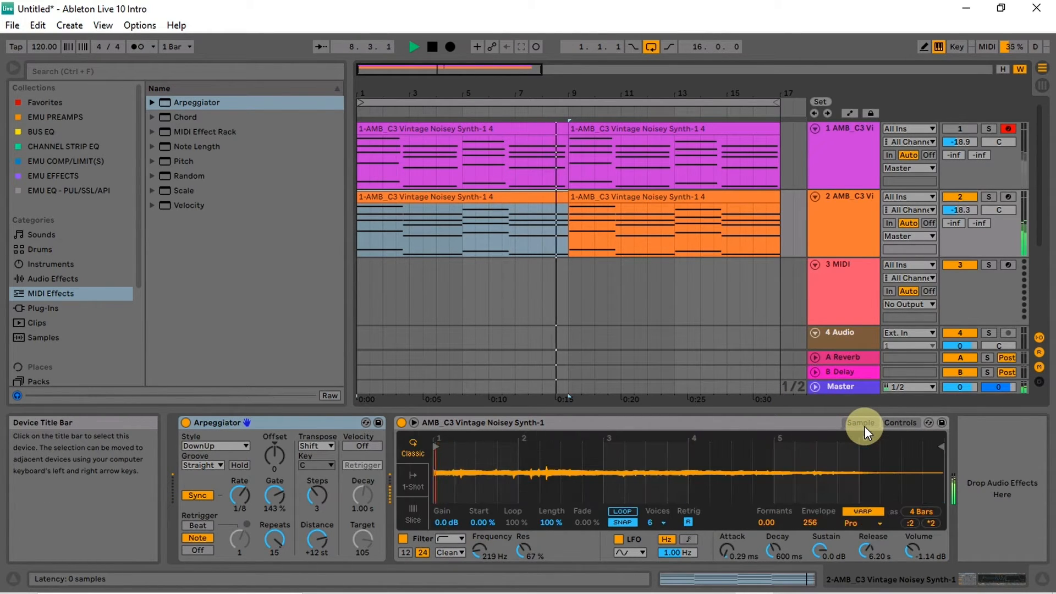
left_click(896, 425)
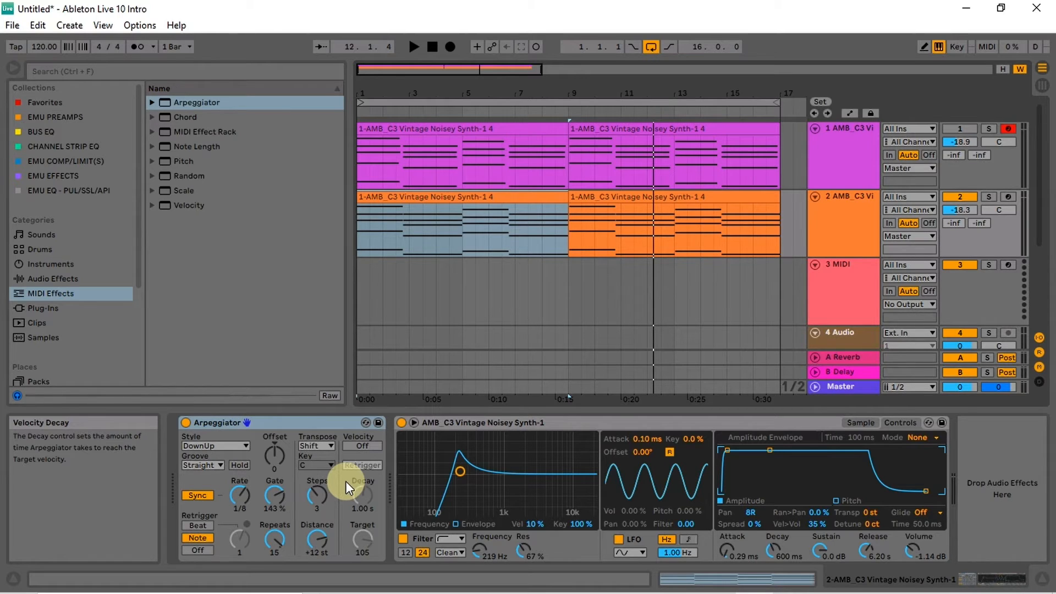
key("space")
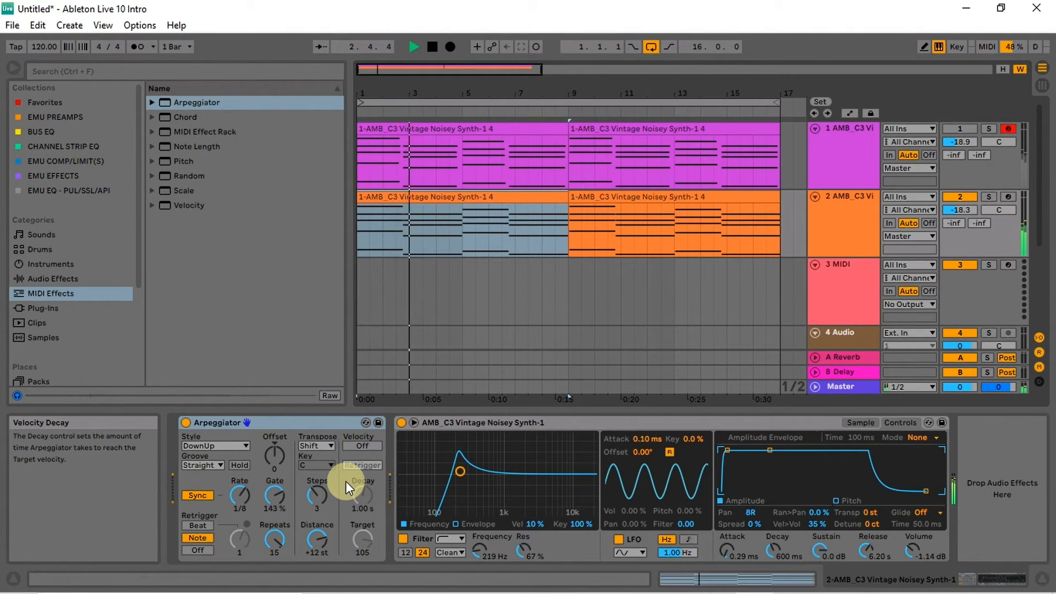
key("space")
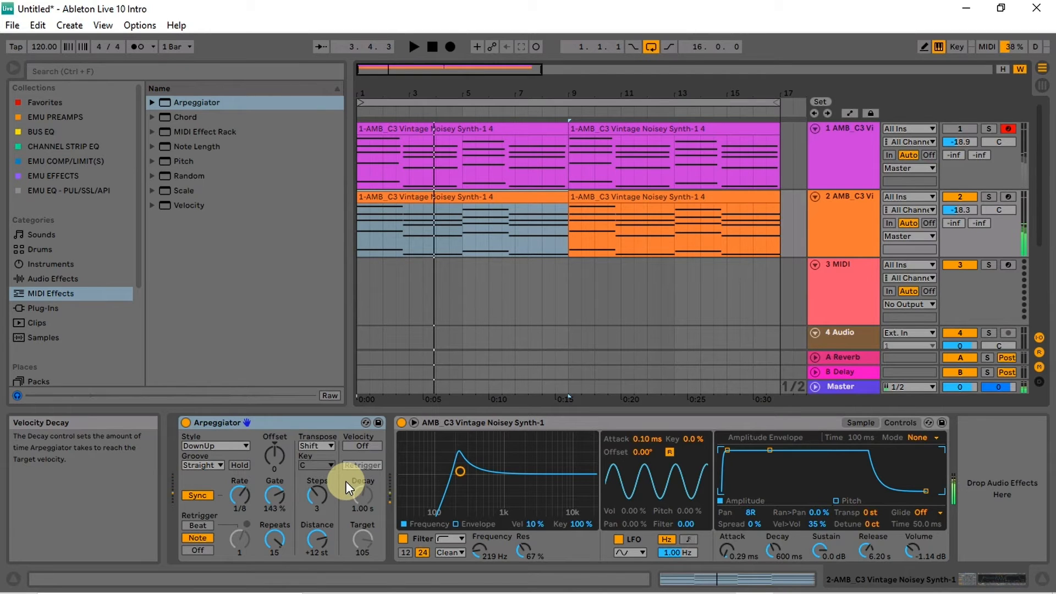
key("XF86AudioRaiseVolume")
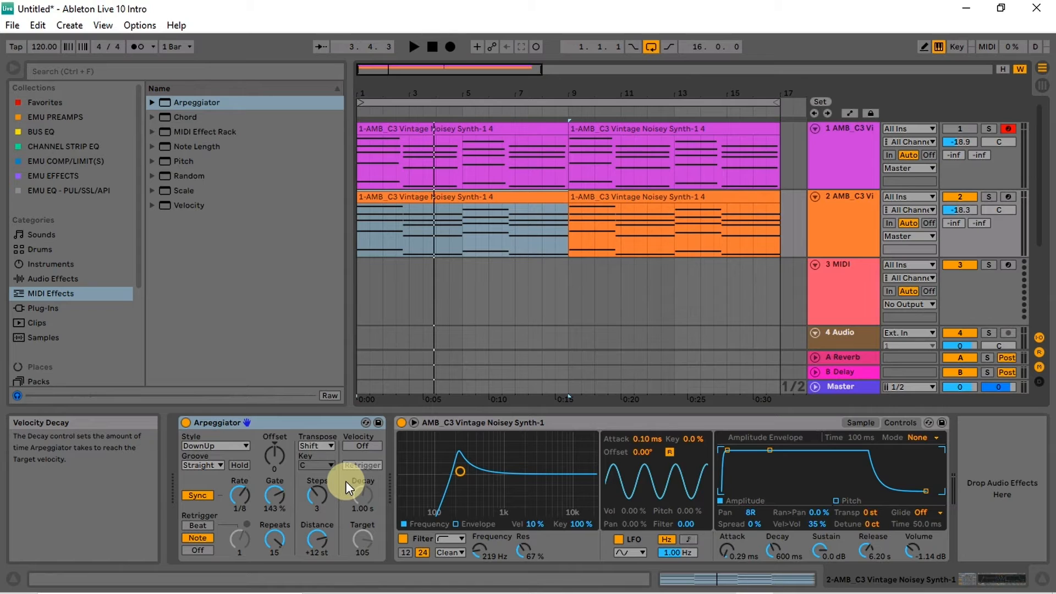
key("space")
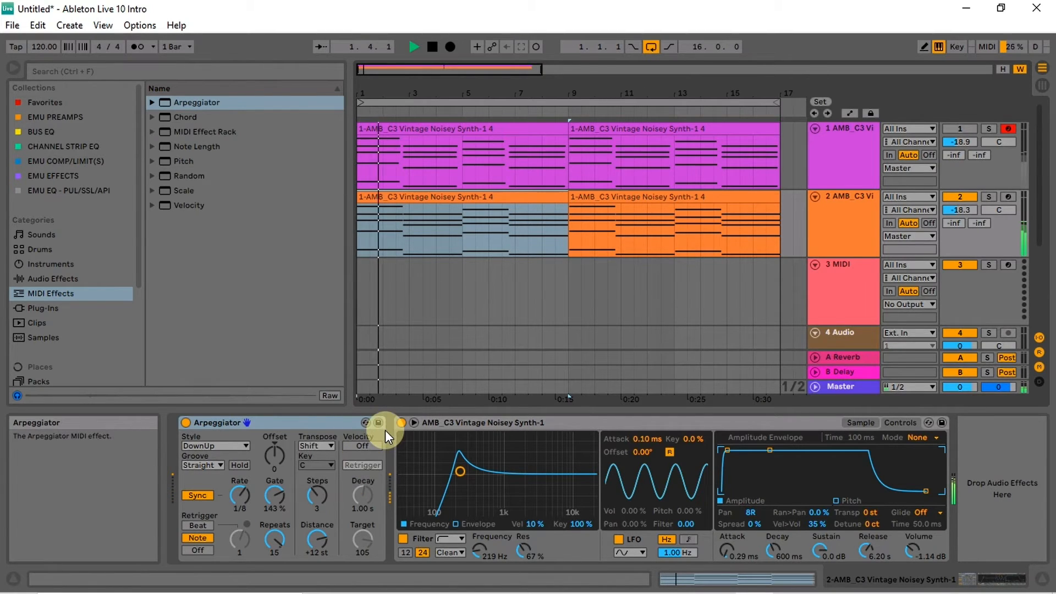
Step: Switch to Session View and raise the volumes of both synth tracks to about 0 dB
key("Tab")
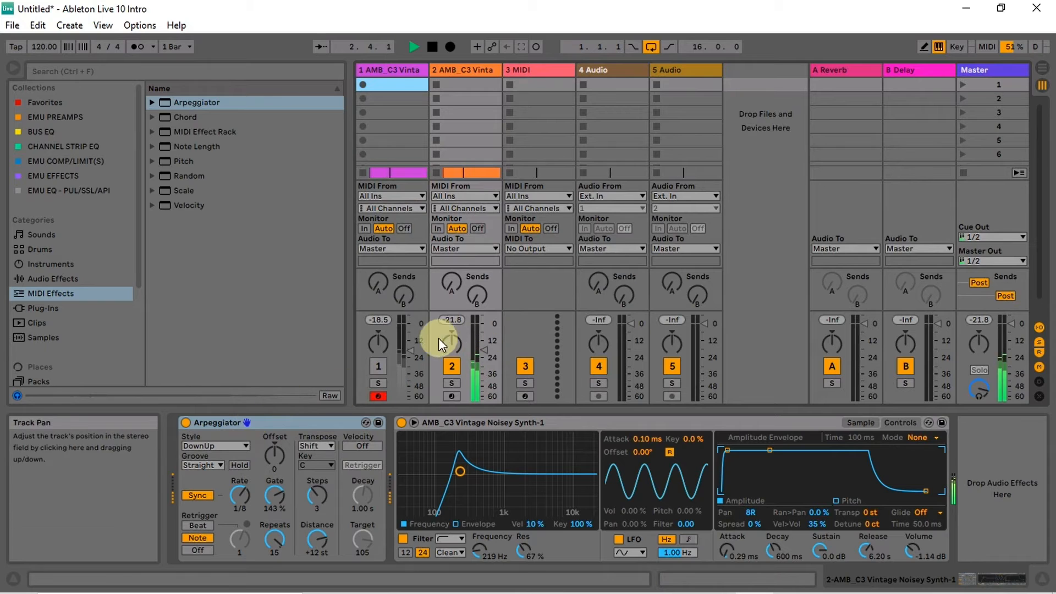
left_click_drag(411, 350, 411, 323)
left_click_drag(484, 352, 485, 329)
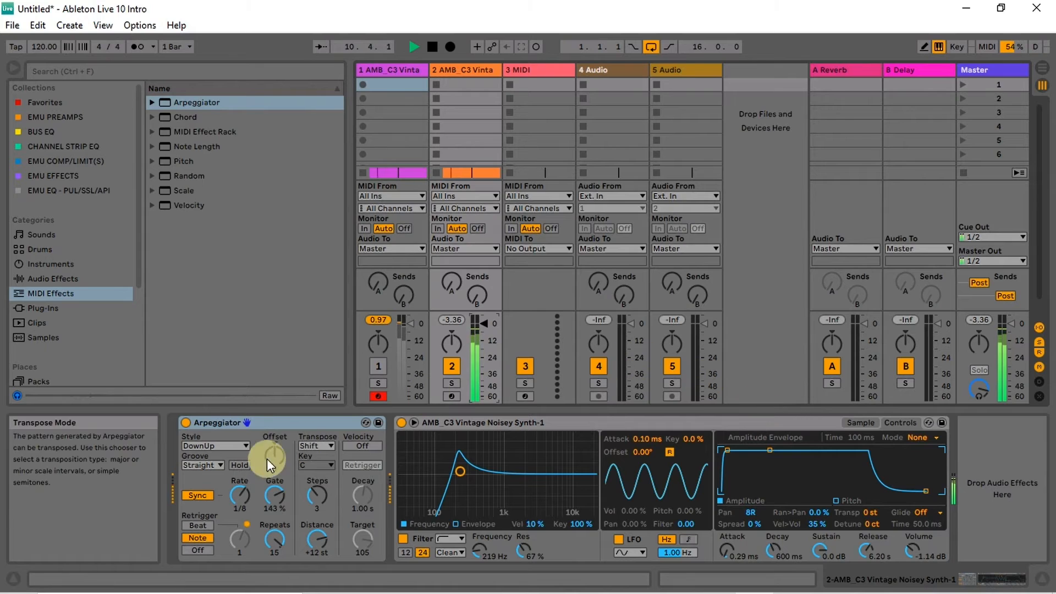
Step: Try the arpeggiator's Swing 8 and Swing 16 grooves, turning the metronome on for comparison and off again
left_click(211, 467)
left_click(213, 487)
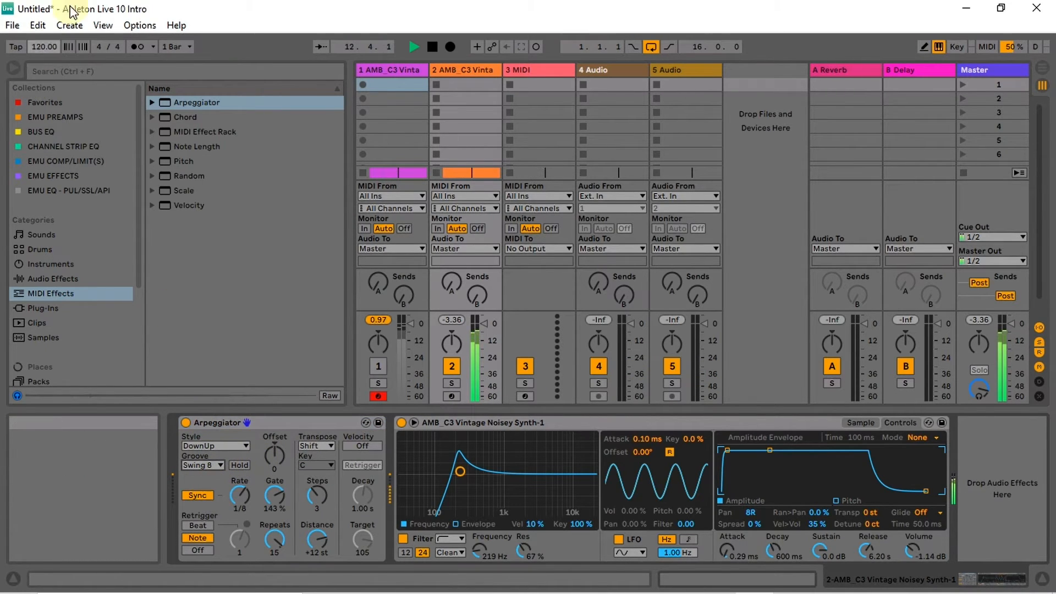
left_click(141, 47)
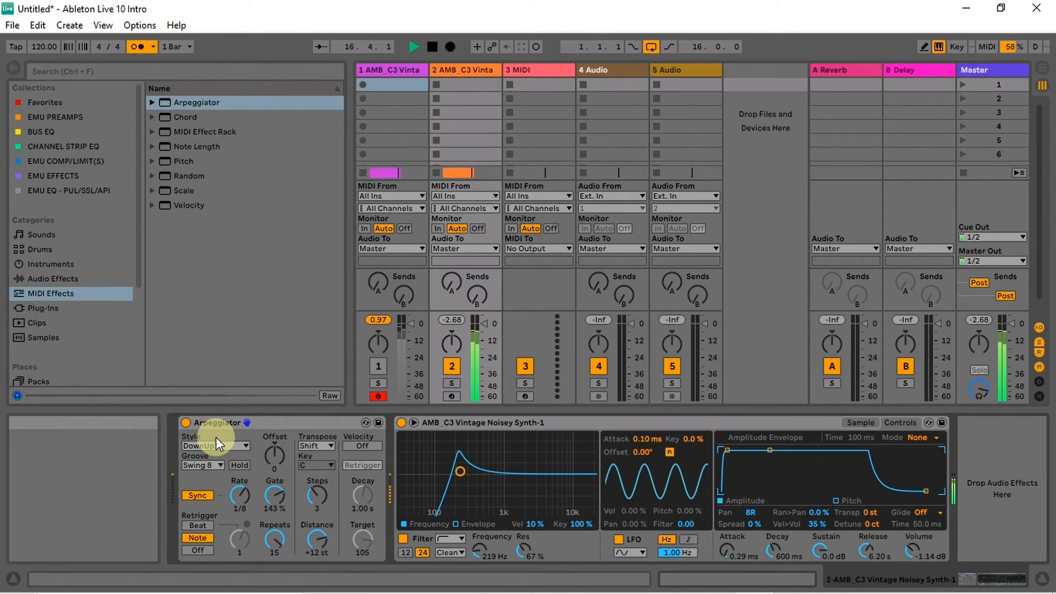
left_click(217, 464)
left_click(216, 500)
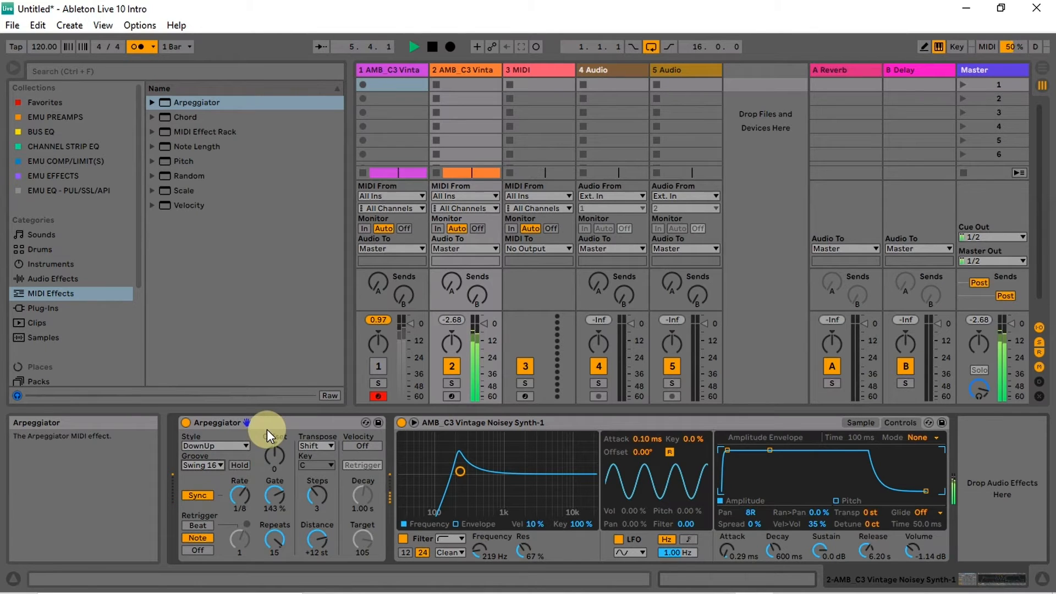
left_click(137, 47)
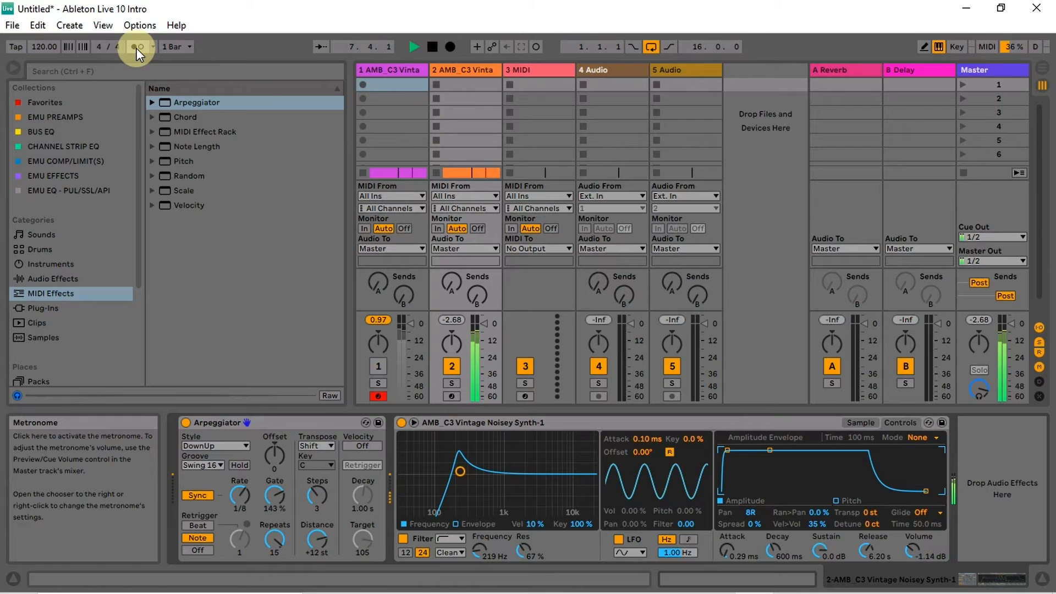
Step: Try the arpeggiator's Swing 32 groove, and return the groove to Straight
left_click(219, 467)
left_click(216, 513)
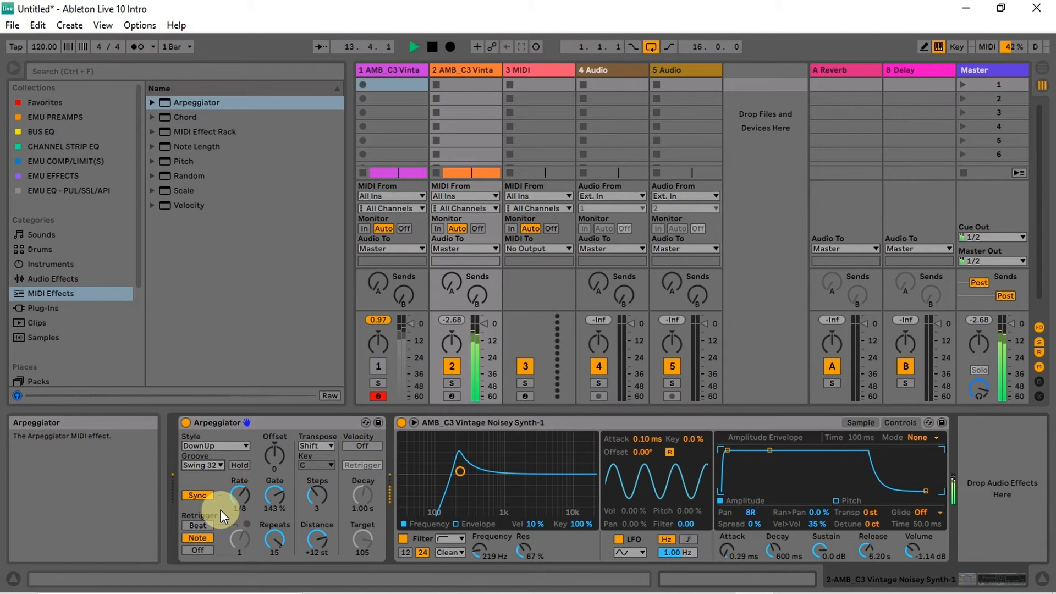
left_click(221, 465)
left_click(213, 477)
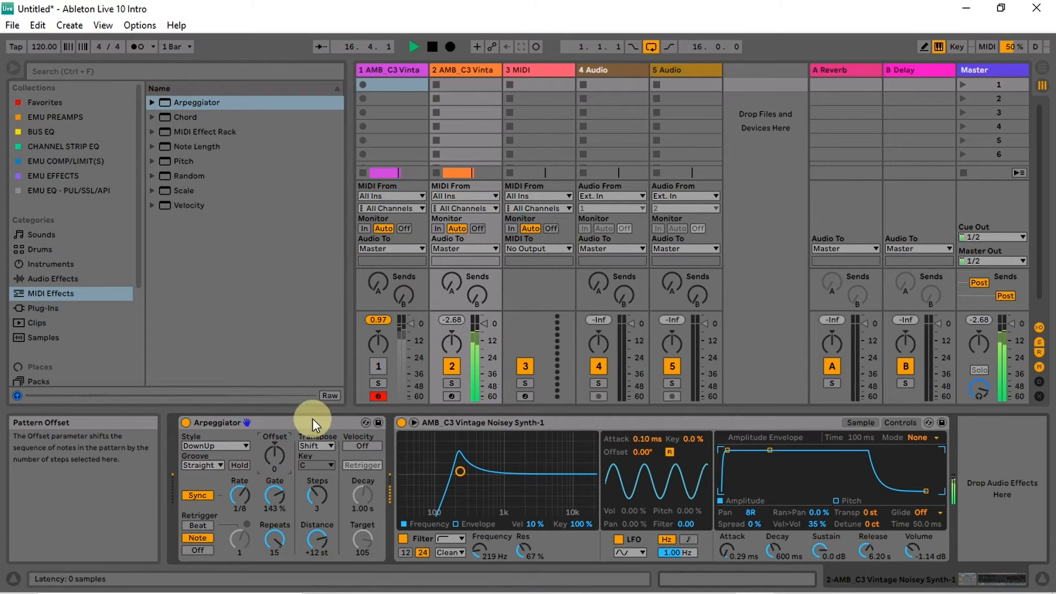
Step: Unmute the first synth track and lower the volumes of both synth tracks together by a few decibels
left_click(377, 366)
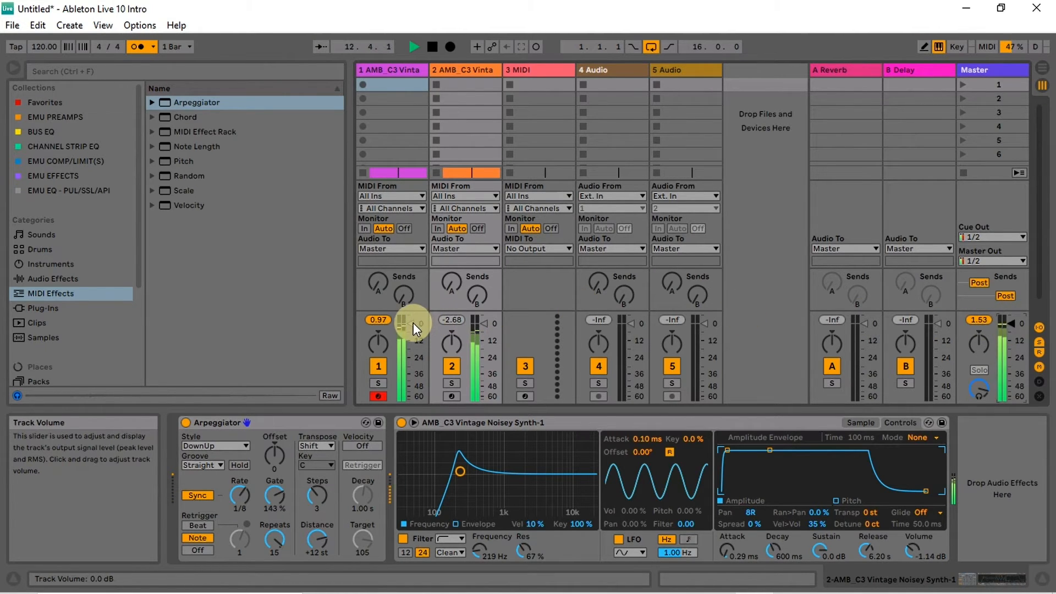
left_click(406, 68)
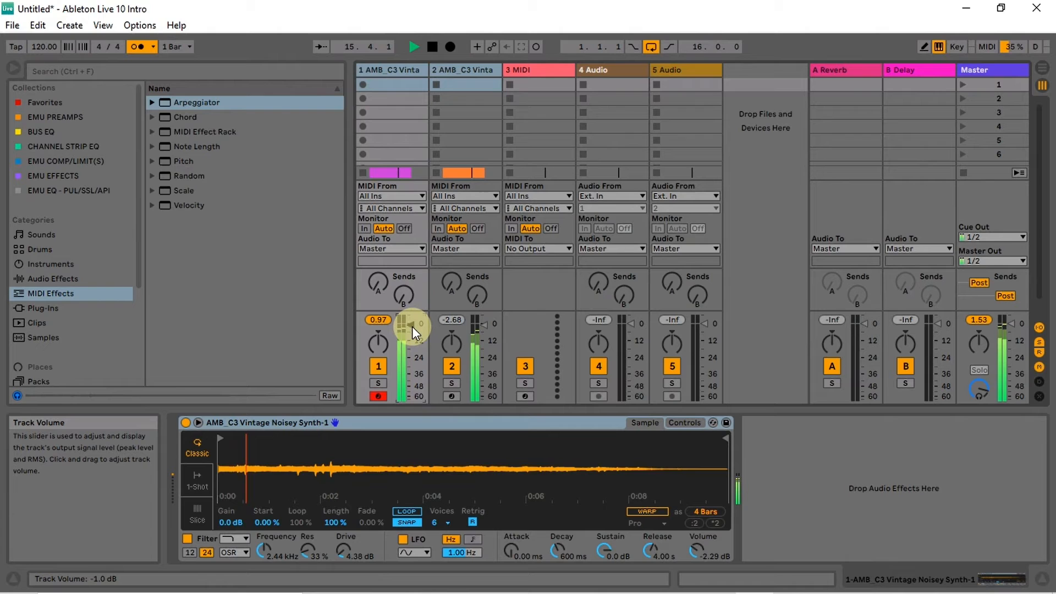
key("Down")
key("Down")
key("Down")
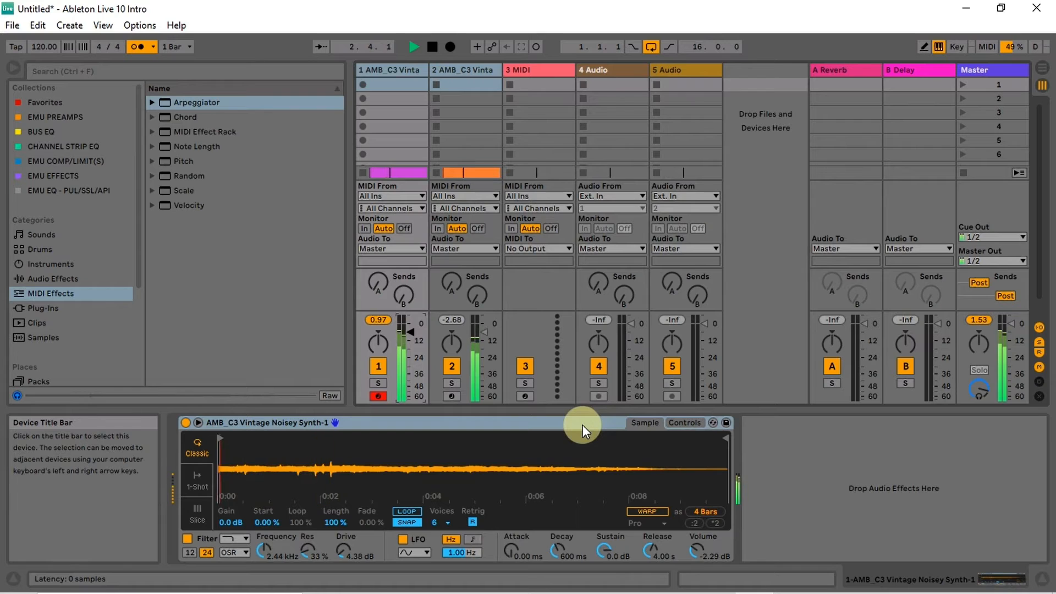
Step: Turn off the metronome and show the filter, LFO and envelope controls of the first synth's instrument
left_click(135, 46)
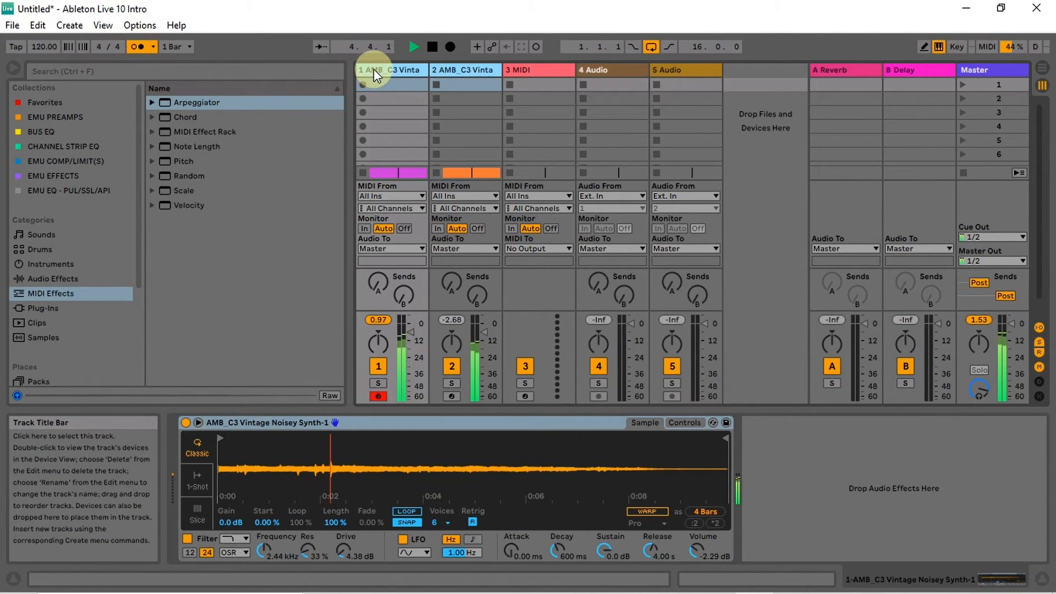
left_click(688, 424)
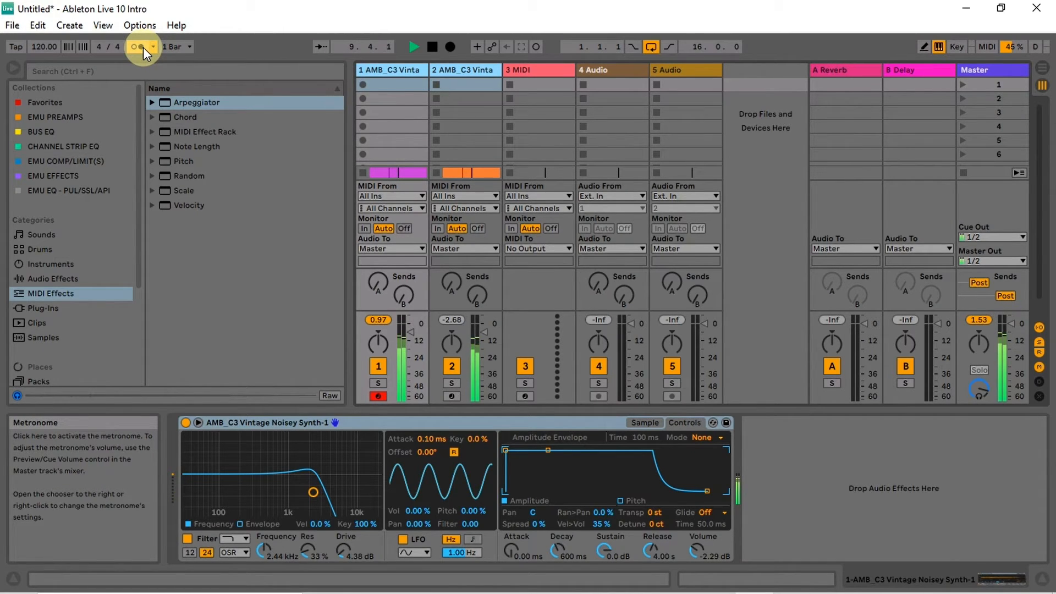
Step: Break up the joint selection of the synth tracks, select the first one alone and mute only the second one
left_click(457, 365)
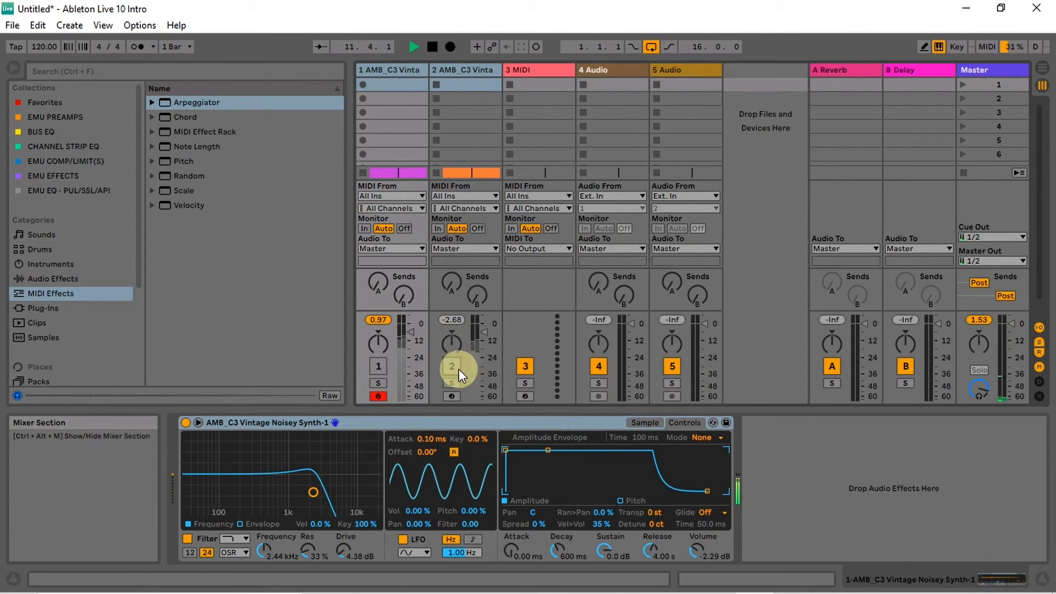
left_click(381, 367)
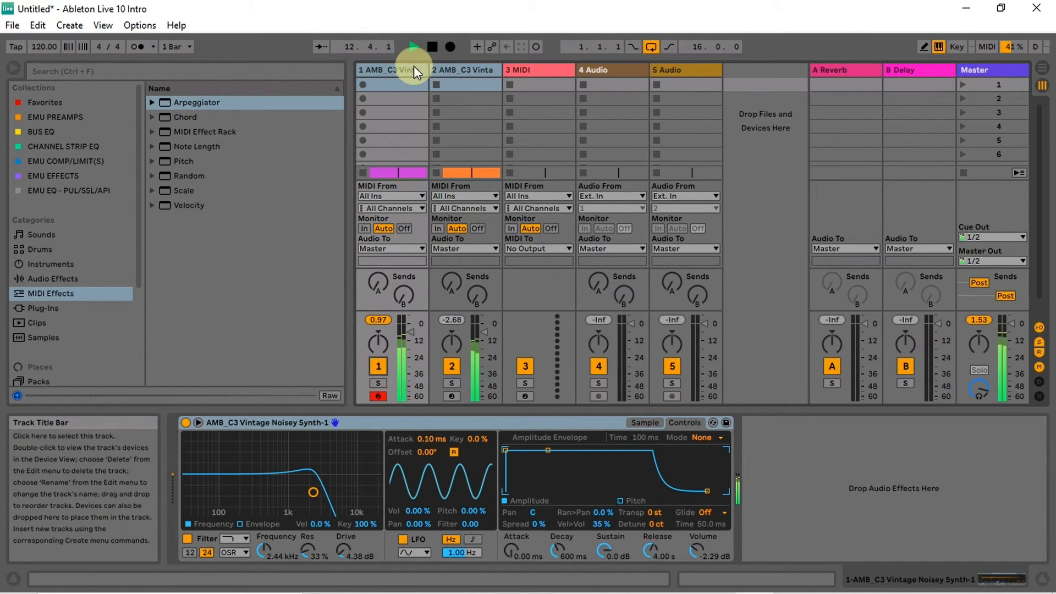
left_click(432, 69)
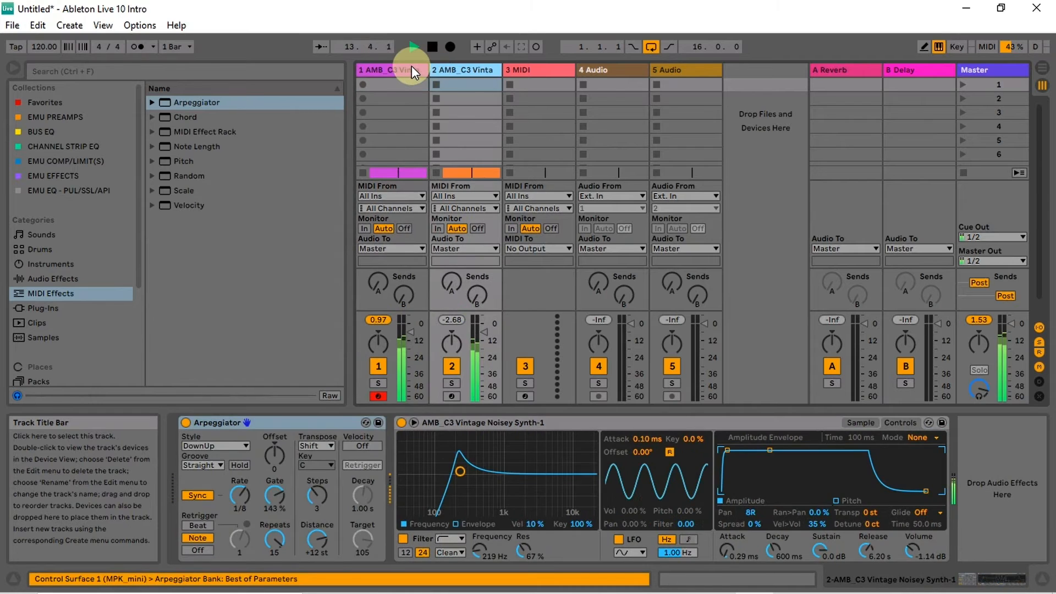
left_click(411, 67)
left_click(453, 366)
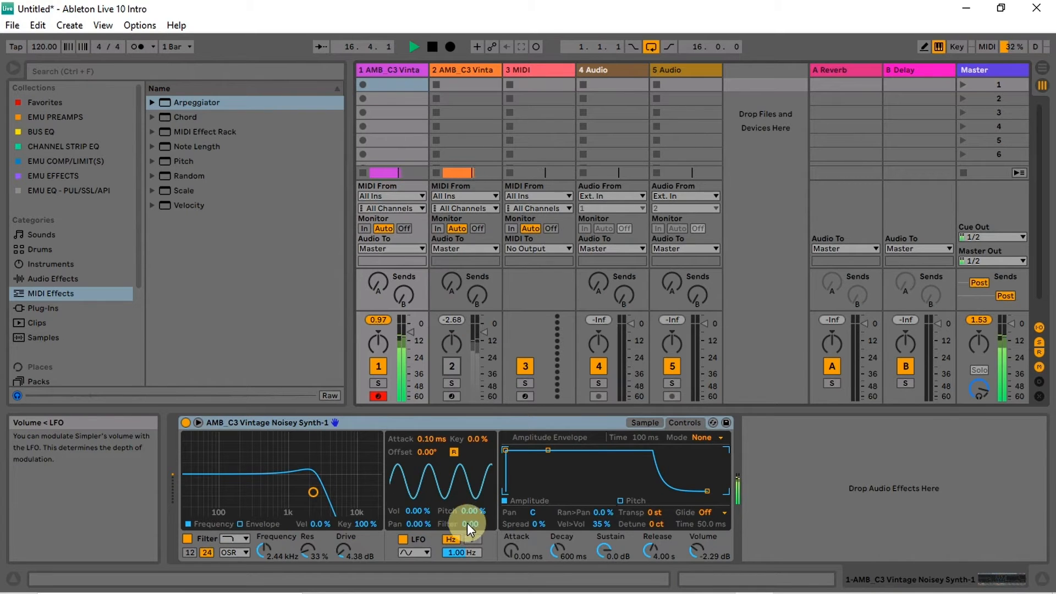
Step: Set the first synth's LFO filter modulation to 5.44, its offset to 191° and its rate to 0.24 Hz
left_click_drag(472, 524, 472, 516)
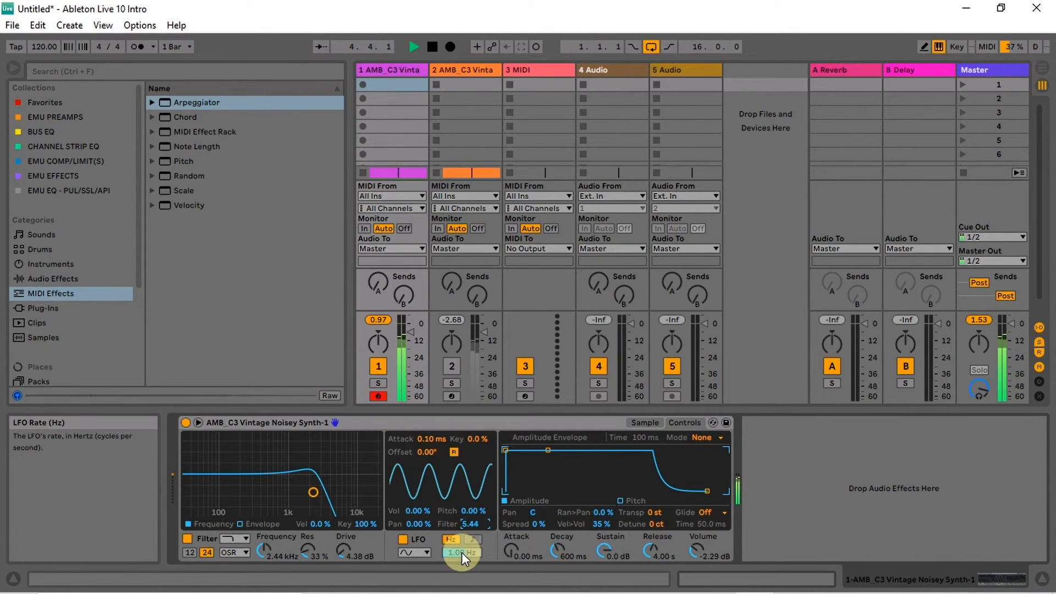
mouse_move(461, 553)
left_mouse_down()
mouse_move(461, 575)
mouse_move(461, 558)
left_mouse_up()
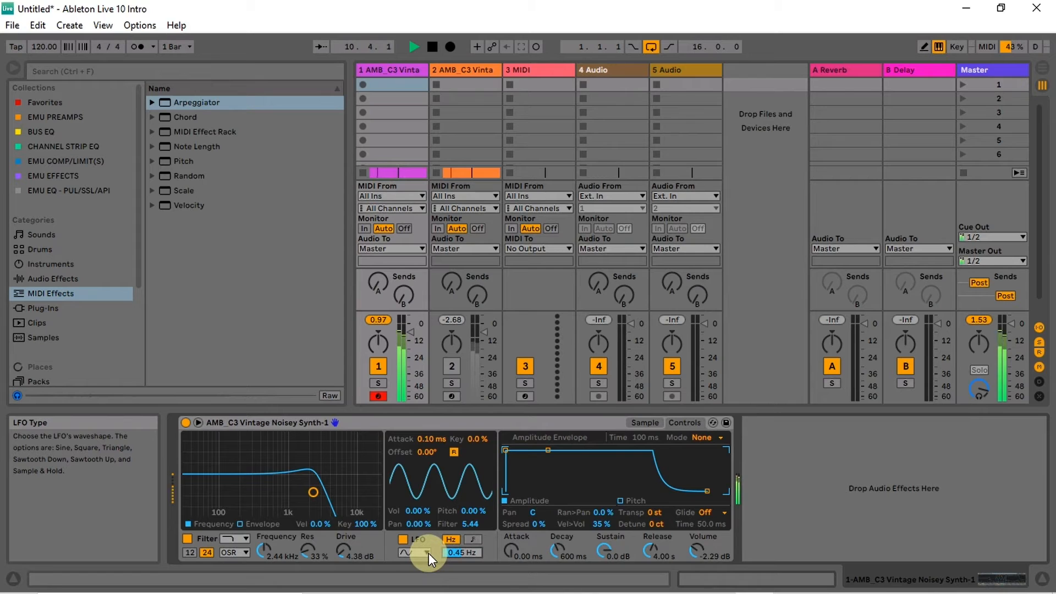
left_click_drag(450, 548, 450, 580)
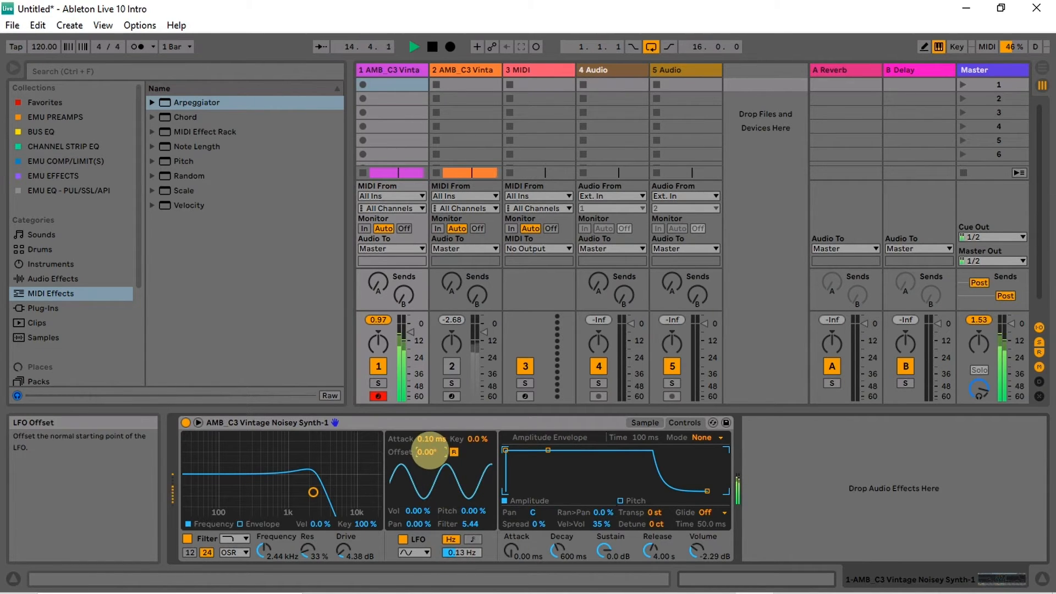
left_click_drag(429, 451, 431, 437)
left_click_drag(460, 552, 460, 548)
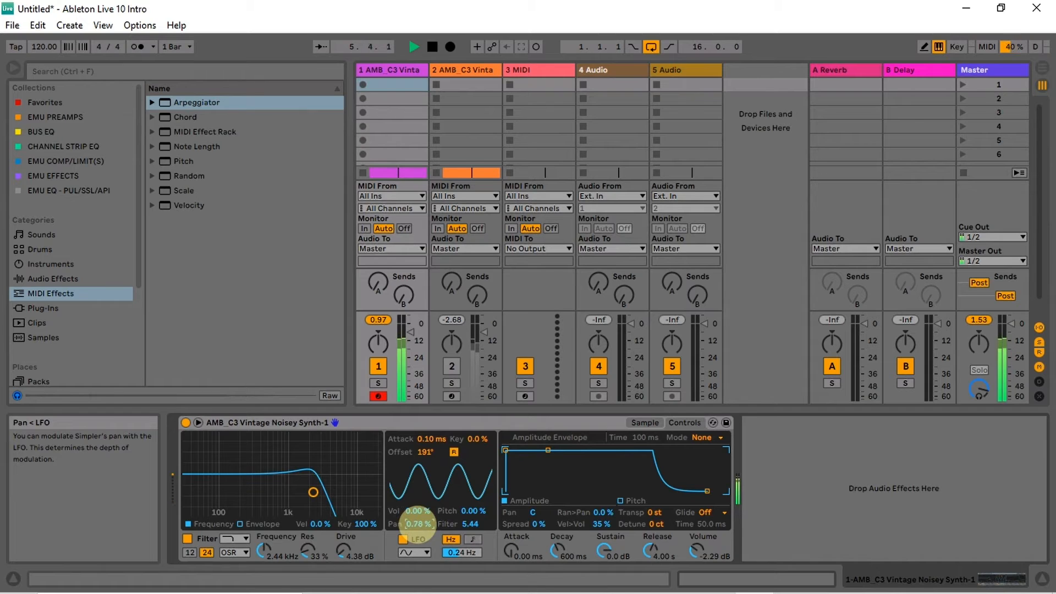
Step: Set the LFO's volume and pan modulation to 0.78 % each and its key influence to 7.0 %
mouse_move(418, 513)
left_mouse_down()
mouse_move(418, 498)
mouse_move(418, 525)
left_mouse_up()
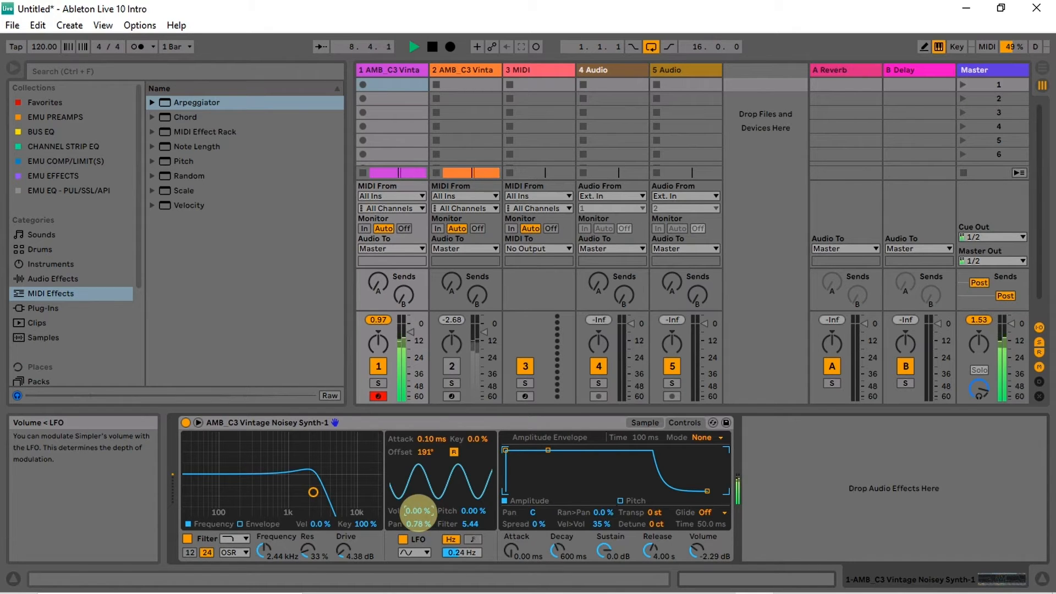
left_click_drag(418, 515, 418, 513)
left_click_drag(419, 514, 418, 512)
left_click_drag(472, 438, 472, 438)
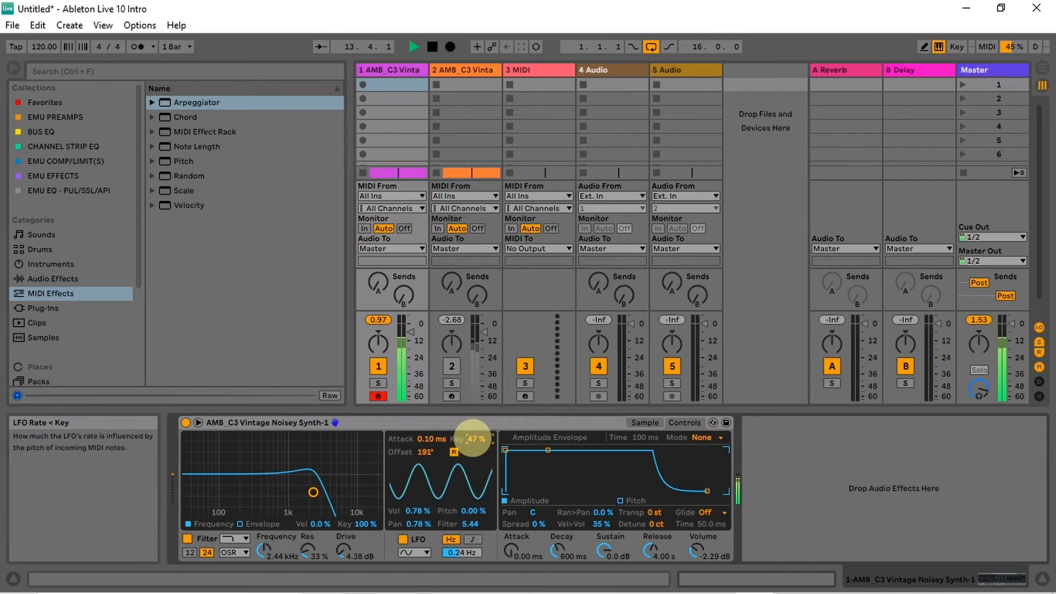
left_click_drag(472, 438, 472, 439)
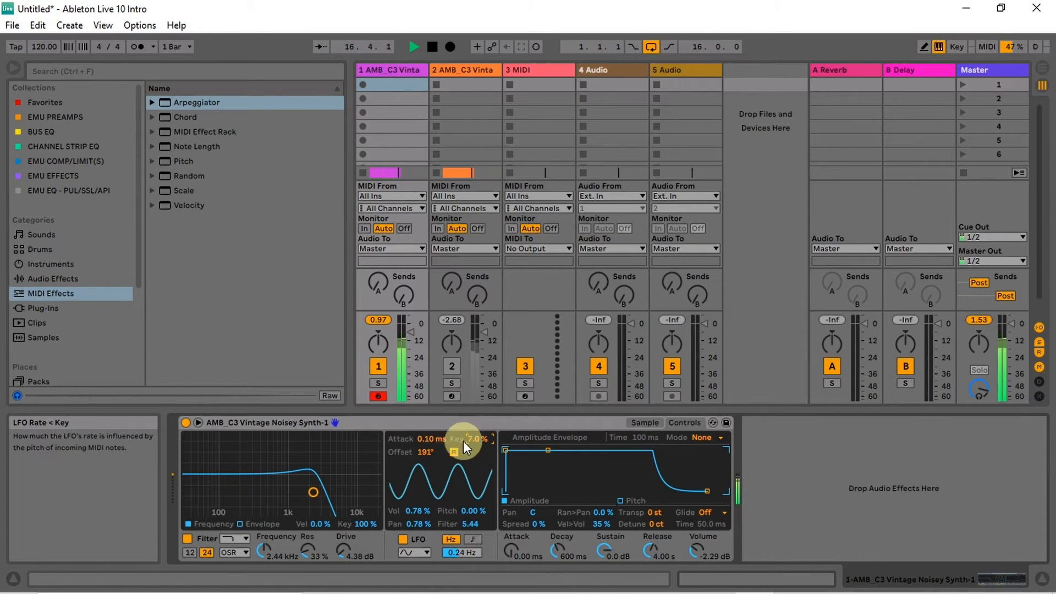
Step: Set the first synth's filter cutoff velocity influence to 7.8 % and unmute the second synth track
left_click_drag(323, 524, 321, 523)
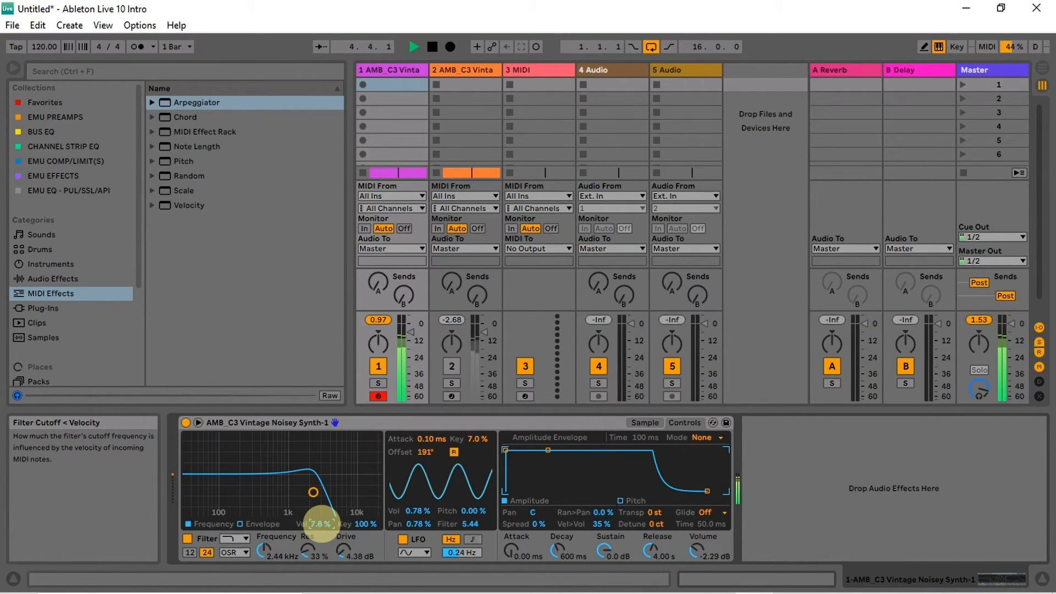
left_click(450, 368)
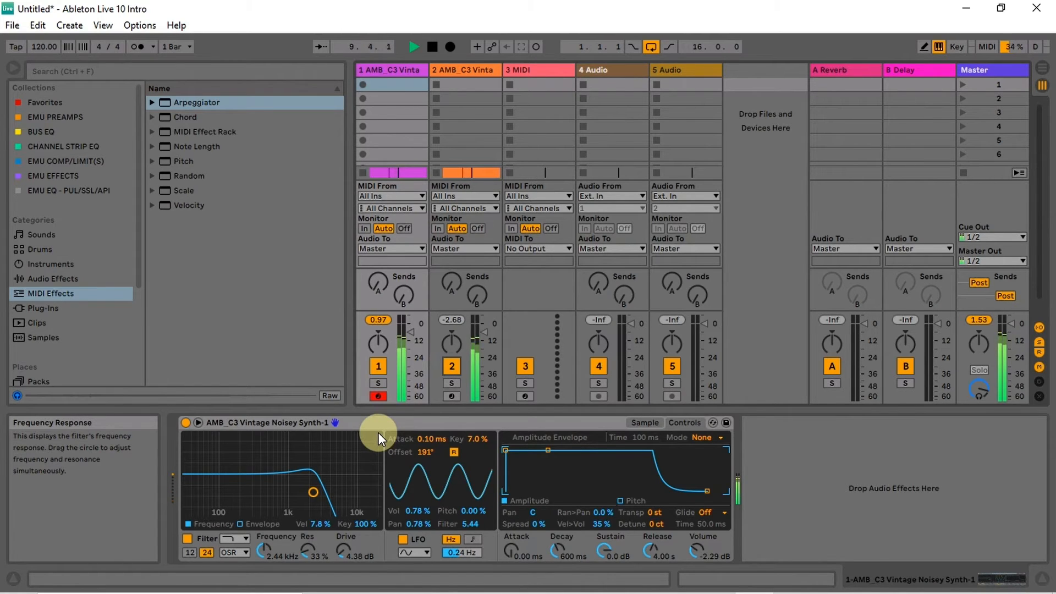
Step: Set the first synth's filter envelope amount to -17, its decay to 559 ms and its sustain to 64 %
left_click(240, 524)
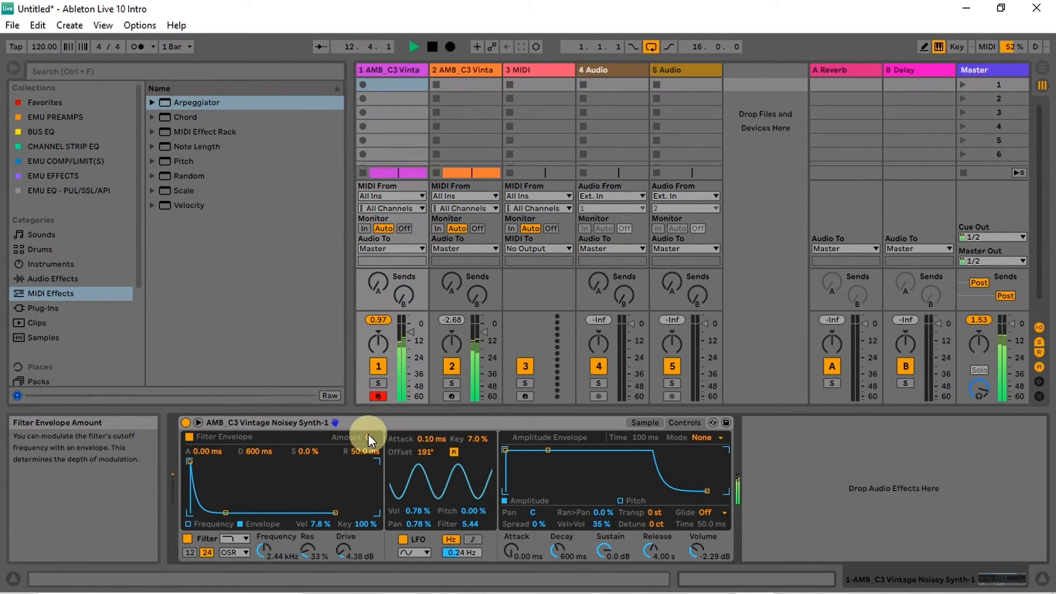
left_click_drag(368, 435, 369, 444)
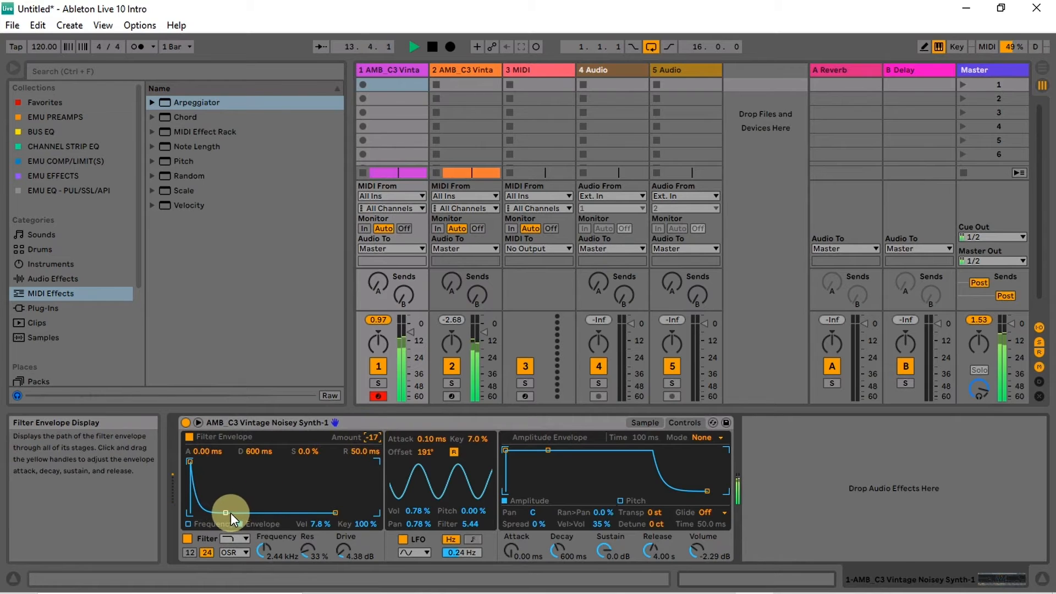
left_click_drag(227, 510, 227, 477)
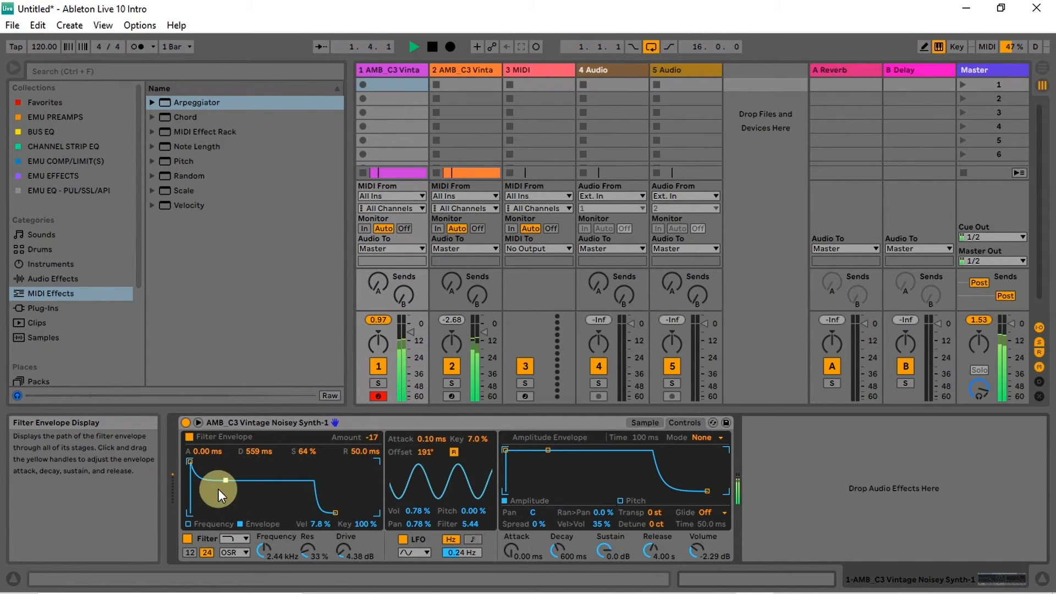
Step: Set the filter envelope's attack to 0.21 ms and release to 134 ms, and return to the frequency display
left_click_drag(206, 453, 208, 452)
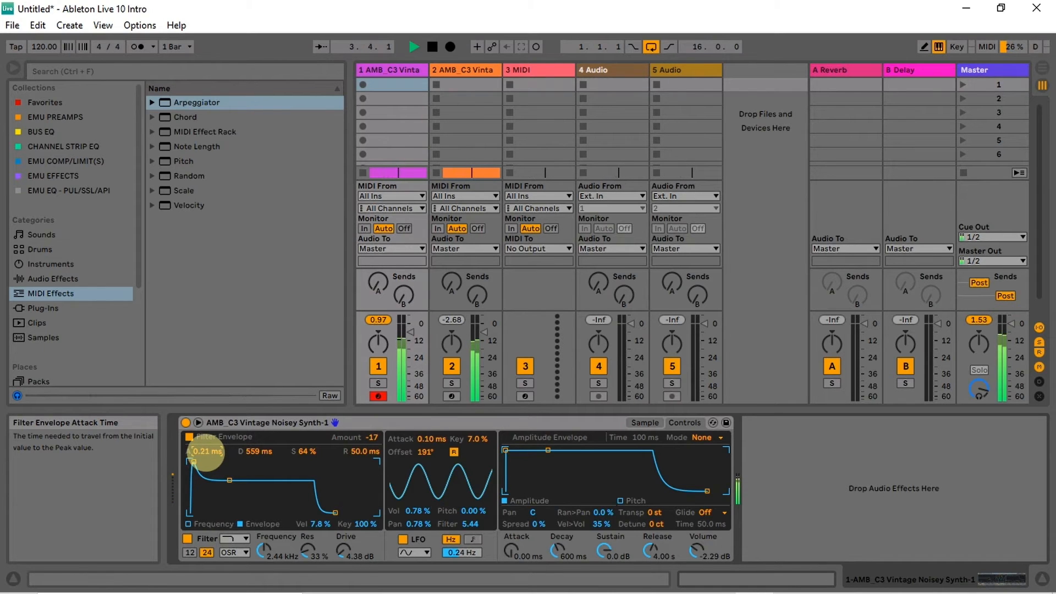
left_click_drag(358, 452, 358, 451)
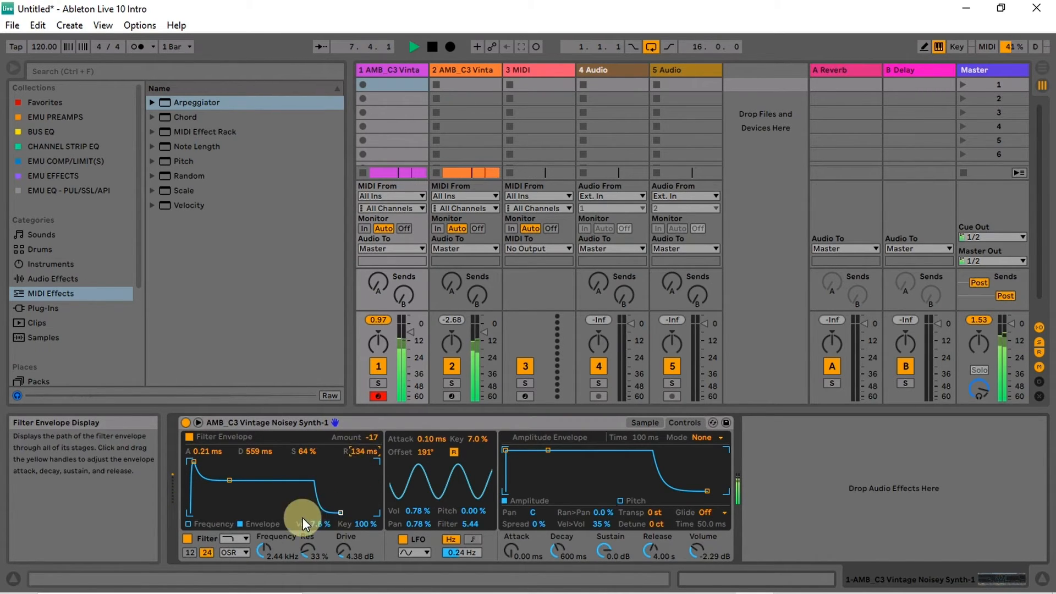
left_click(187, 524)
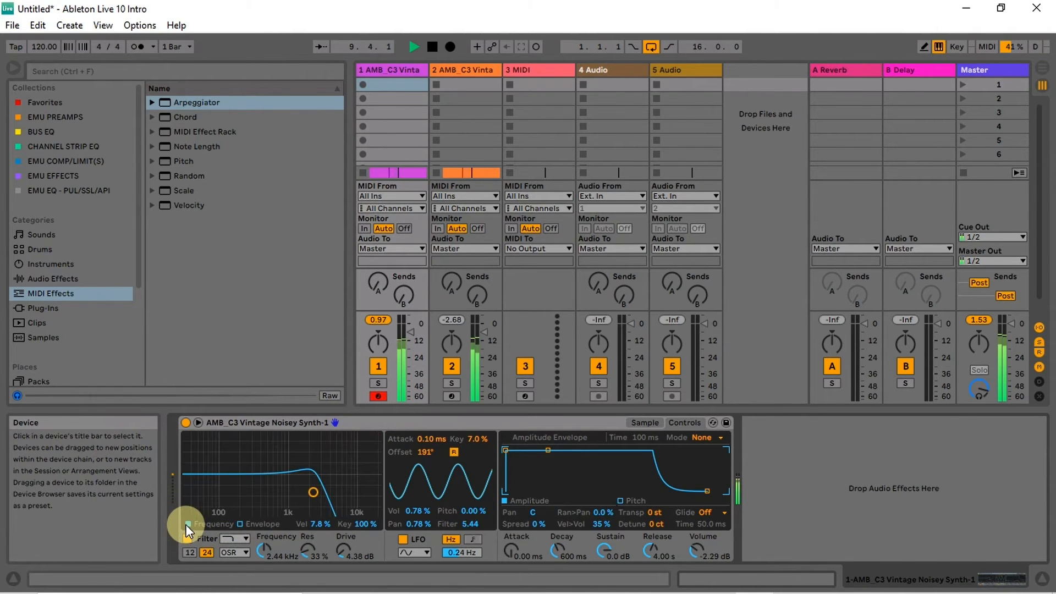
Step: Mute the first synth track and set the second synth's LFO filter modulation to 4.88 and its rate to 0.80 Hz
left_click(493, 71)
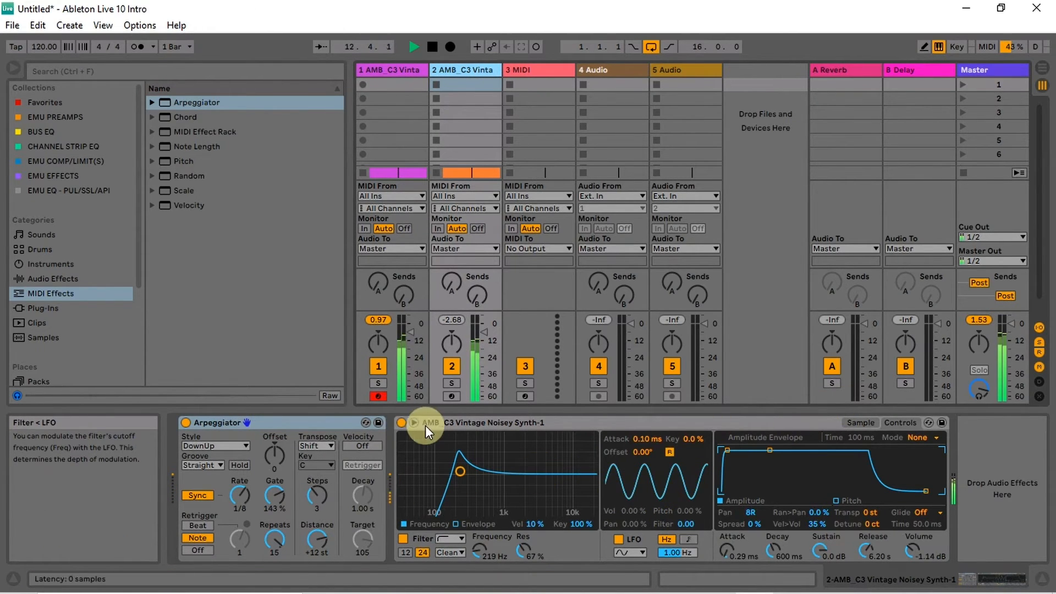
left_click(378, 366)
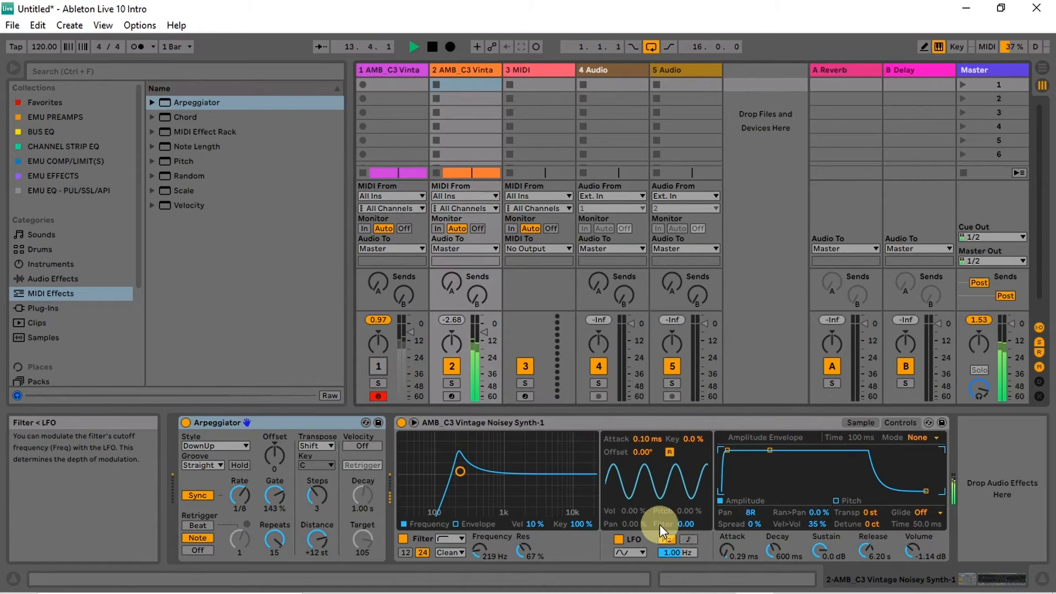
mouse_move(681, 524)
left_mouse_down()
mouse_move(681, 511)
mouse_move(681, 521)
left_mouse_up()
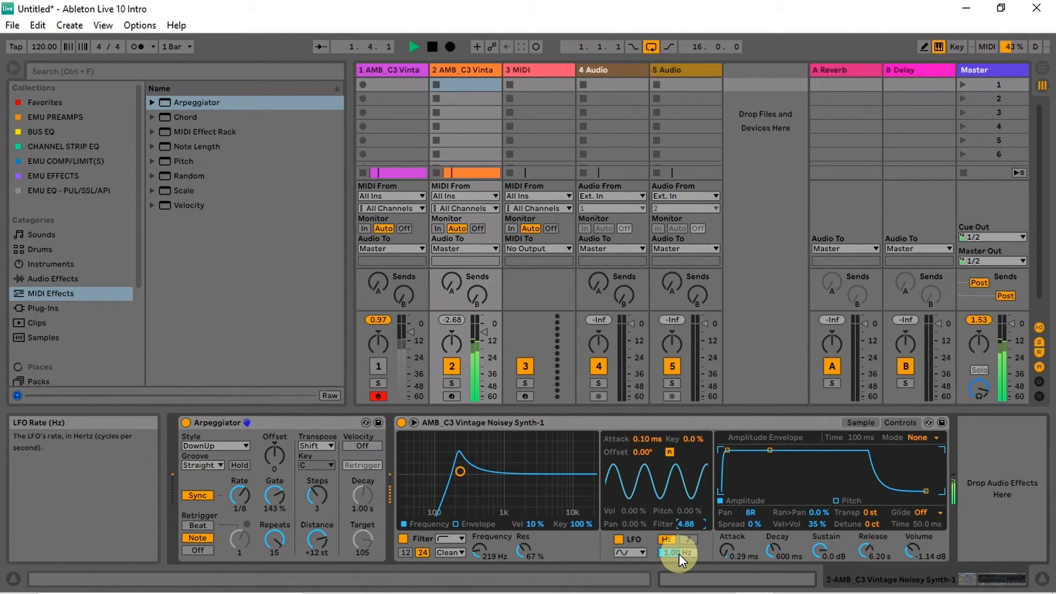
left_click_drag(678, 553, 678, 561)
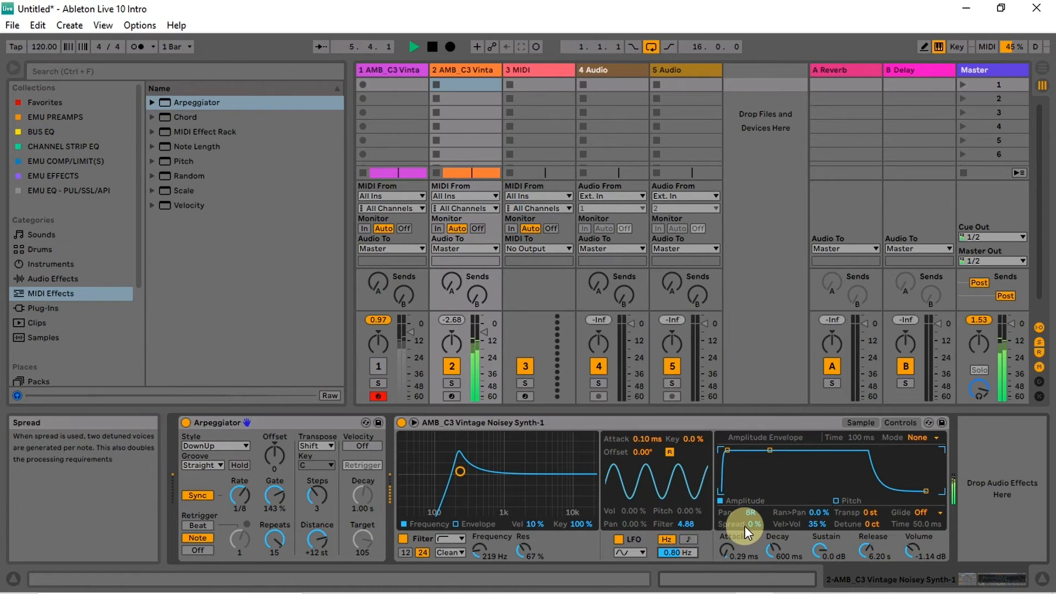
Step: Try spread amounts of 25 % and 2 % on the second synth, restarting playback in between, and return the spread to 0 %
left_click_drag(752, 529, 751, 524)
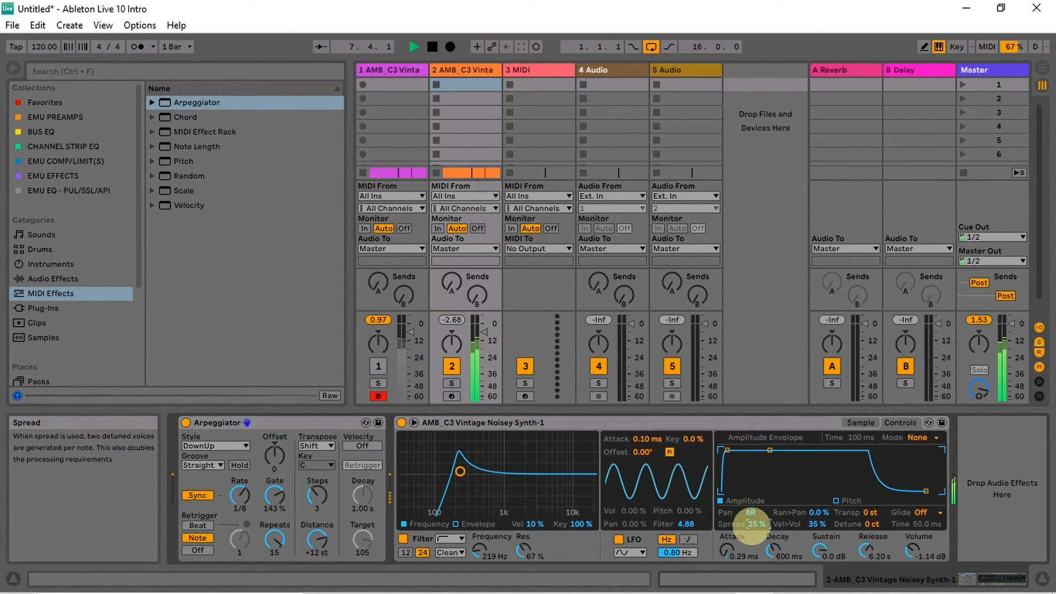
left_click_drag(751, 525, 751, 525)
left_click_drag(751, 525, 751, 525)
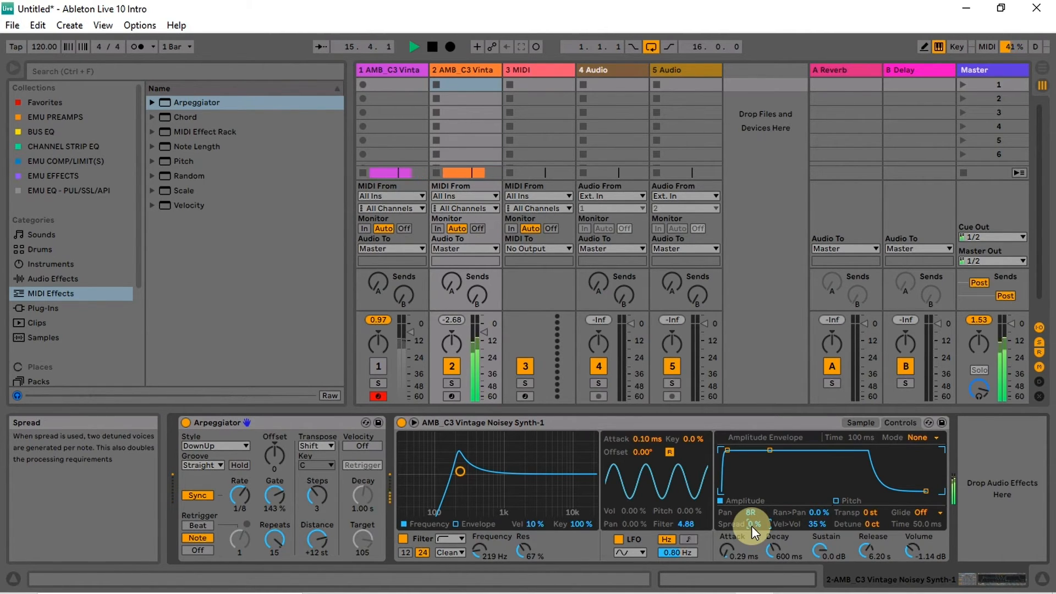
key("space")
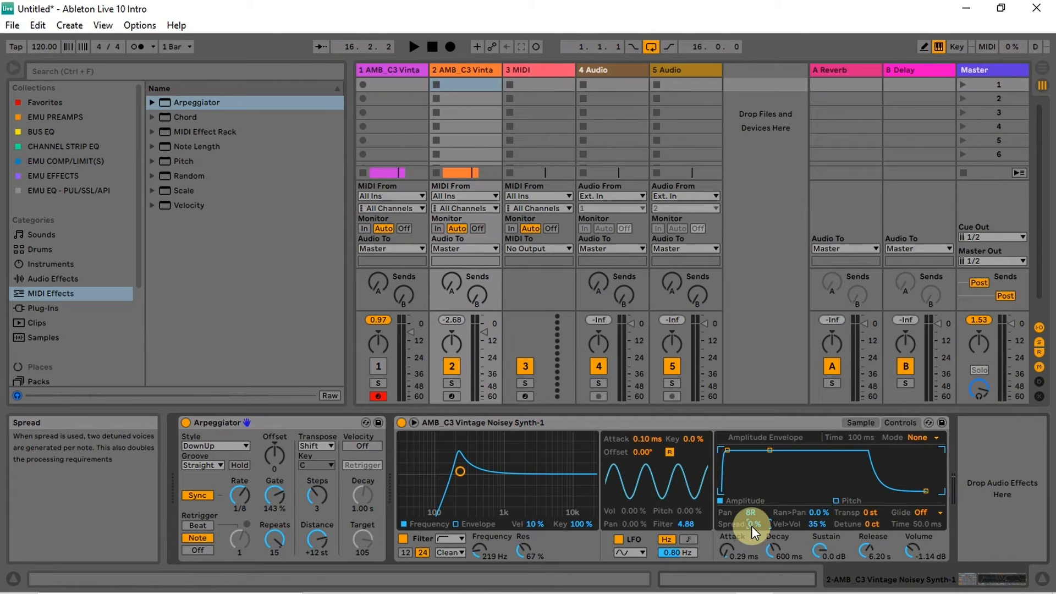
key("space")
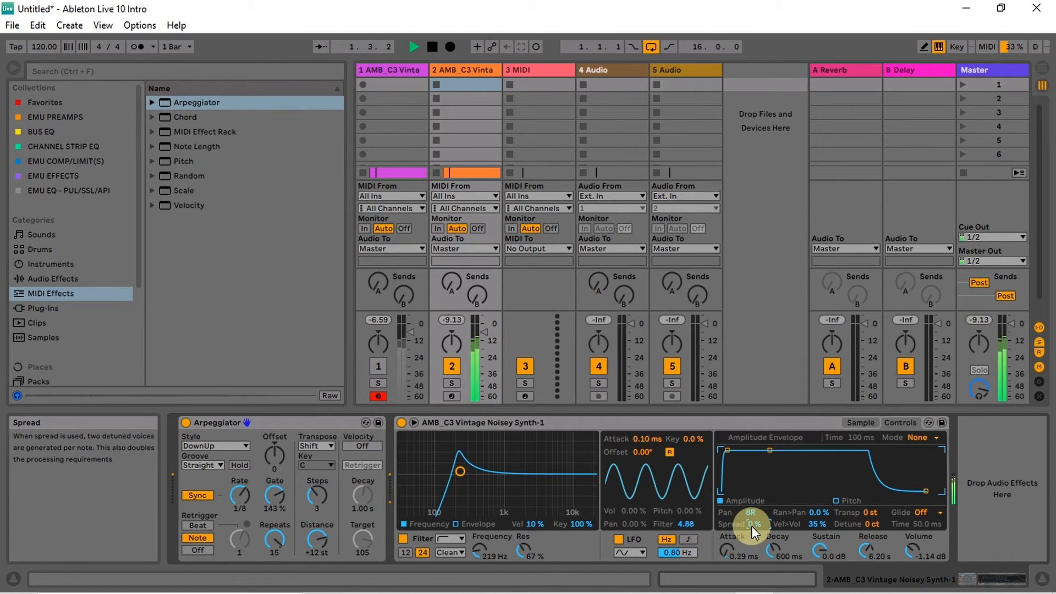
left_click_drag(752, 526, 752, 524)
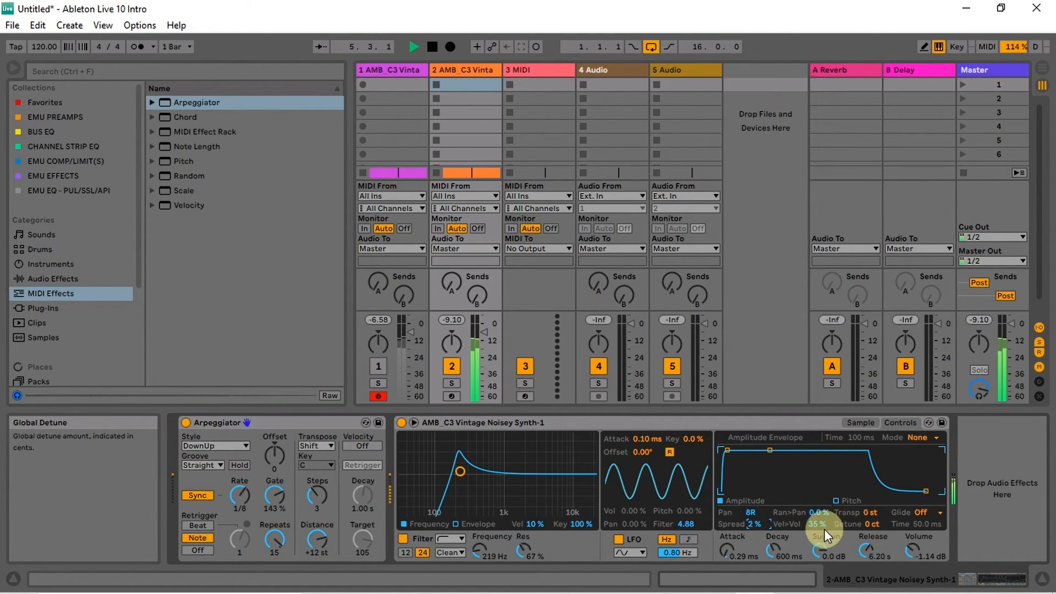
key("Down")
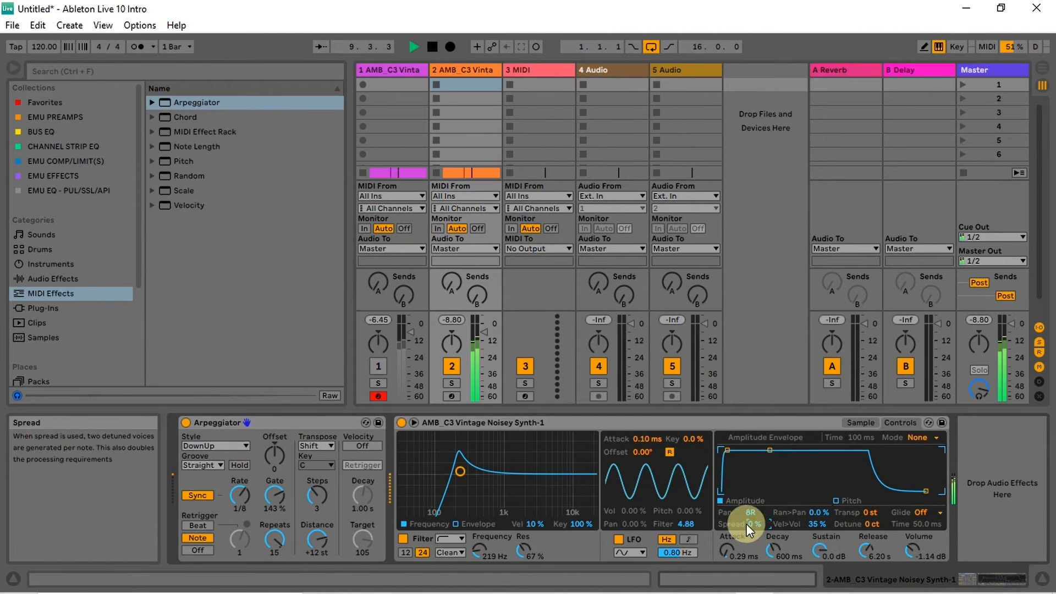
Step: Set the second synth's LFO key influence to 93 % and its amplitude envelope loop mode to Sync
left_click(635, 510)
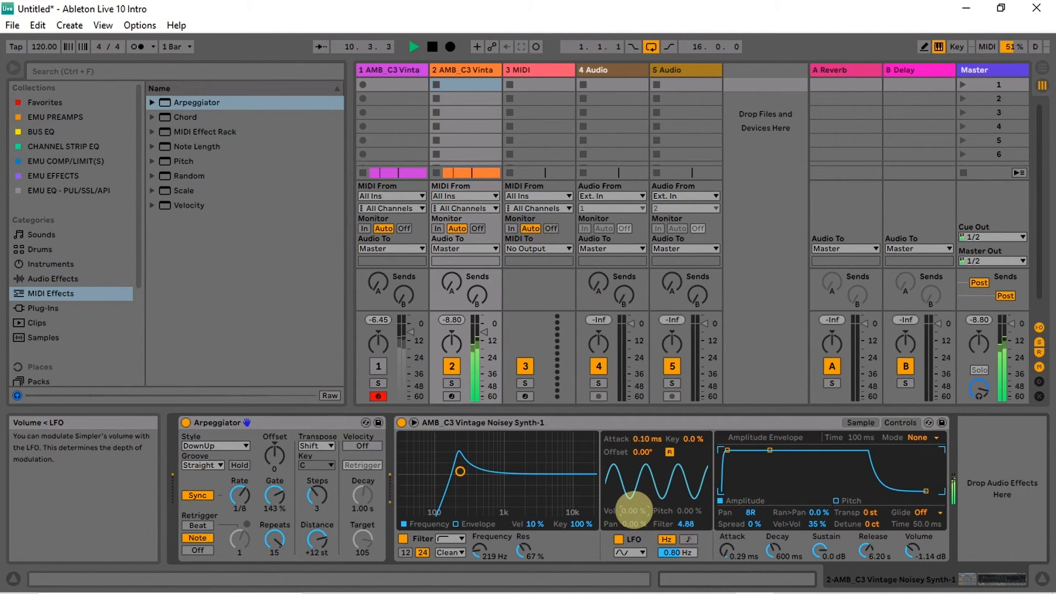
left_click_drag(632, 511, 632, 512)
left_click_drag(689, 438, 689, 385)
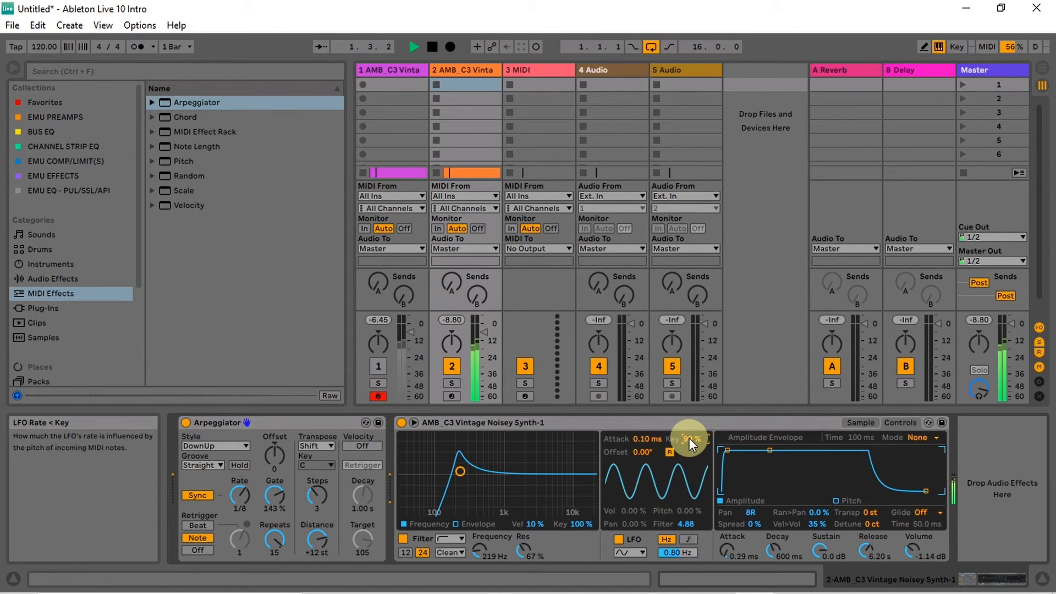
left_click_drag(689, 438, 688, 441)
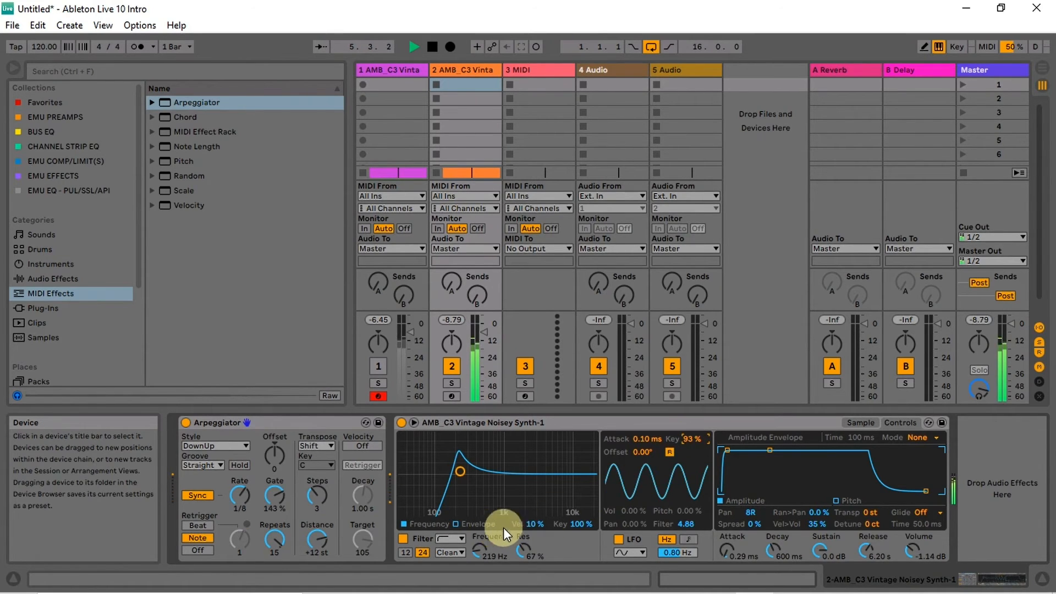
left_click(937, 438)
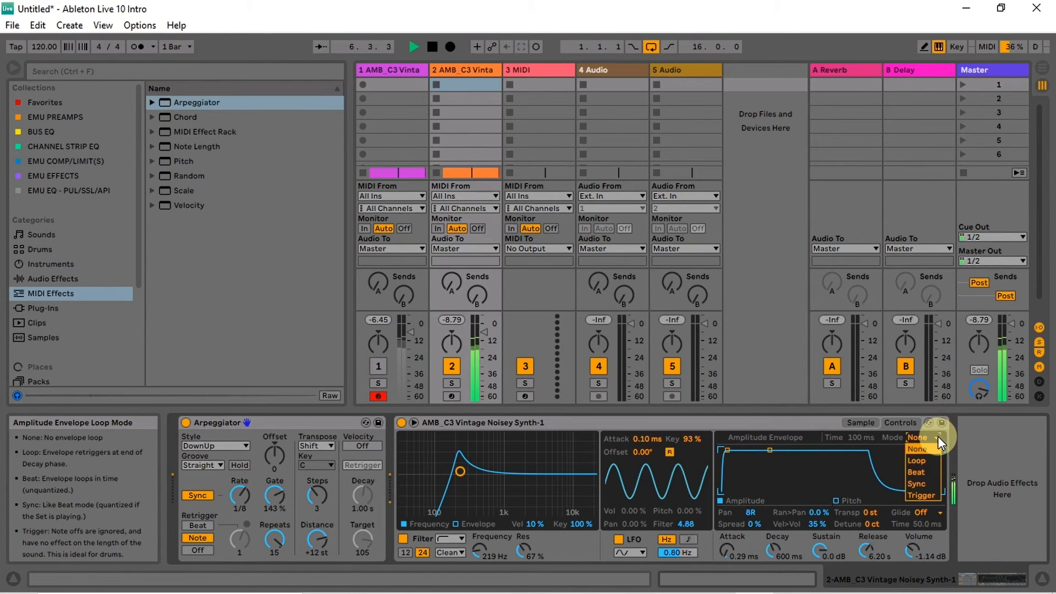
left_click(932, 487)
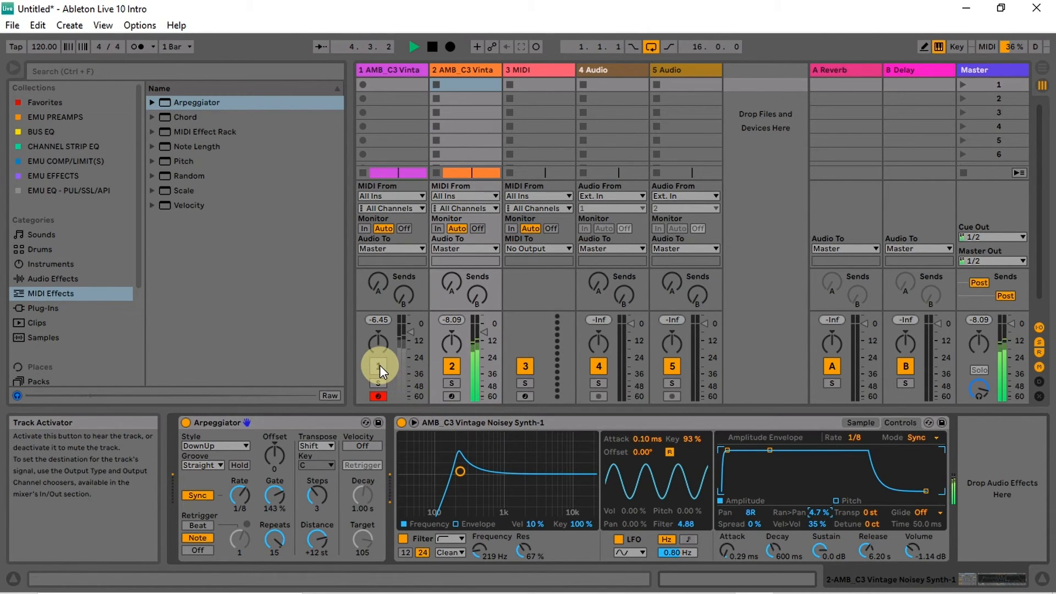
Step: Set the second synth's filter envelope amount to 10, reset its decay to 600 ms and set its sustain to 17 %
left_click(456, 523)
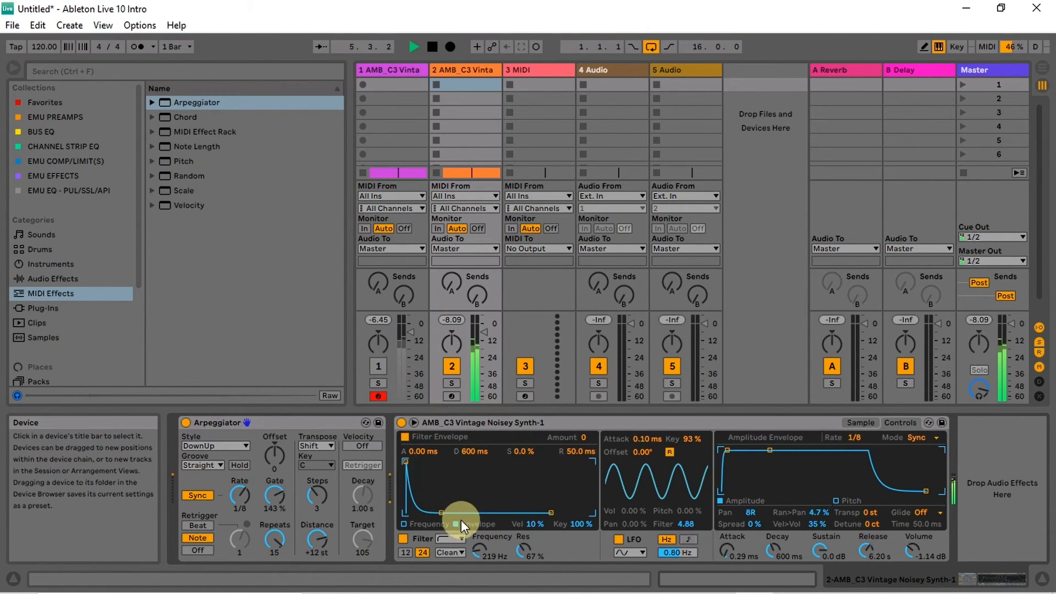
left_click_drag(585, 438, 585, 432)
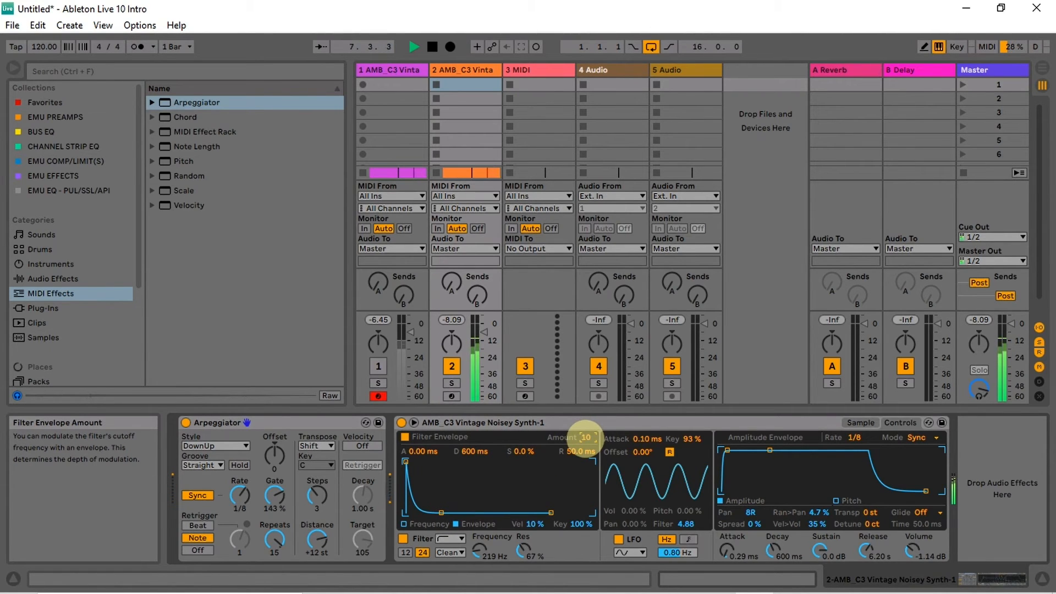
mouse_move(441, 511)
left_mouse_down()
mouse_move(450, 482)
mouse_move(433, 511)
left_mouse_up()
left_click_drag(519, 450, 498, 454)
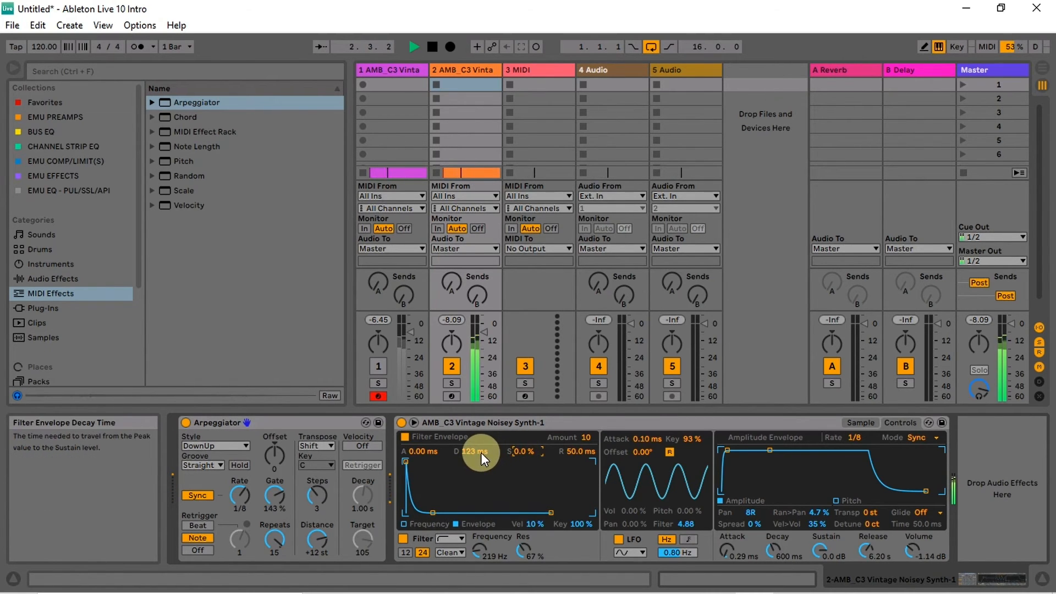
double_click(479, 451)
left_click_drag(520, 451, 520, 454)
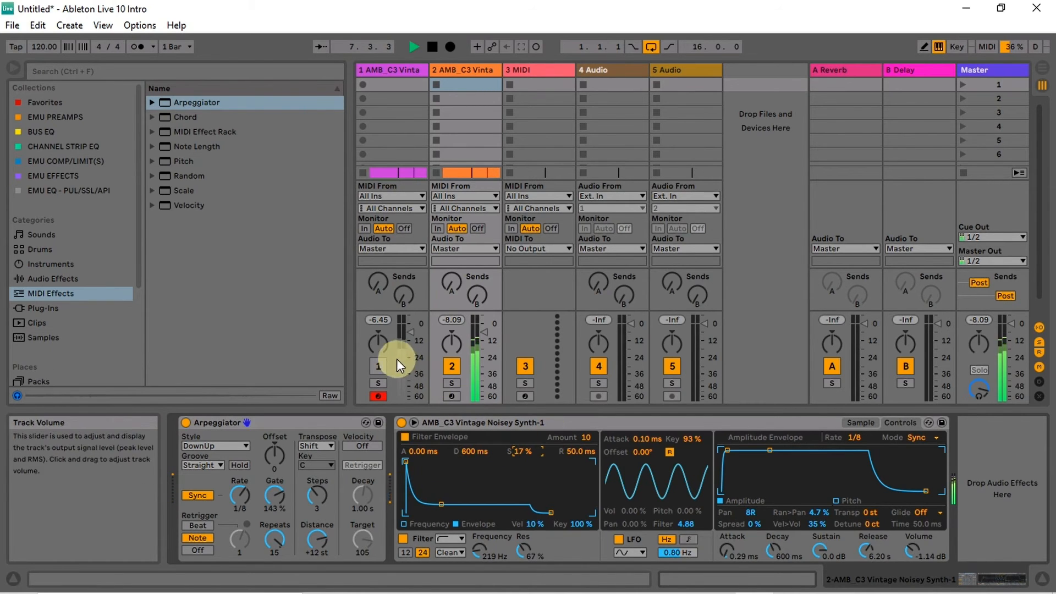
Step: Set the second synth's filter envelope attack to 0.31 ms and unmute the first synth track
left_click(424, 452)
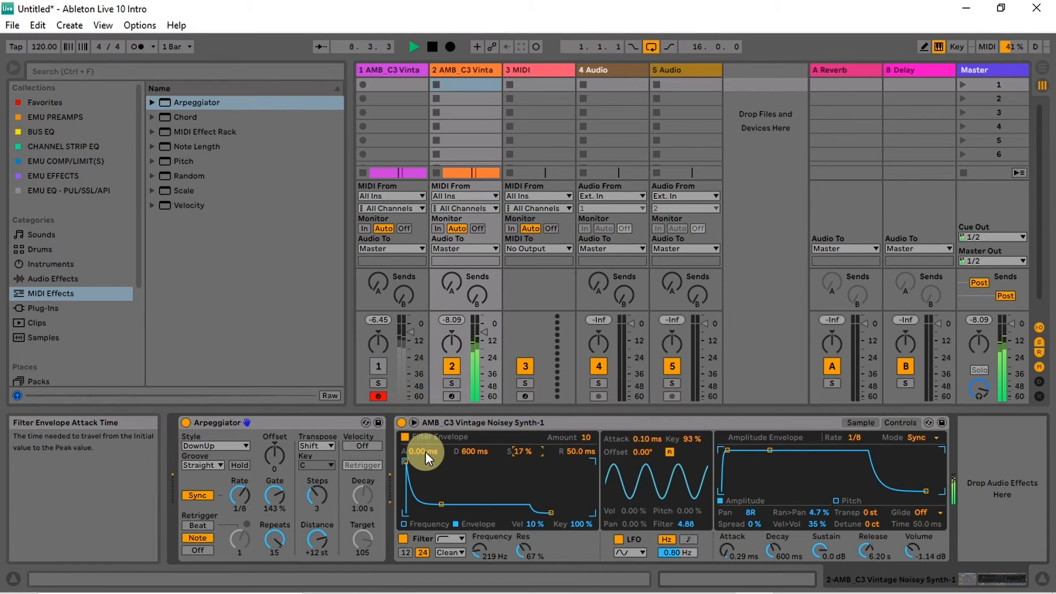
left_click_drag(423, 451, 424, 454)
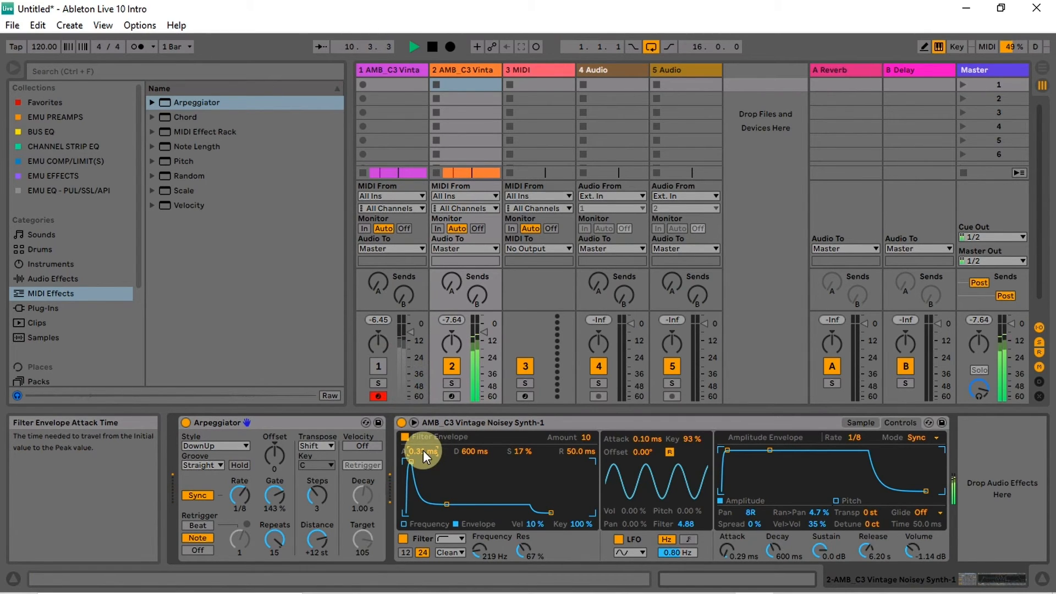
left_click(380, 367)
left_click(379, 368)
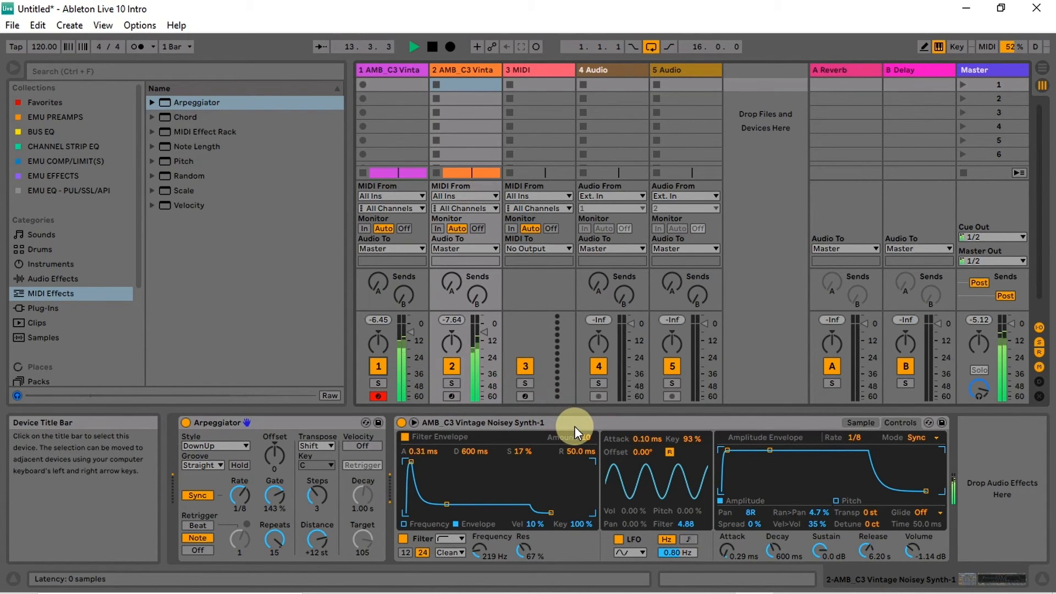
Step: Select the first synth track and shorten its amplitude envelope release to 1.99 s
left_click(413, 70)
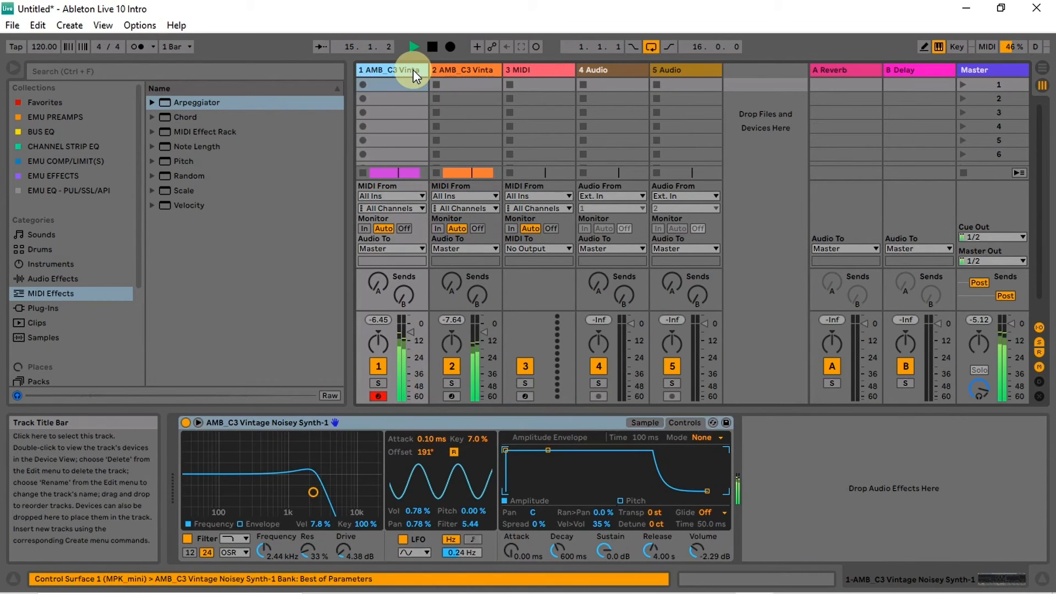
left_click(646, 552)
left_click_drag(646, 552, 646, 558)
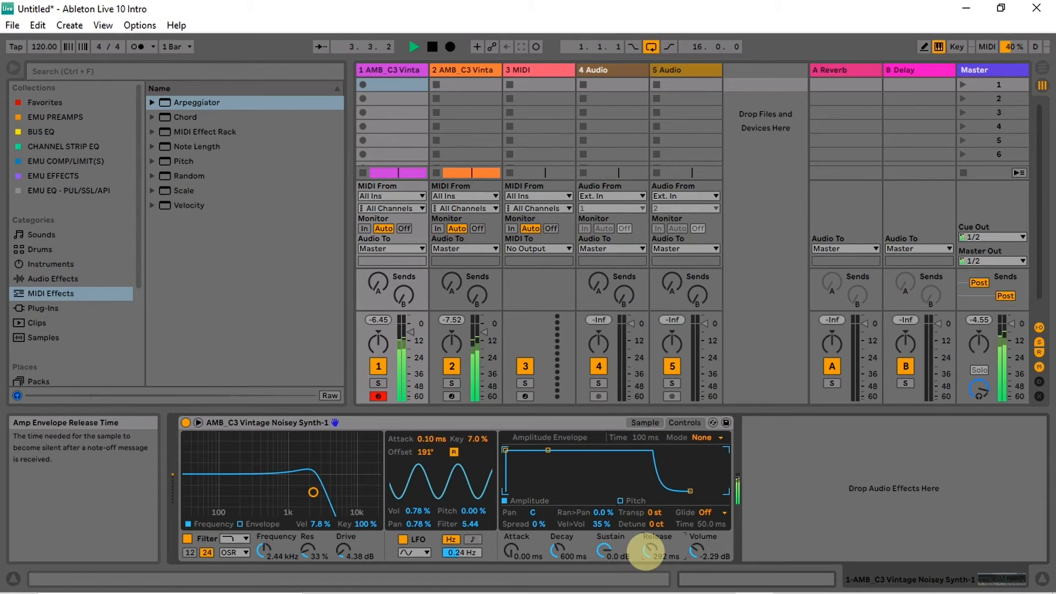
left_click_drag(646, 558, 646, 554)
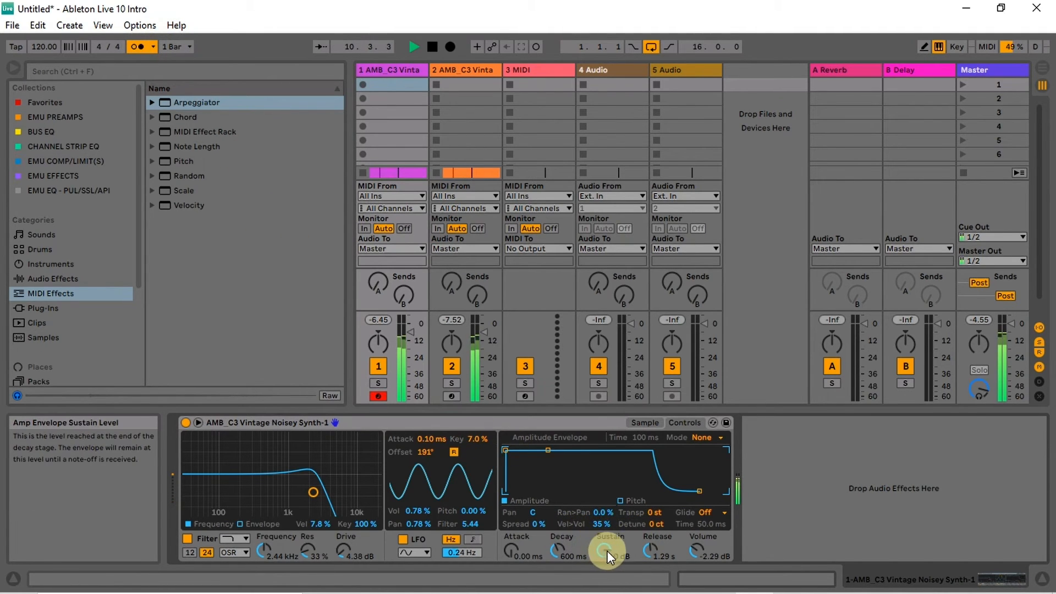
left_click(648, 553)
left_click_drag(648, 553, 649, 552)
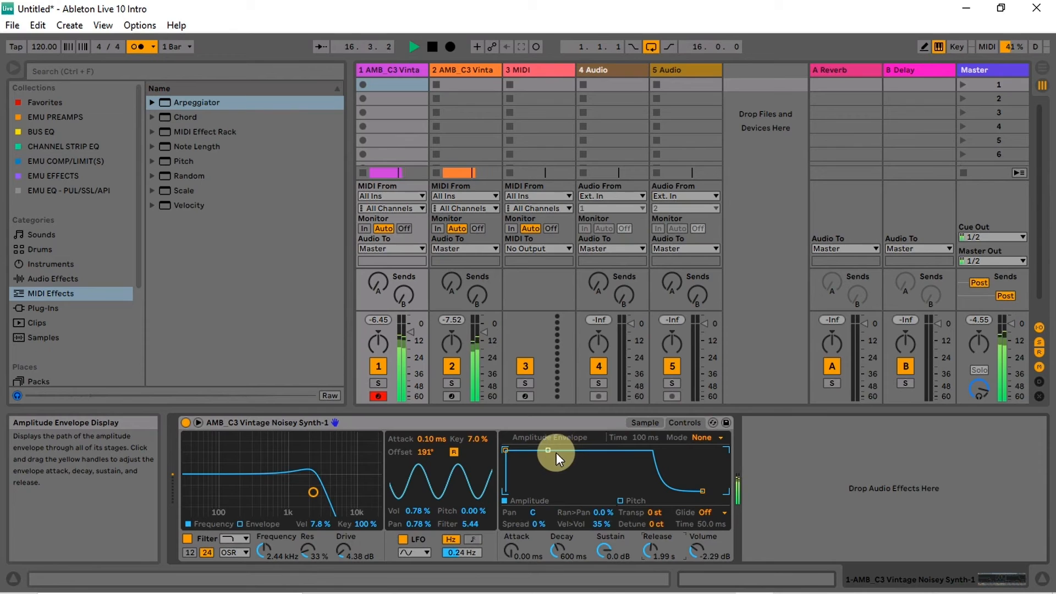
Step: Set the first synth's amplitude envelope decay to 520 ms, sustain to -14 dB and release to 3.36 s
left_click_drag(550, 450, 548, 450)
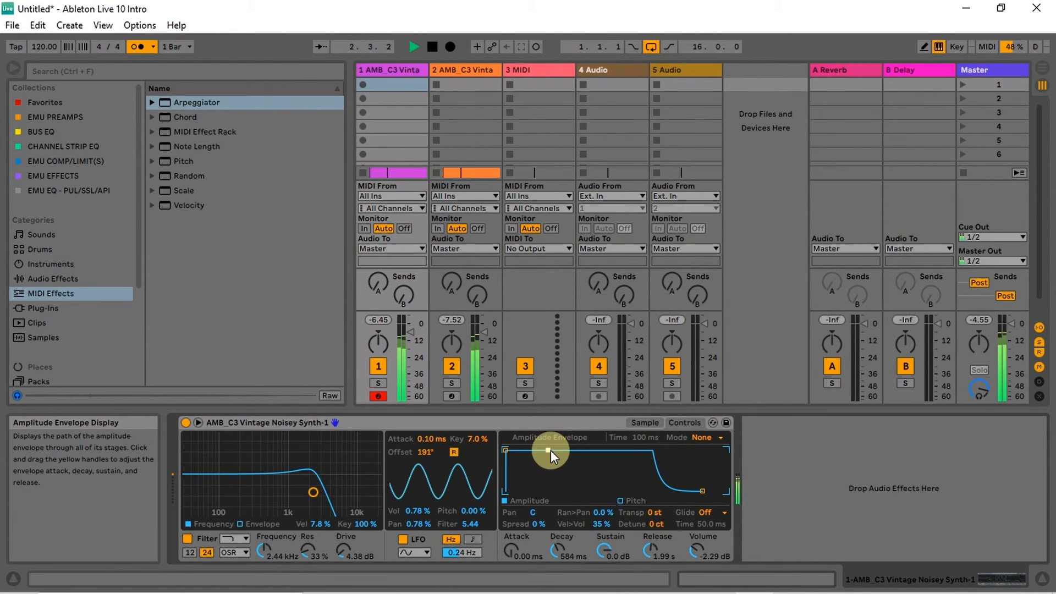
left_click_drag(550, 450, 550, 453)
left_click_drag(603, 552, 603, 567)
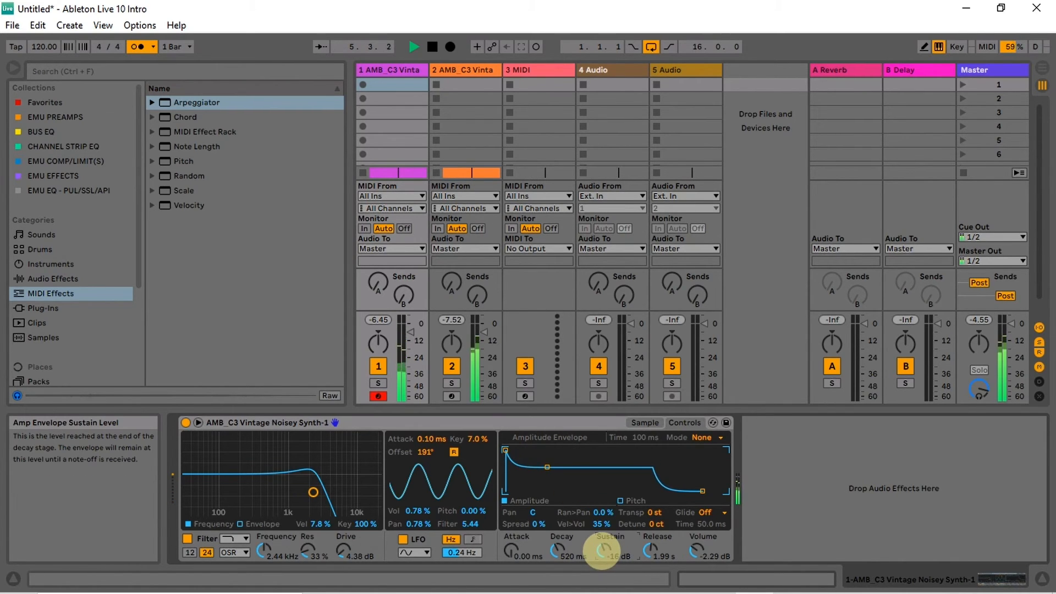
left_click_drag(603, 551, 650, 549)
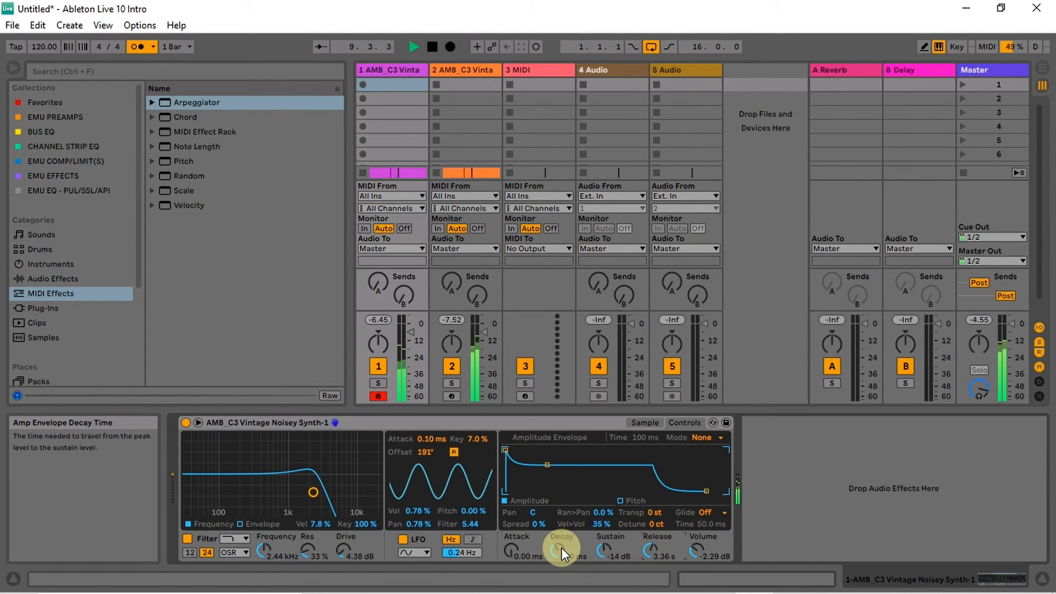
Step: Raise the first synth's amplitude sustain to -6.7 dB, pan it to 1L and set its random pan amount to 7.0 %
left_click_drag(604, 550, 604, 549)
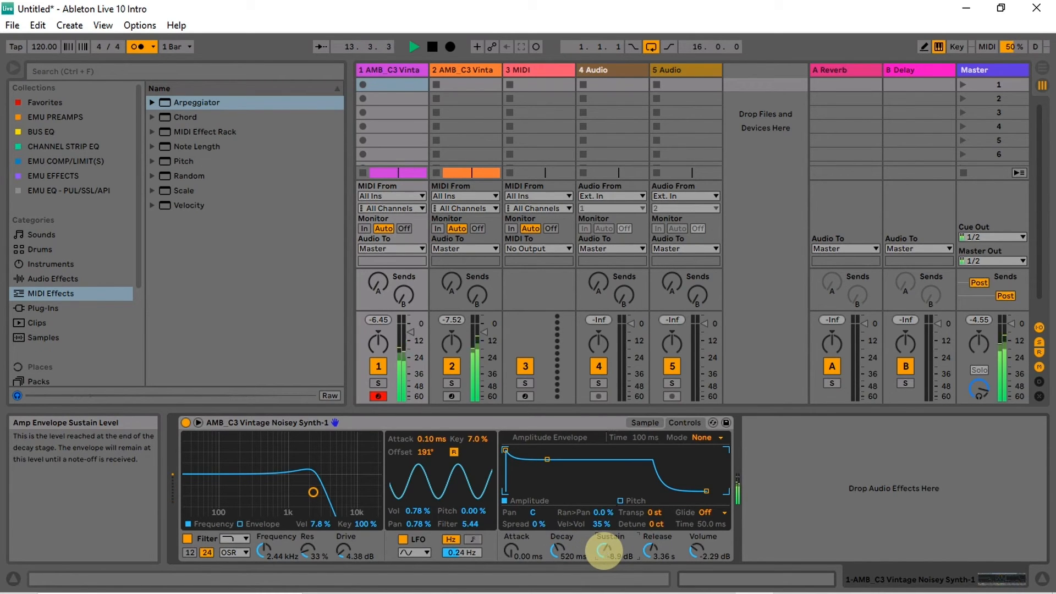
left_click_drag(604, 549, 604, 549)
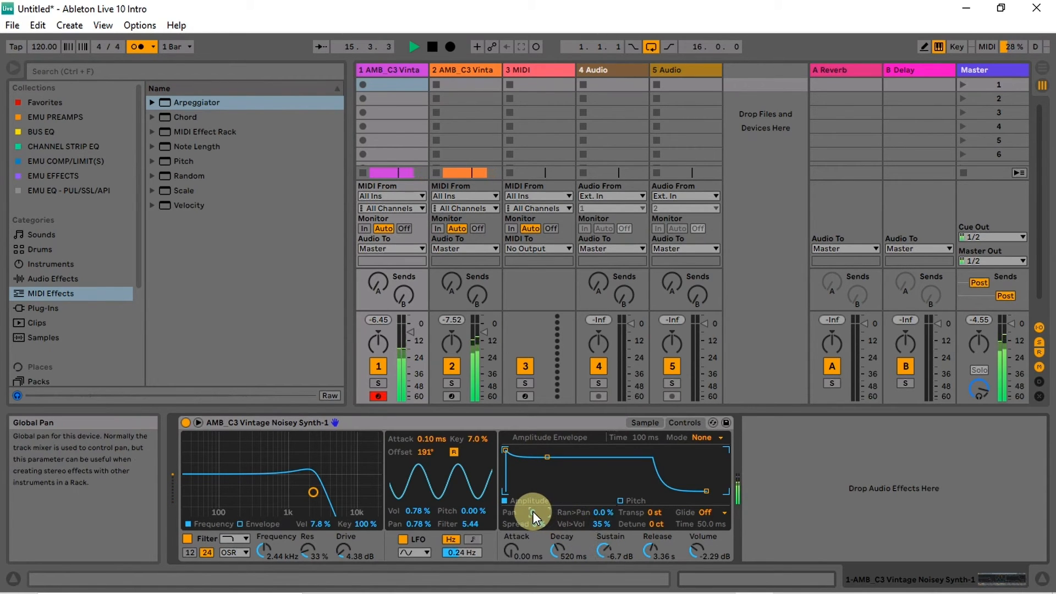
left_click_drag(598, 517, 602, 509)
Step: Raise the first synth's amplitude envelope sustain to -1.9 dB and turn off the metronome
left_click_drag(611, 550, 612, 555)
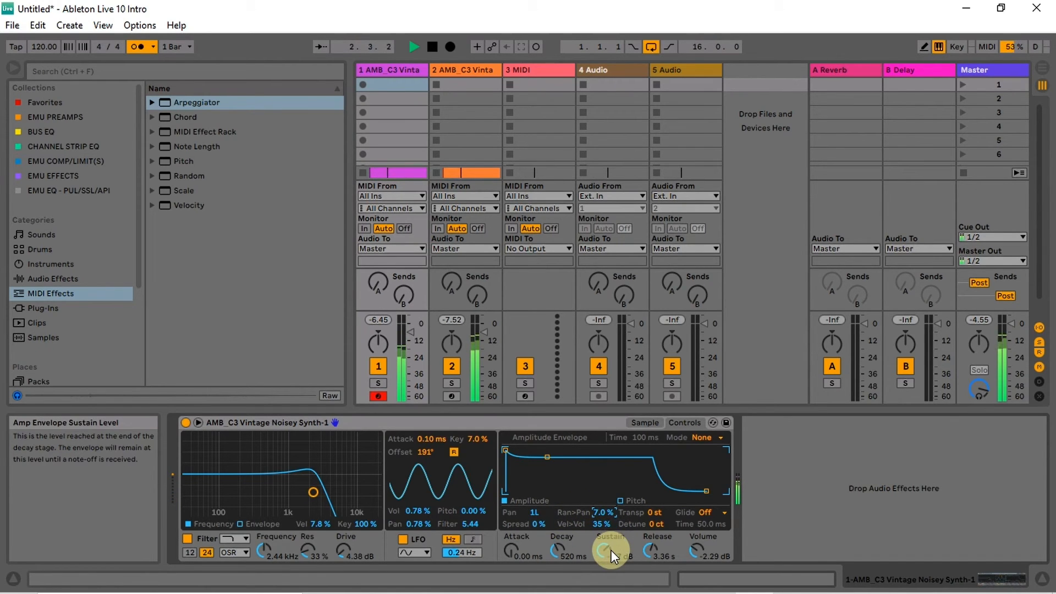
left_click_drag(611, 551, 612, 547)
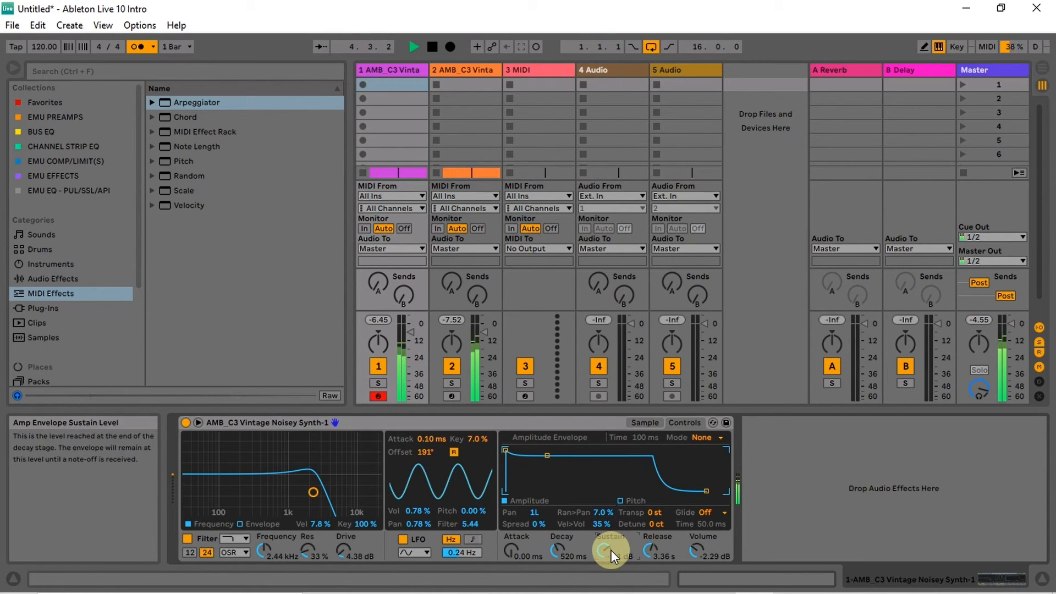
left_click(698, 547)
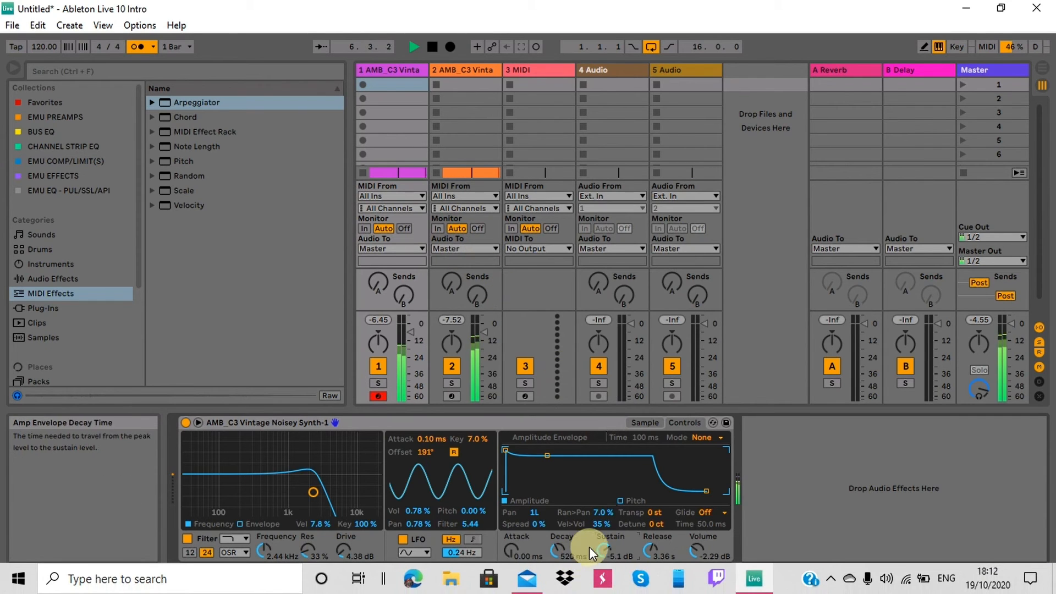
left_click_drag(603, 552, 603, 552)
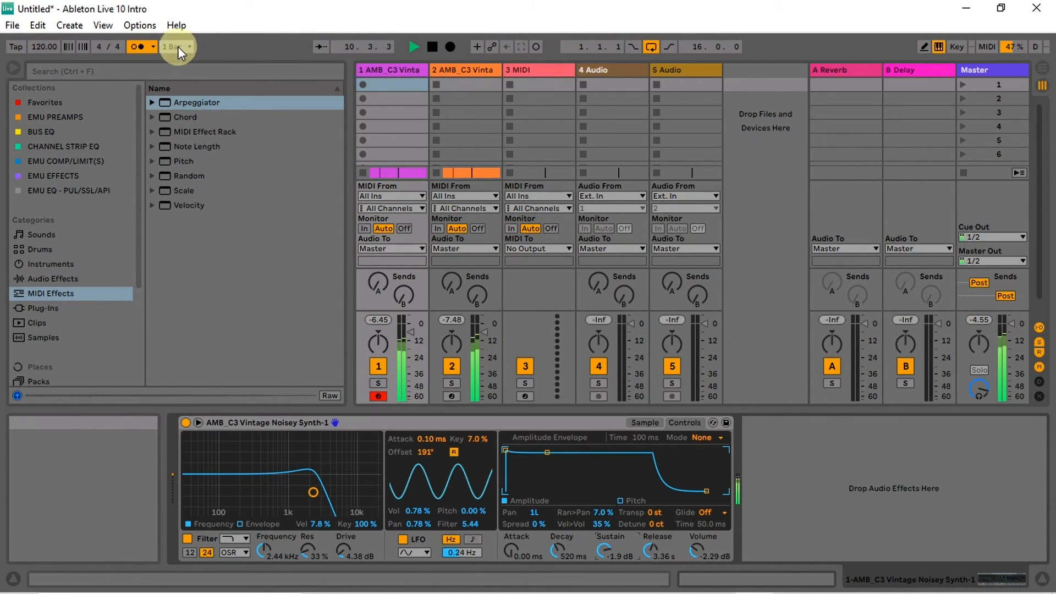
left_click(136, 46)
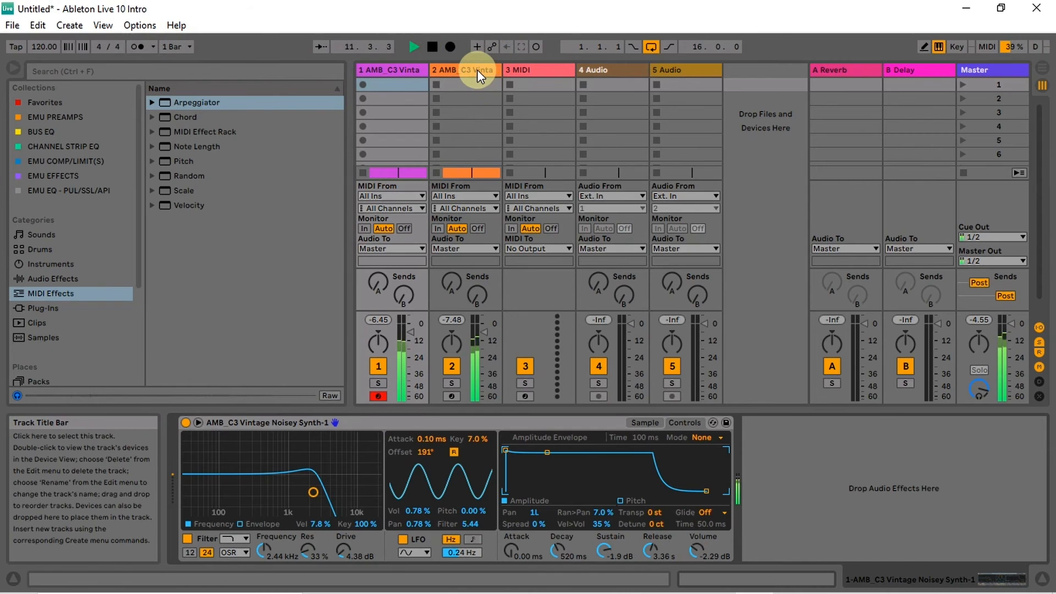
Step: Enable velocity on the second synth track's Arpeggiator and set the velocity target to 127
left_click(477, 69)
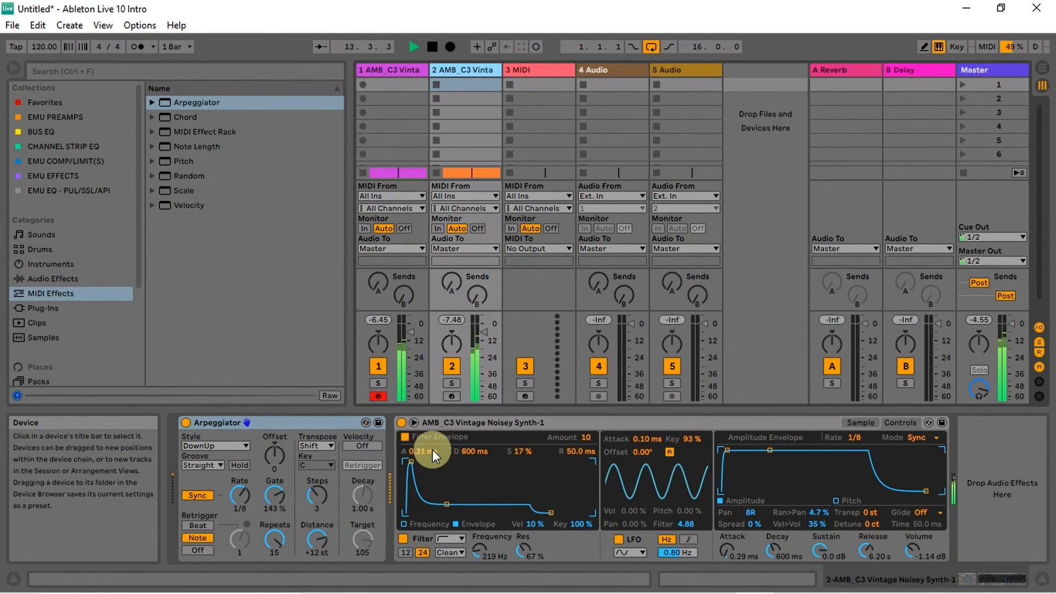
left_click(374, 446)
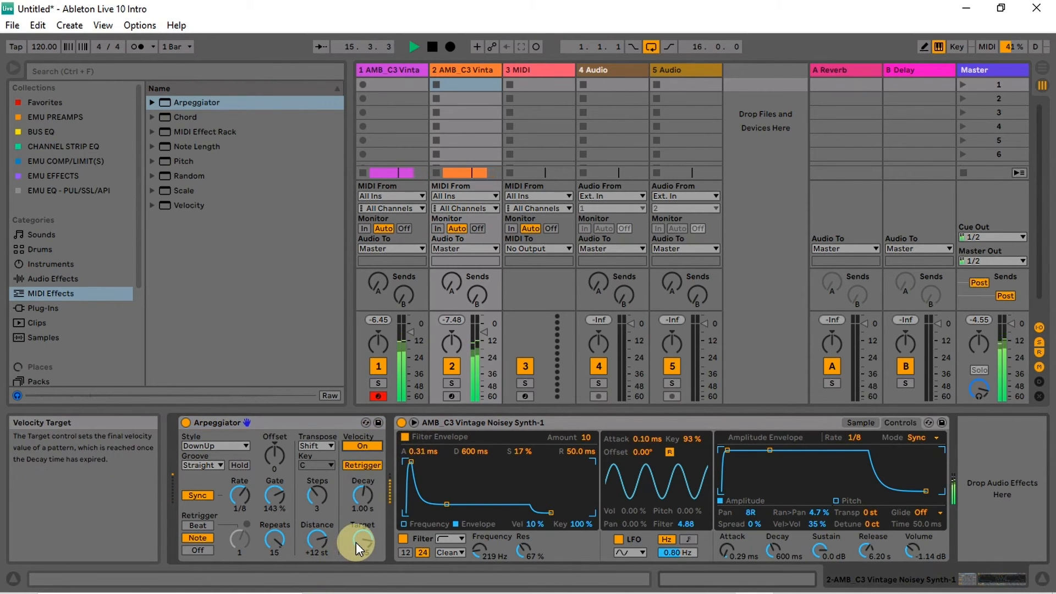
left_click_drag(355, 543, 356, 542)
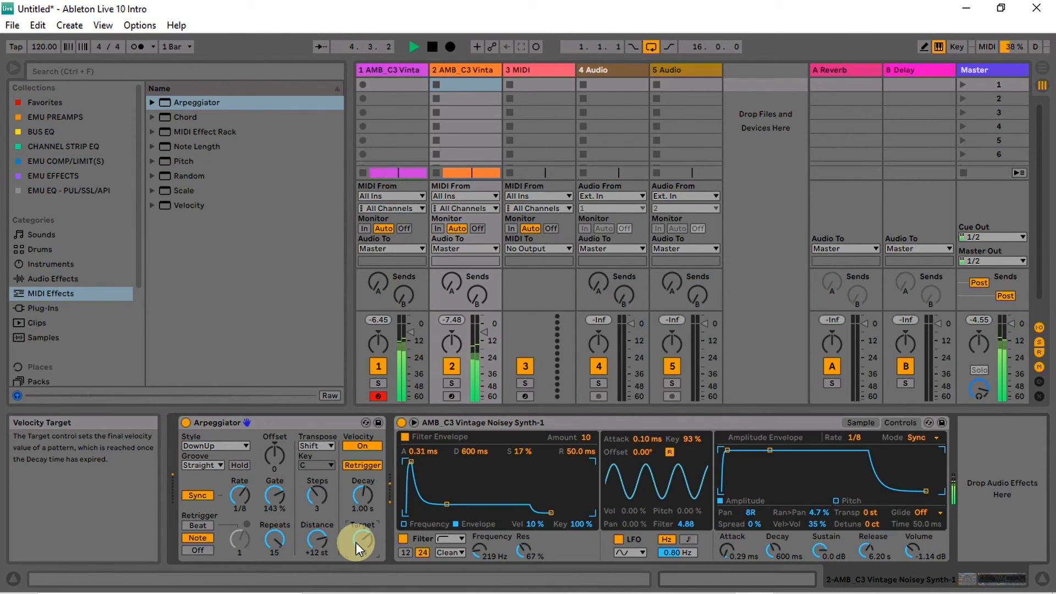
left_click_drag(355, 543, 355, 540)
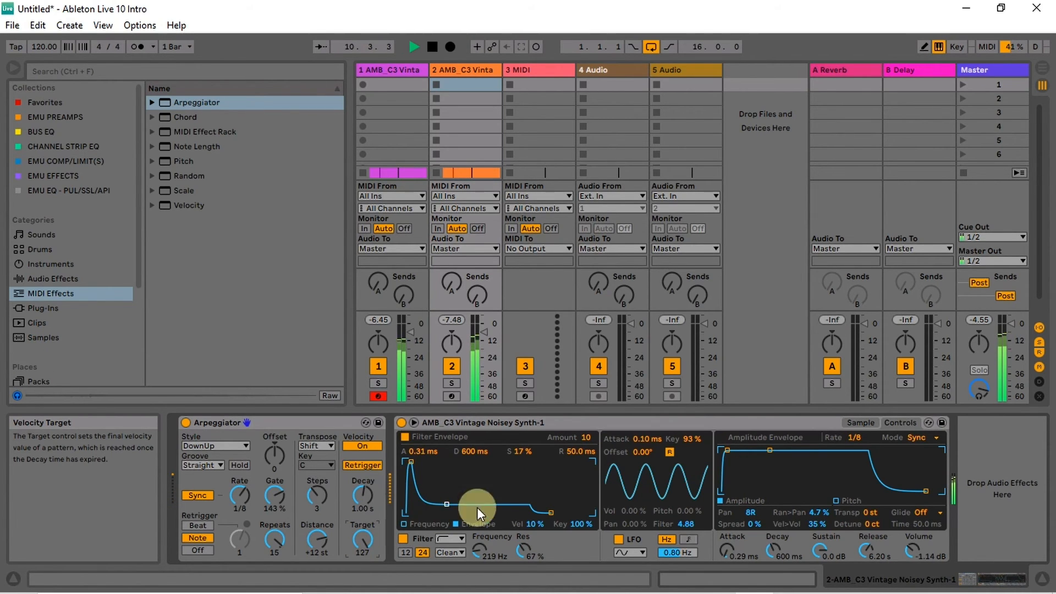
Step: Transpose both the second and the first synth to -1 st
left_click(869, 514)
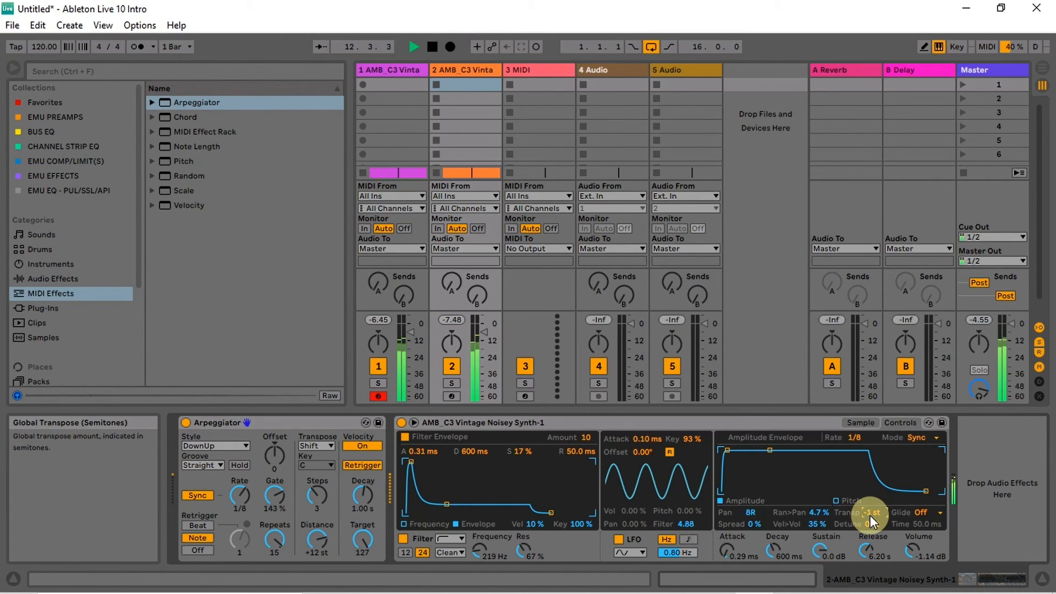
left_click(372, 73)
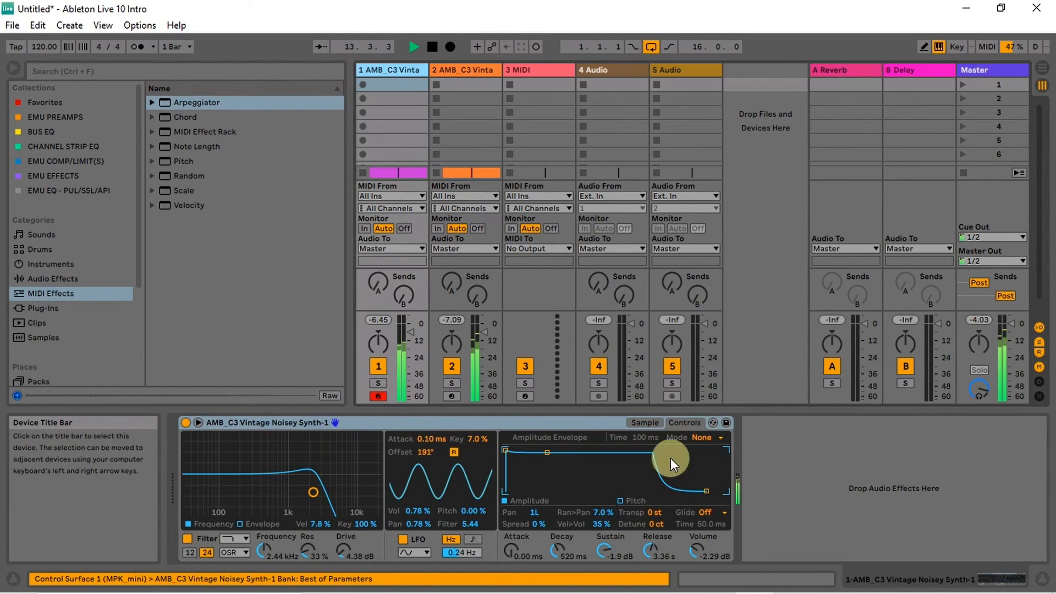
left_click(655, 512)
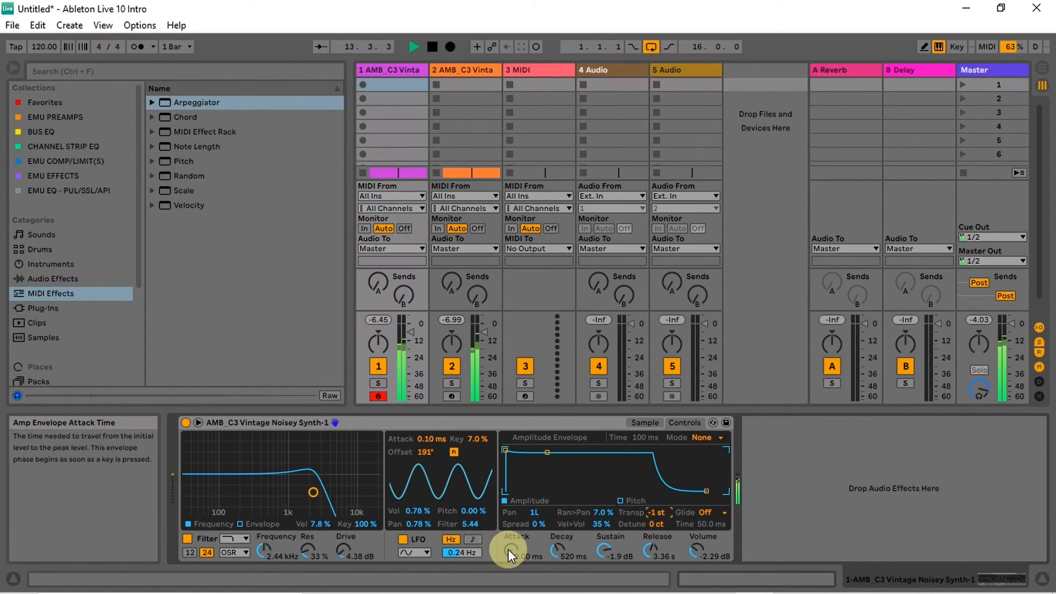
Step: Set the first synth's amplitude attack to 1.24 ms and release to 8.05 s, muting the second synth track to hear it alone
mouse_move(508, 549)
left_mouse_down()
mouse_move(508, 540)
mouse_move(508, 550)
left_mouse_up()
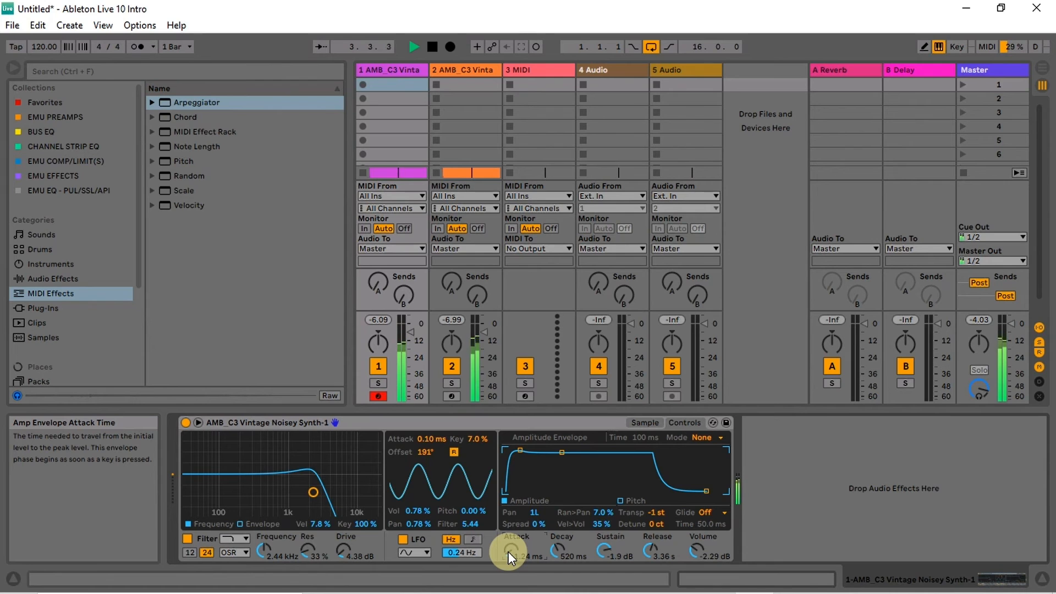
left_click(451, 366)
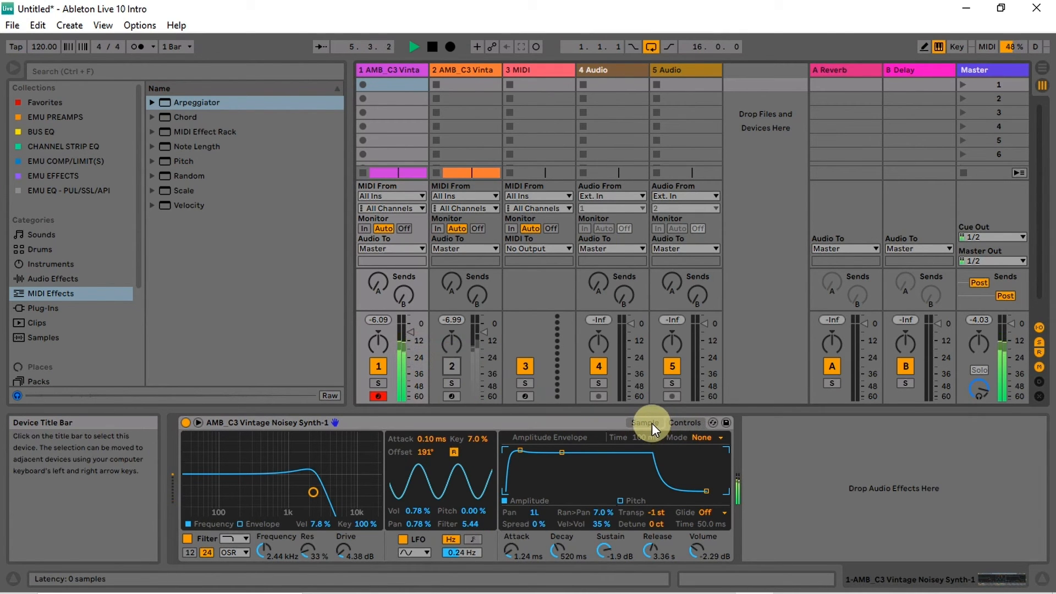
left_click(652, 550)
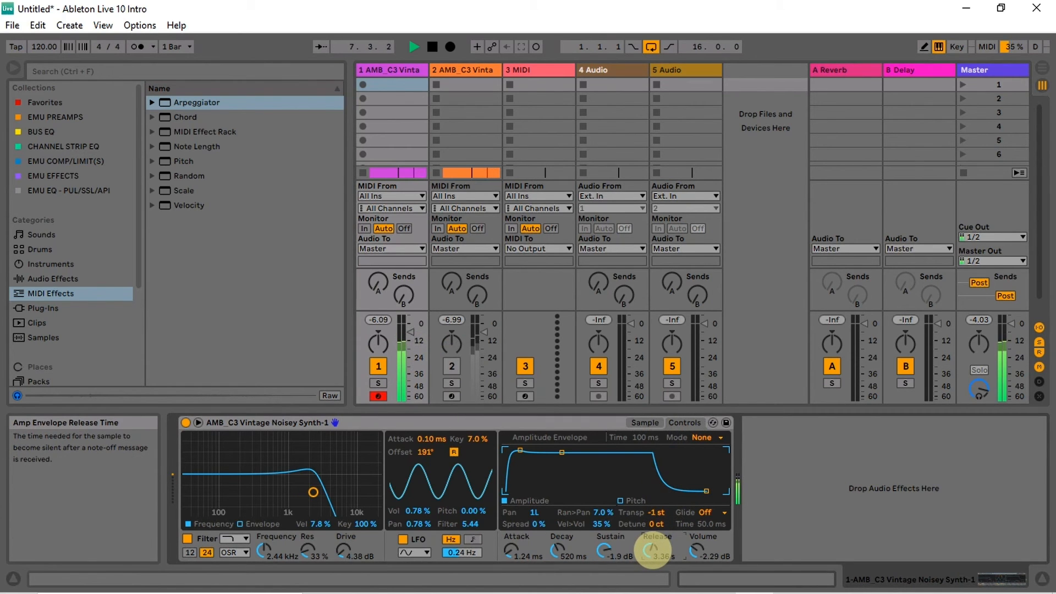
left_click_drag(653, 550, 653, 537)
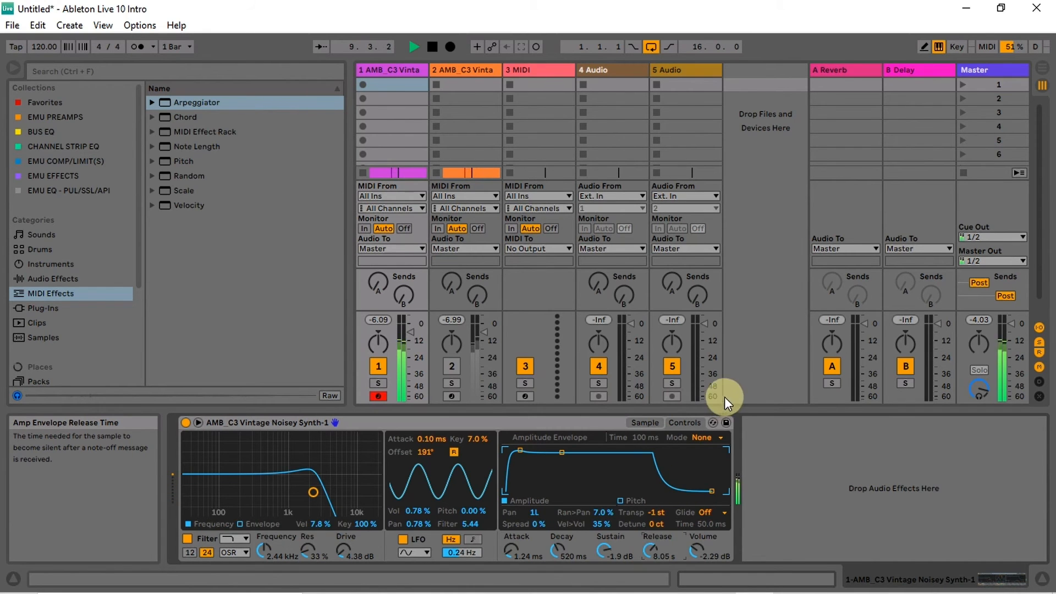
Step: Try the Sync, Loop and Trigger modes on the first synth's amplitude envelope, with the metronome switched on
left_click(721, 438)
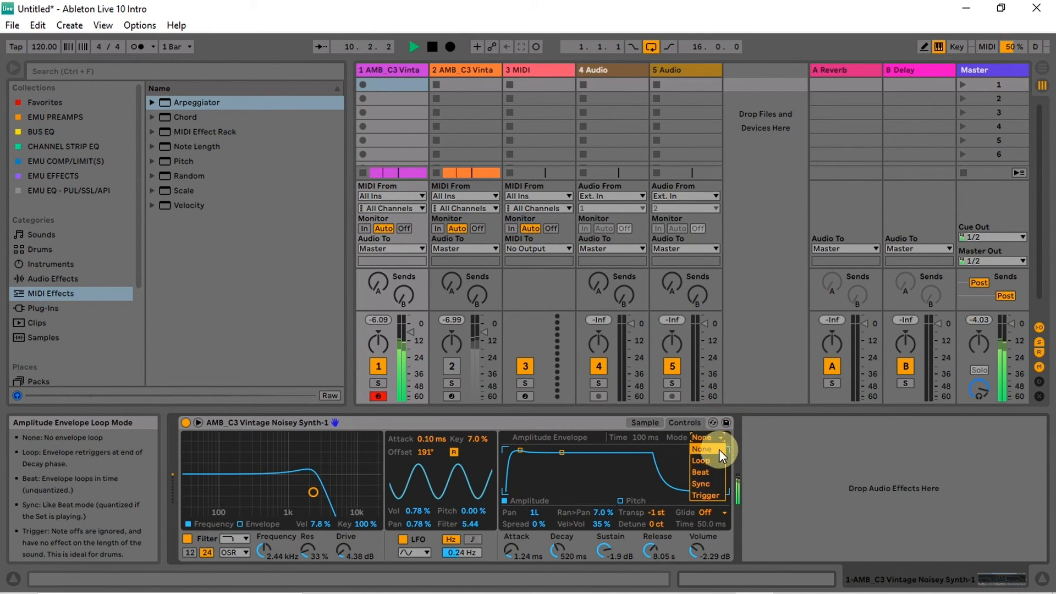
left_click(718, 485)
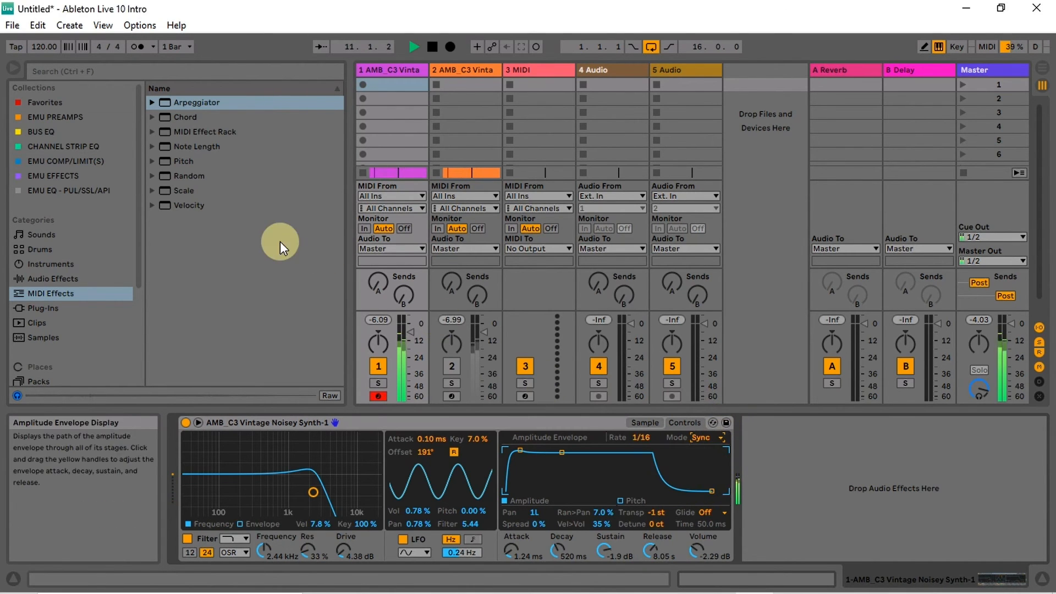
left_click(139, 47)
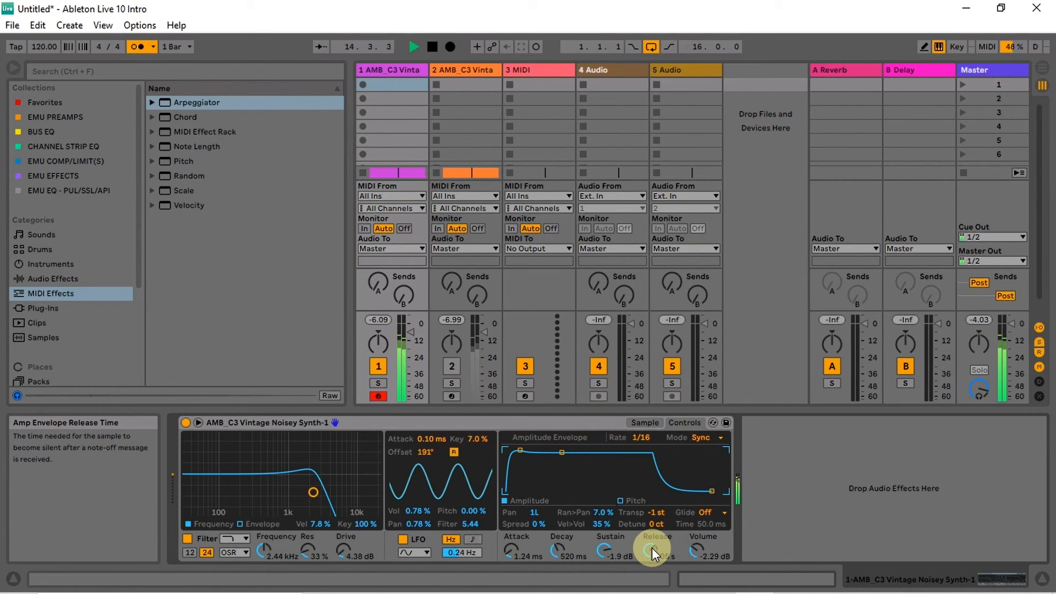
left_click(717, 438)
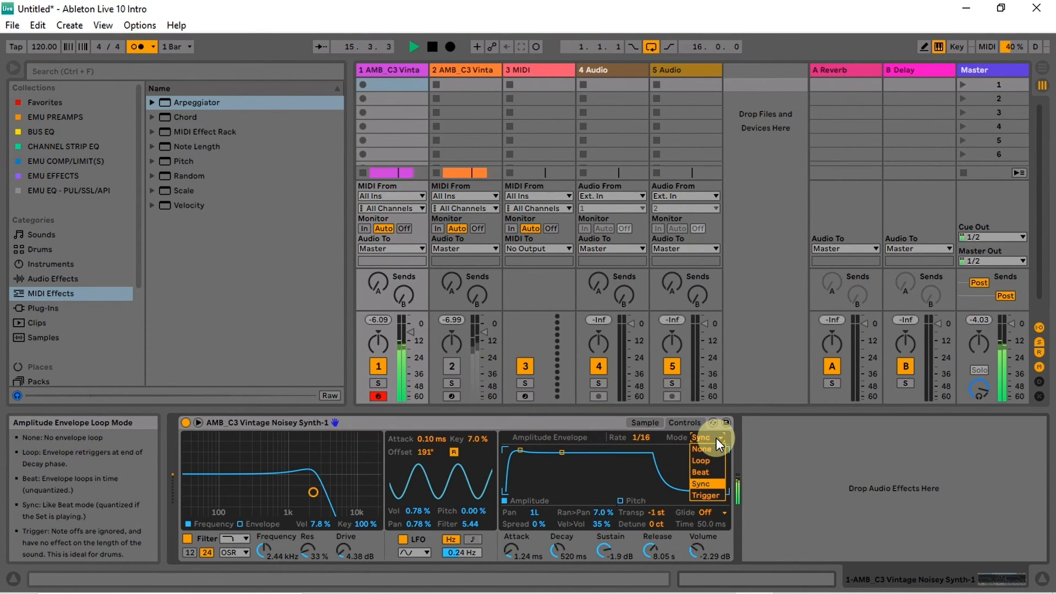
left_click(715, 462)
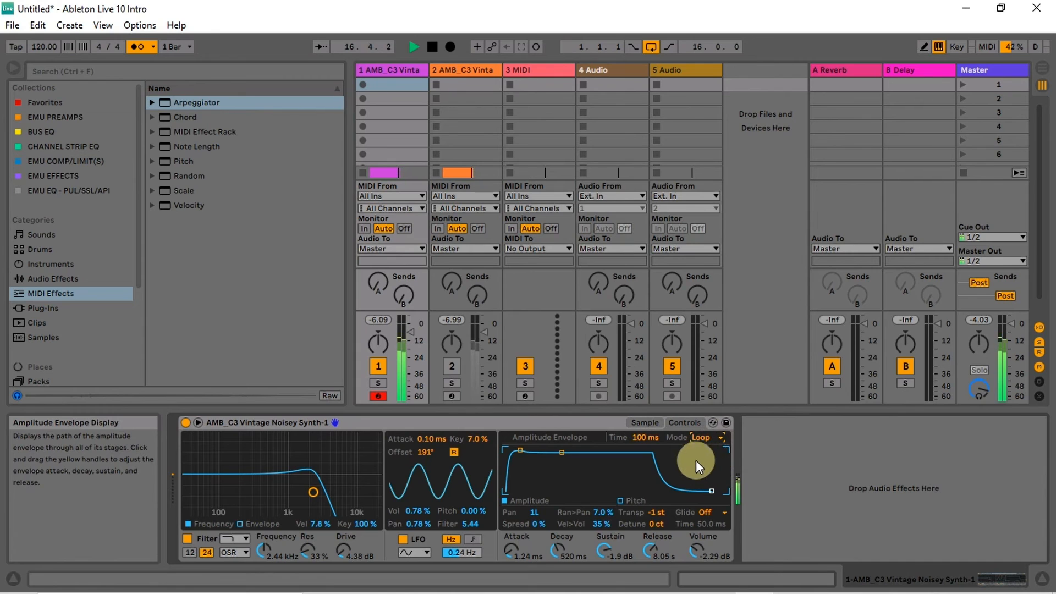
left_click(717, 438)
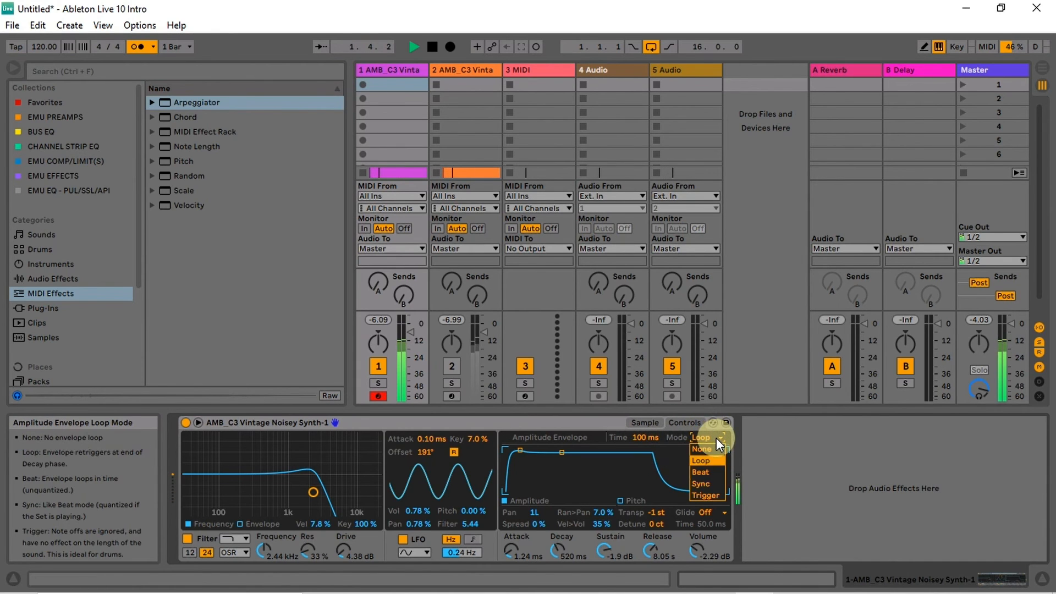
left_click(718, 490)
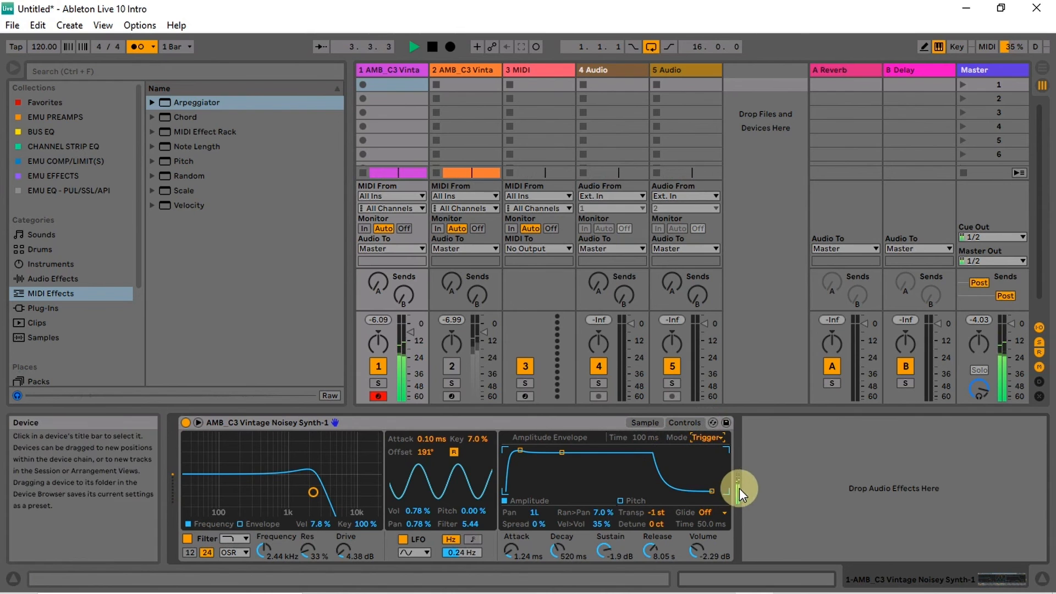
Step: Set the first synth's amplitude envelope loop mode to Beat, keeping the rate at 1/16
left_click(714, 441)
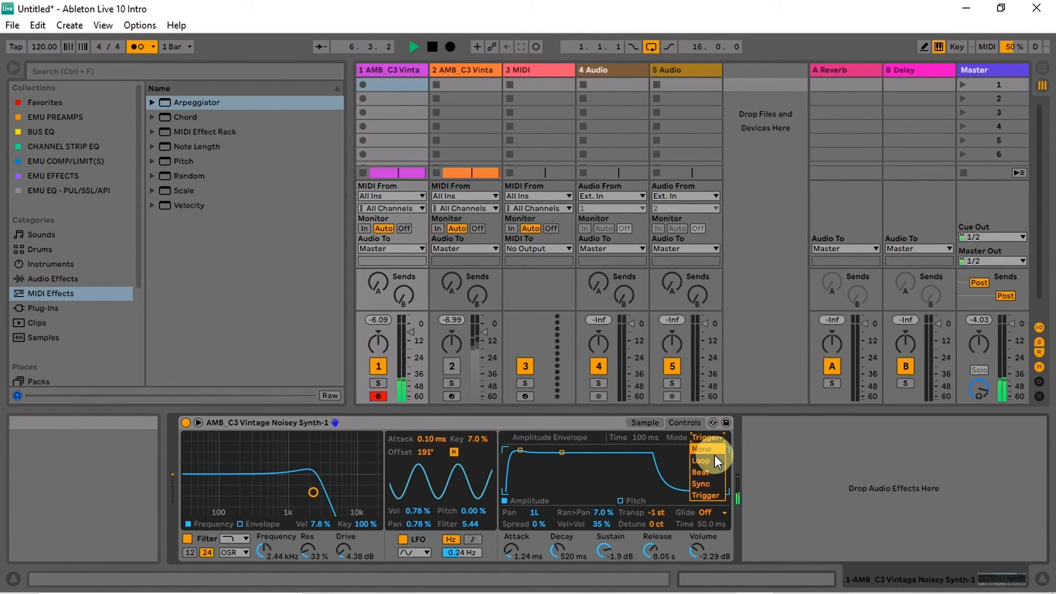
left_click(712, 474)
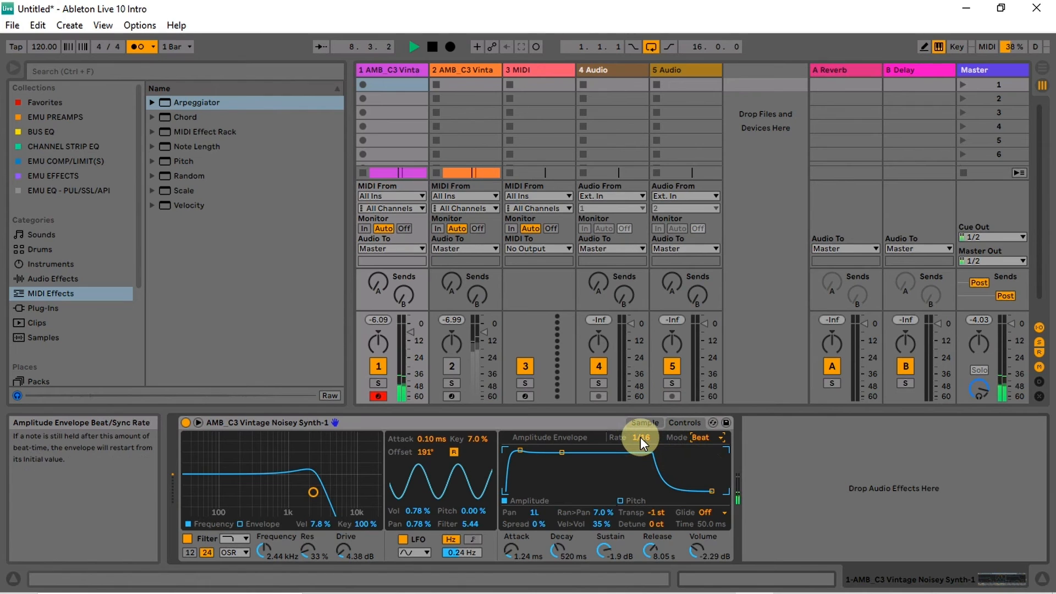
left_click(701, 438)
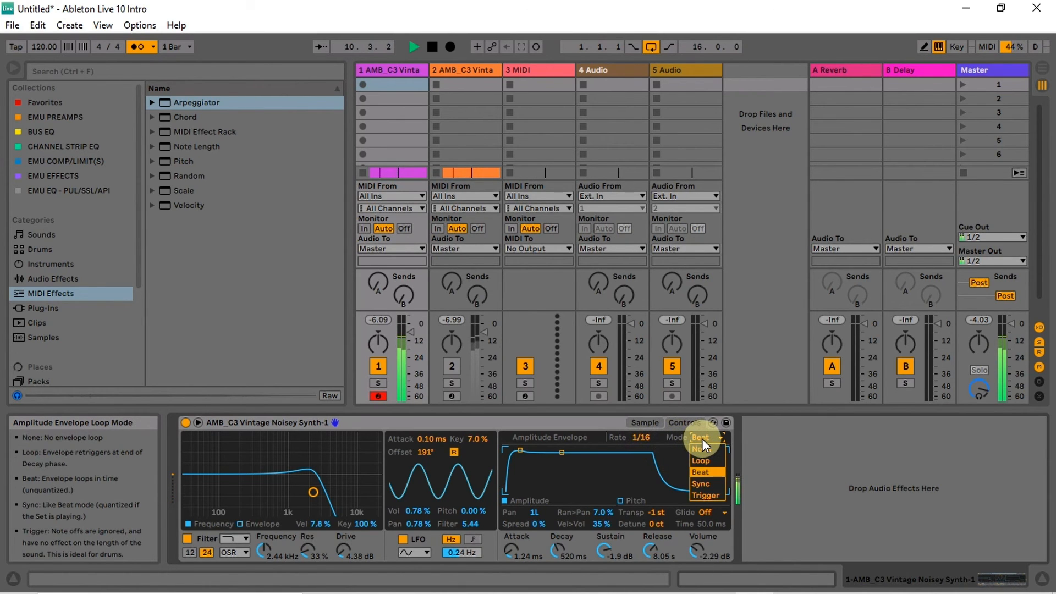
left_click(780, 452)
Step: Unmute the second synth track and turn off the metronome
left_click(449, 369)
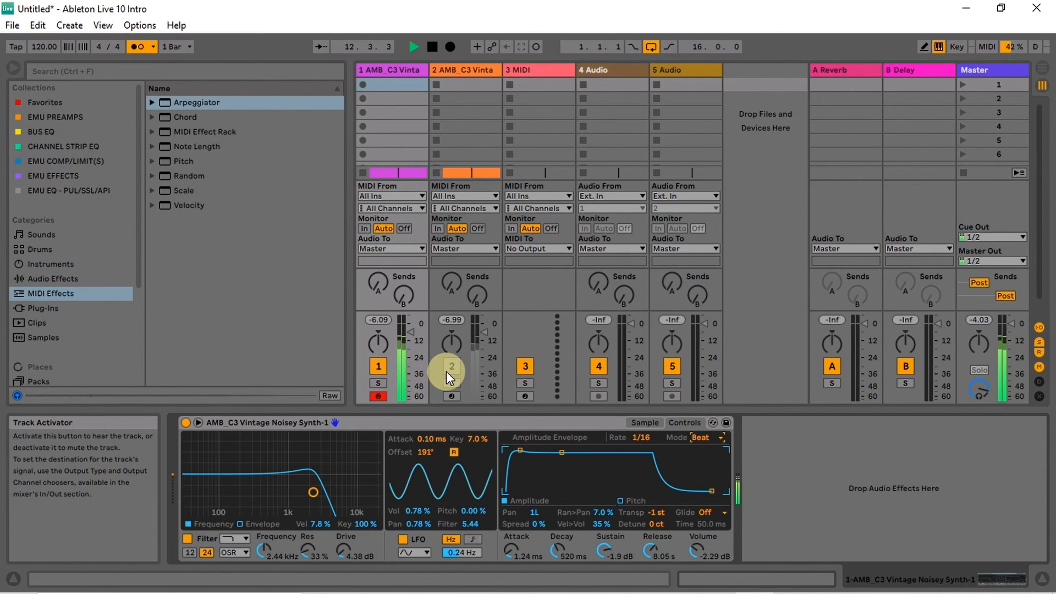
left_click(447, 372)
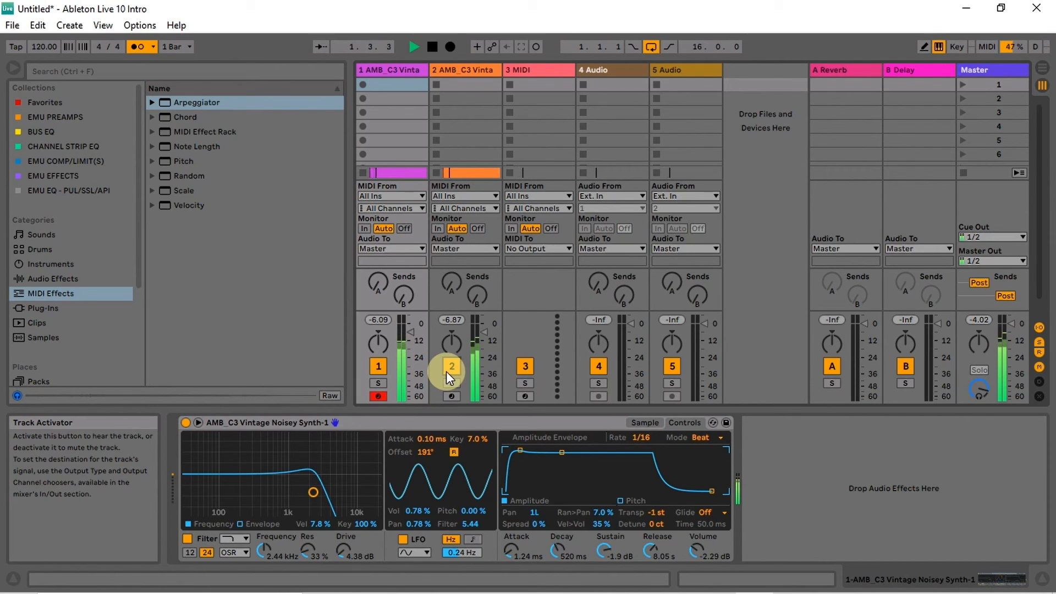
left_click(144, 45)
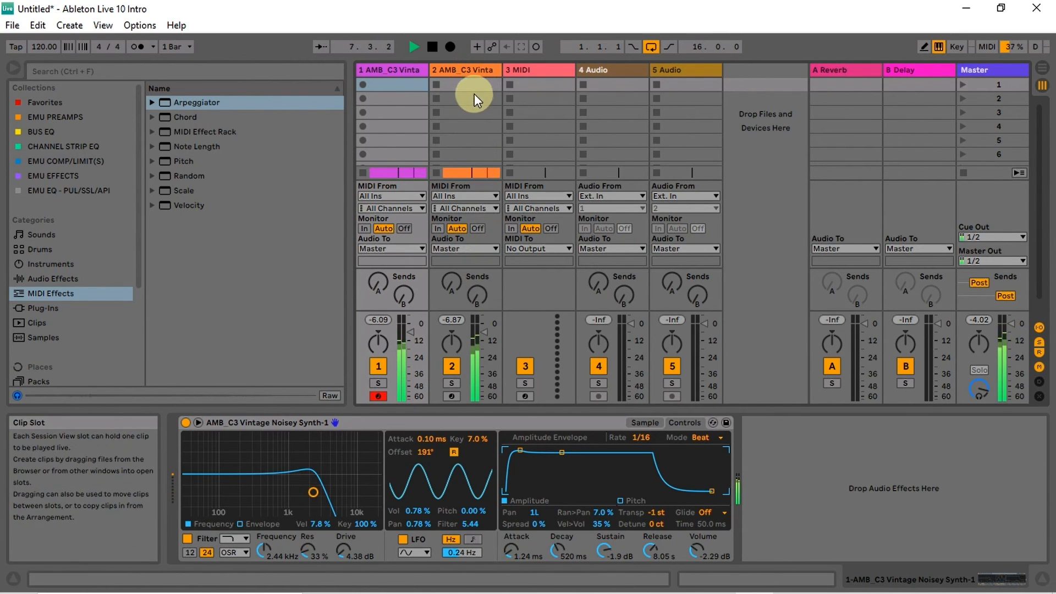
Step: Switch the second synth's filter to the Morph type with morph at 58 bp/hp, and turn on the metronome
left_click(473, 77)
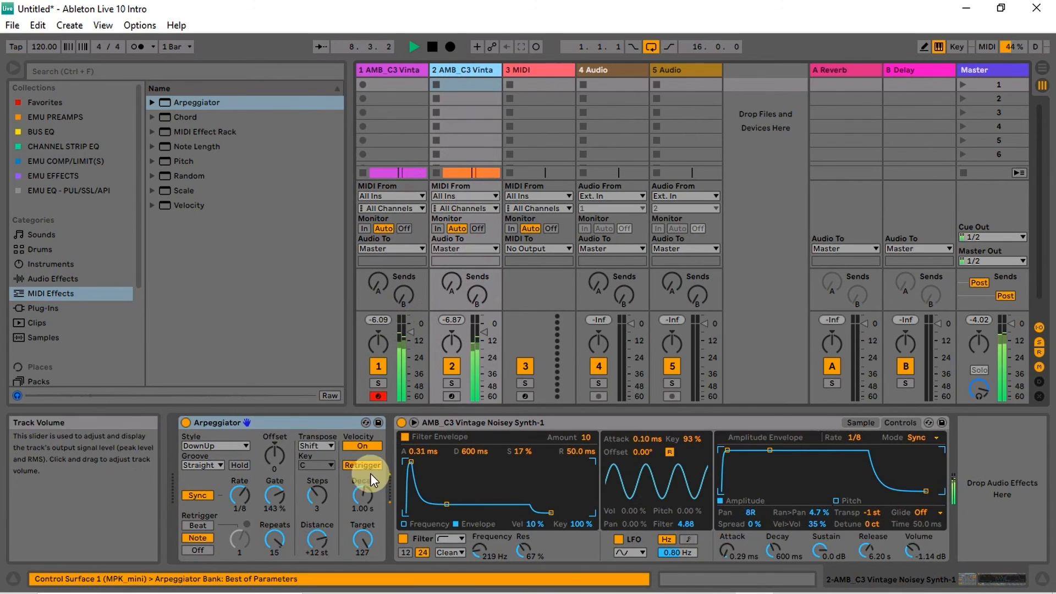
left_click(860, 423)
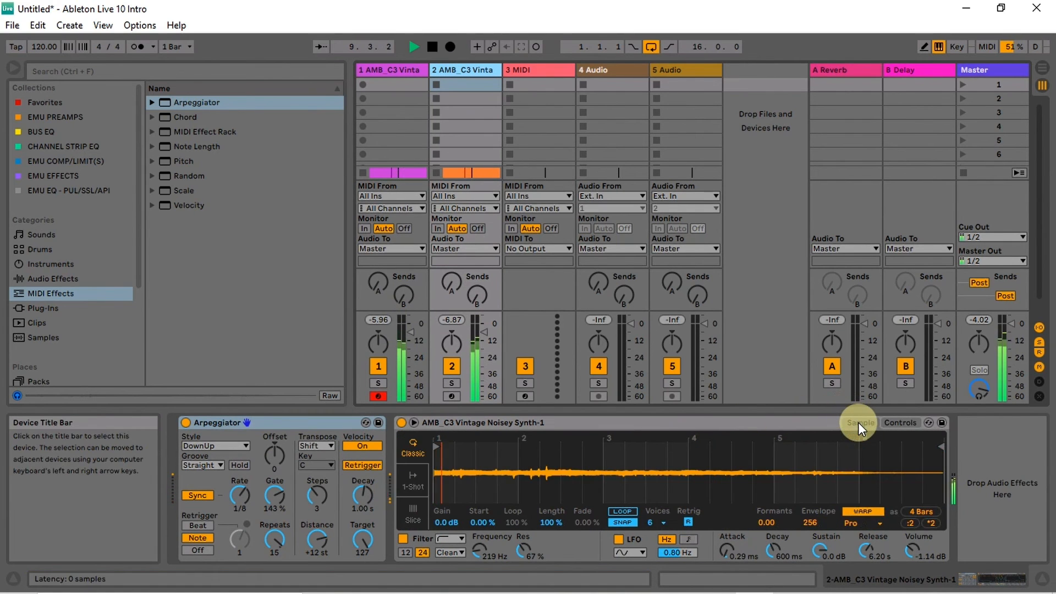
left_click(903, 423)
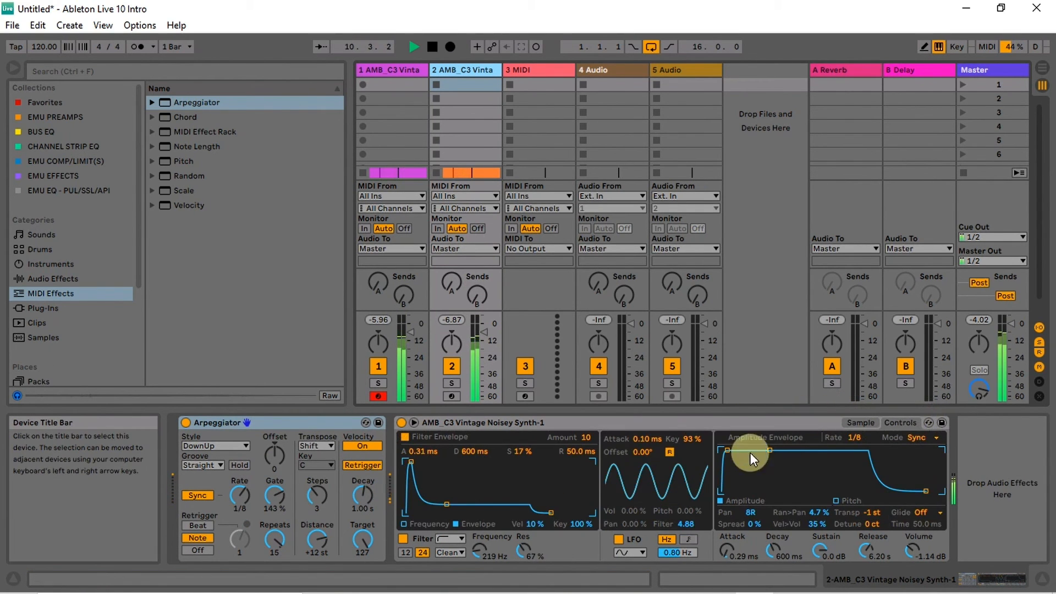
left_click(405, 523)
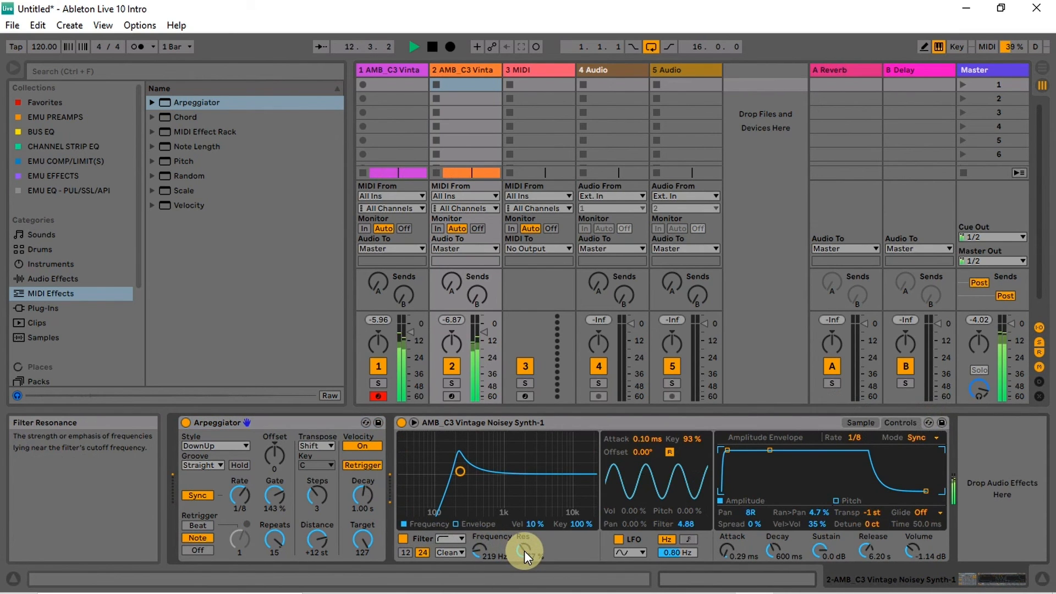
left_click(457, 538)
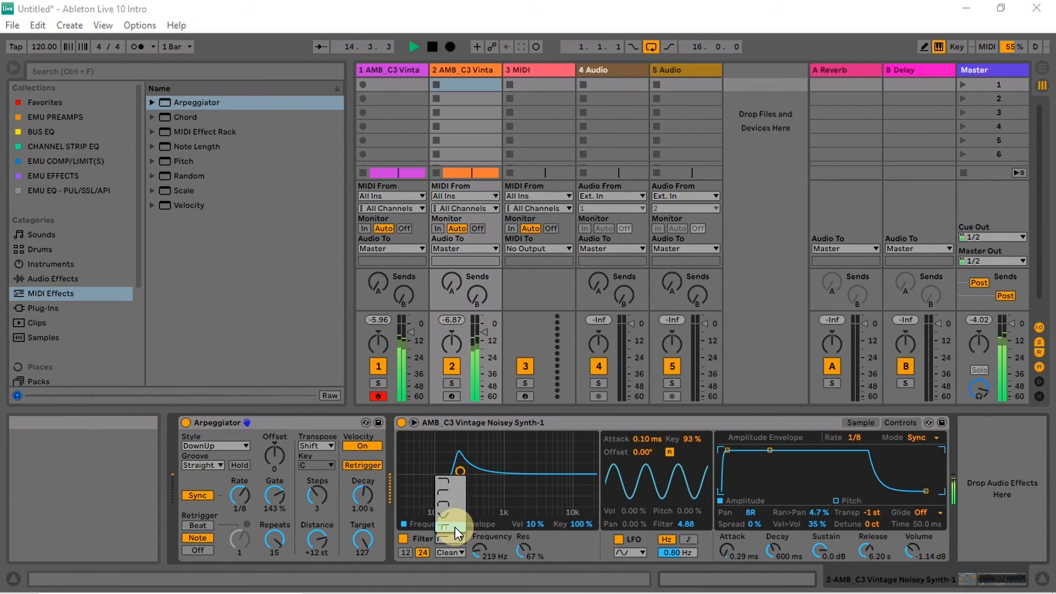
left_click(454, 527)
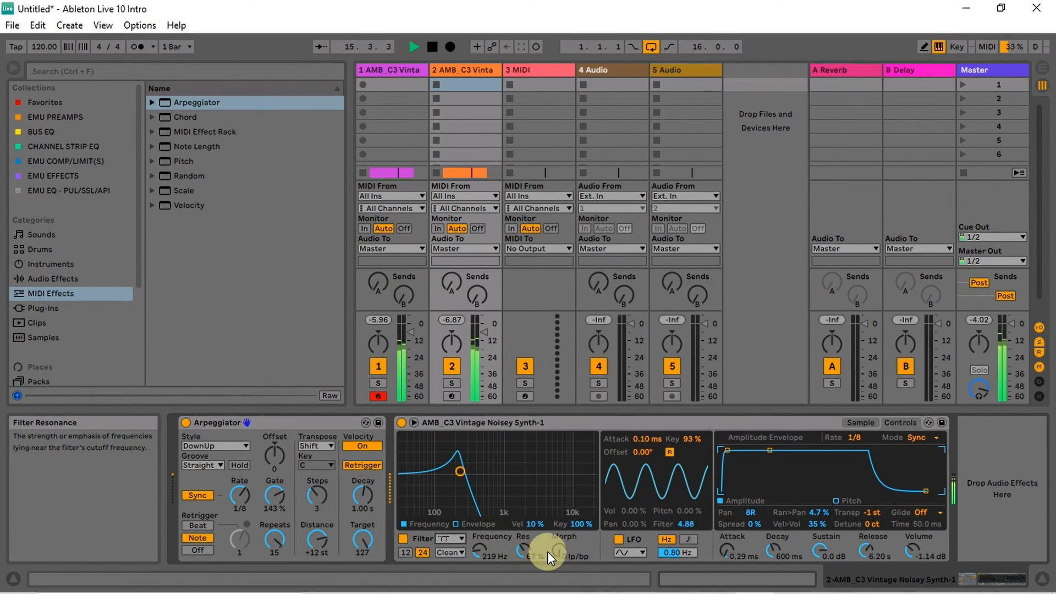
left_click_drag(552, 551, 552, 552)
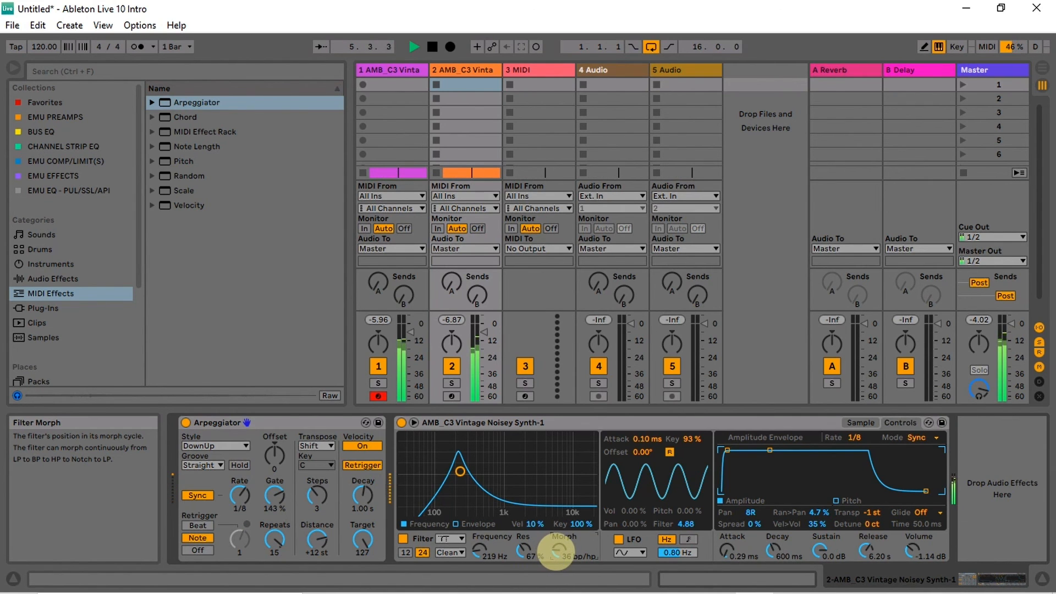
left_click_drag(557, 552, 556, 552)
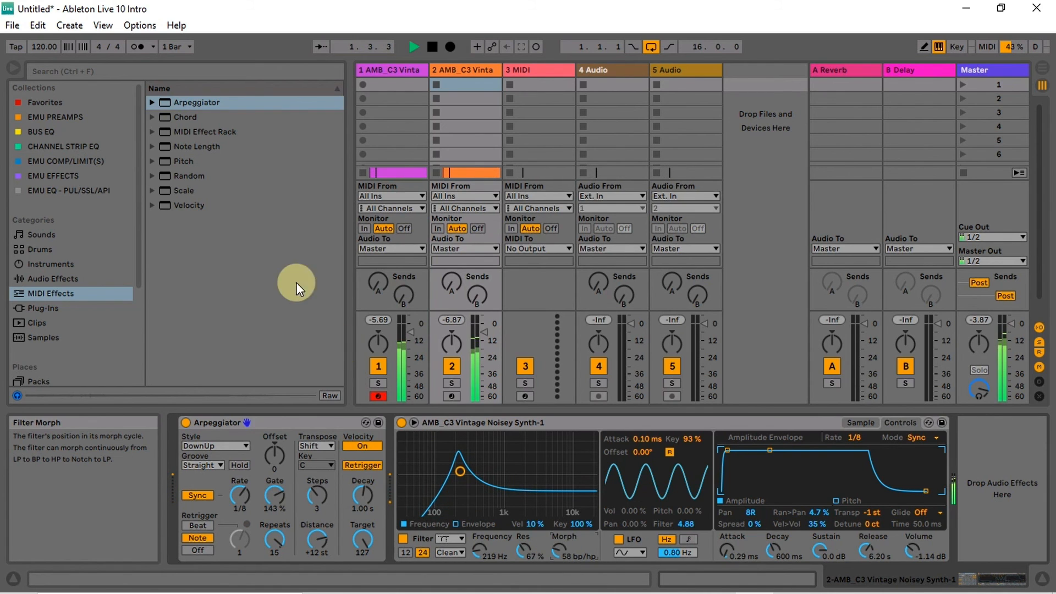
left_click(137, 47)
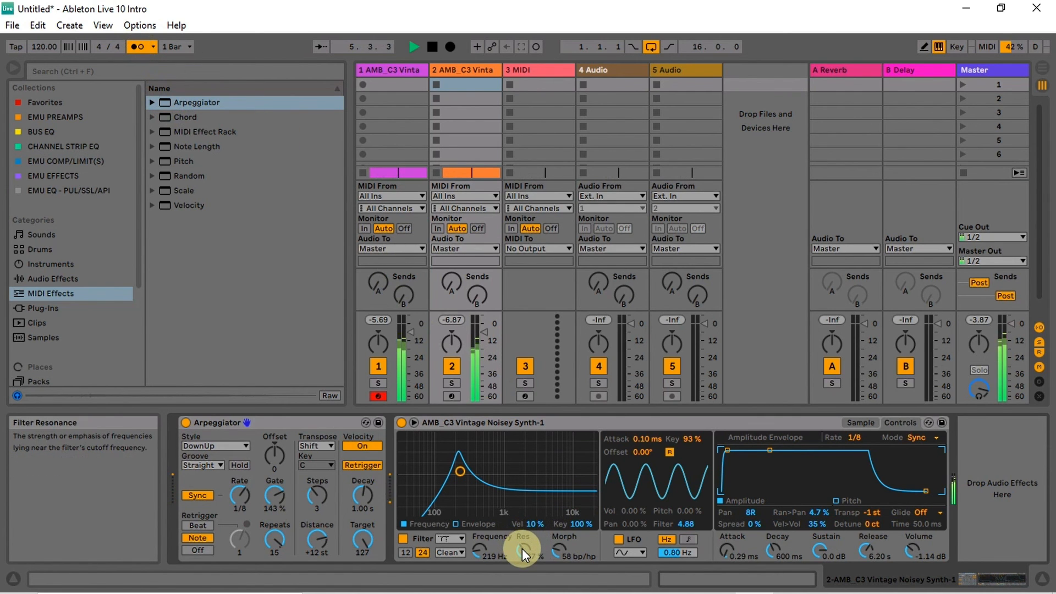
Step: Set the second synth's filter resonance to 52 % and switch its filter type back to highpass
left_click_drag(522, 550, 523, 561)
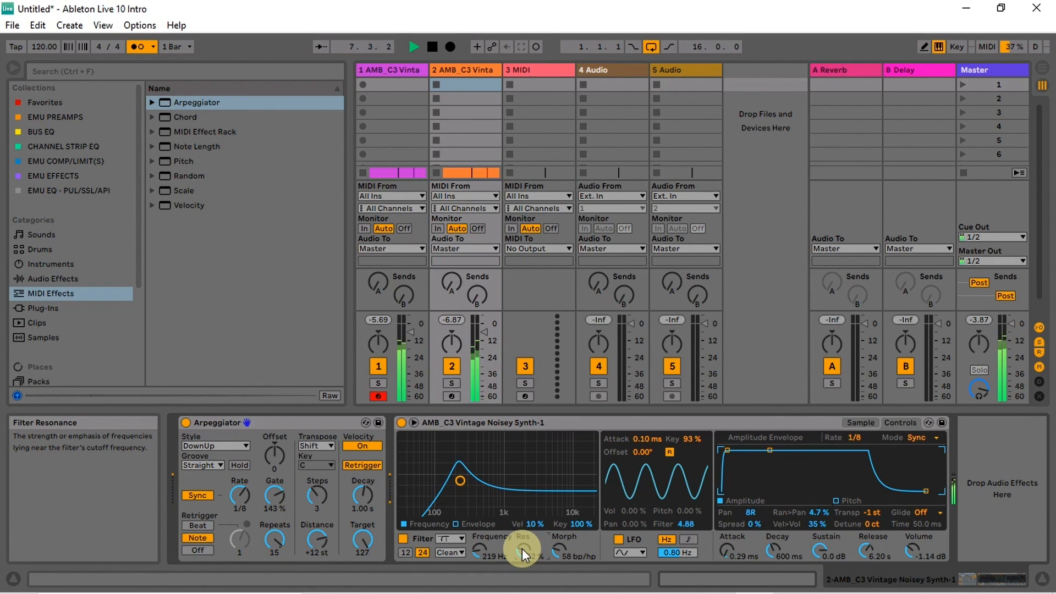
left_click(454, 538)
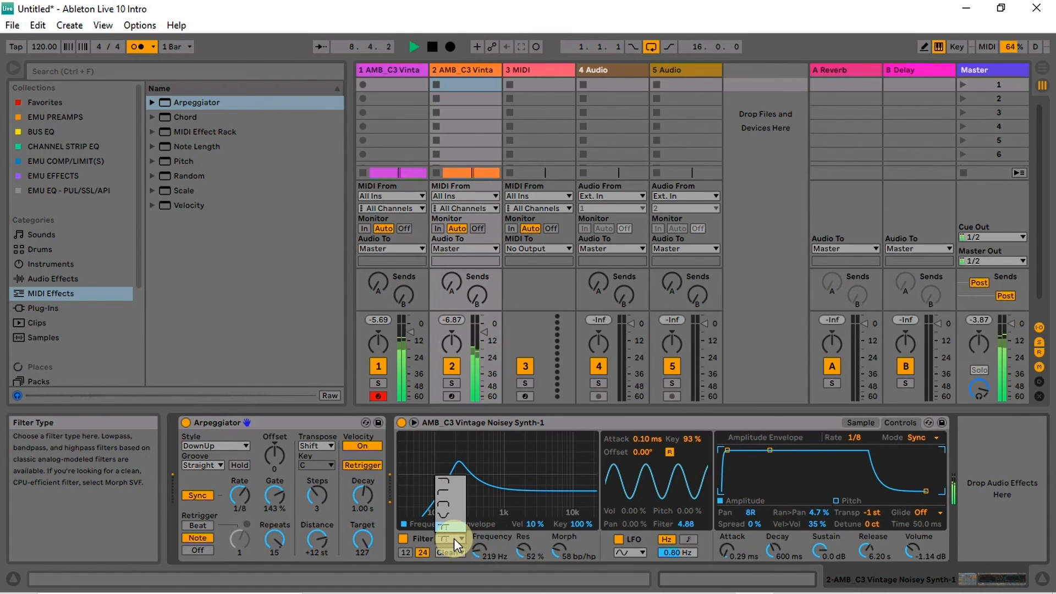
left_click(450, 490)
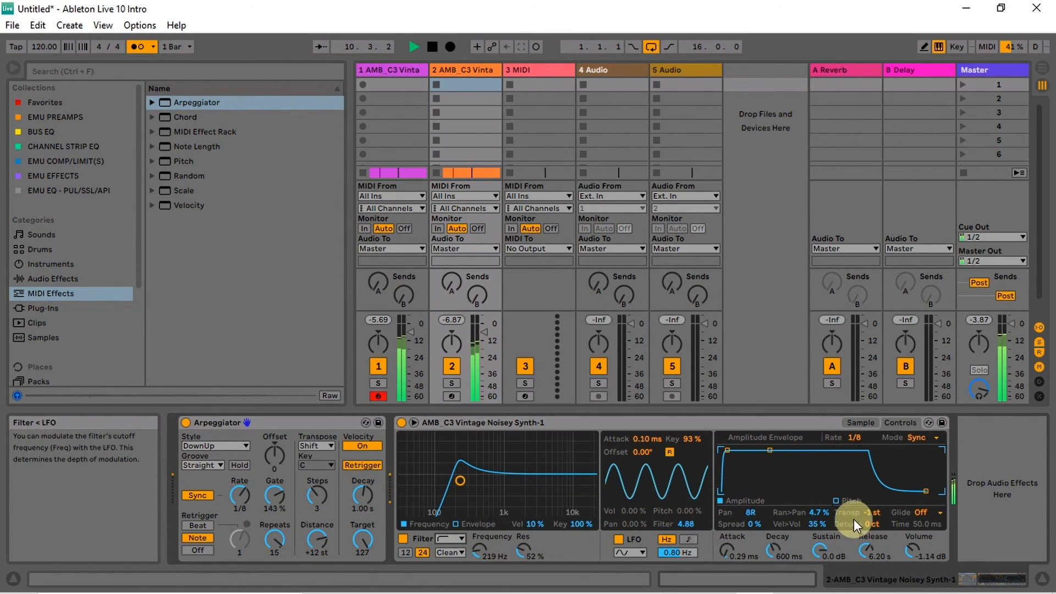
Step: Set the second synth's amplitude decay to 584 ms and sustain to -17 dB, keeping its output volume at -1.14 dB
left_click_drag(909, 546, 909, 551)
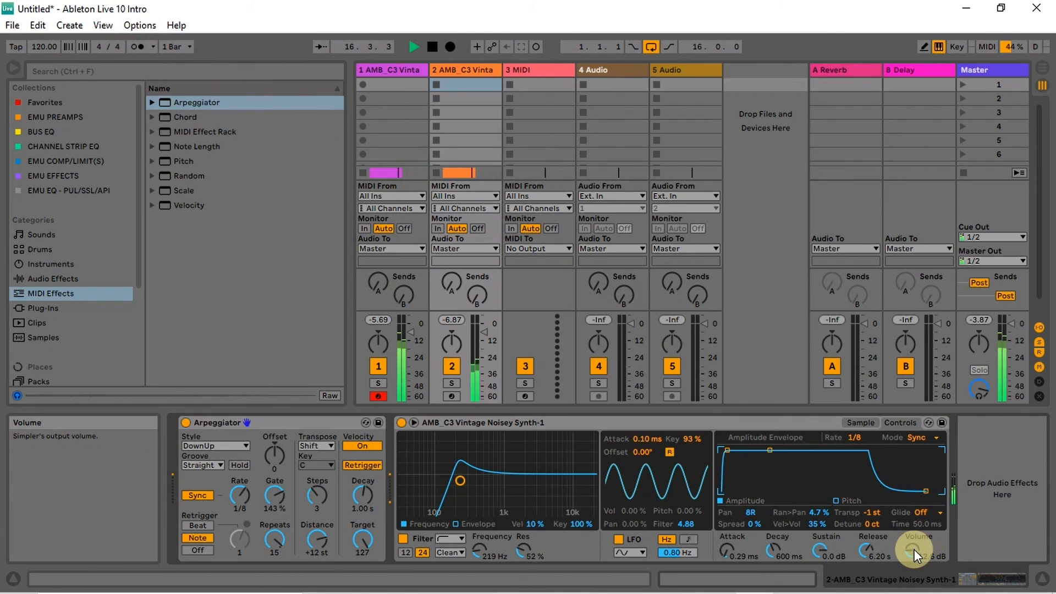
left_click_drag(914, 550, 914, 542)
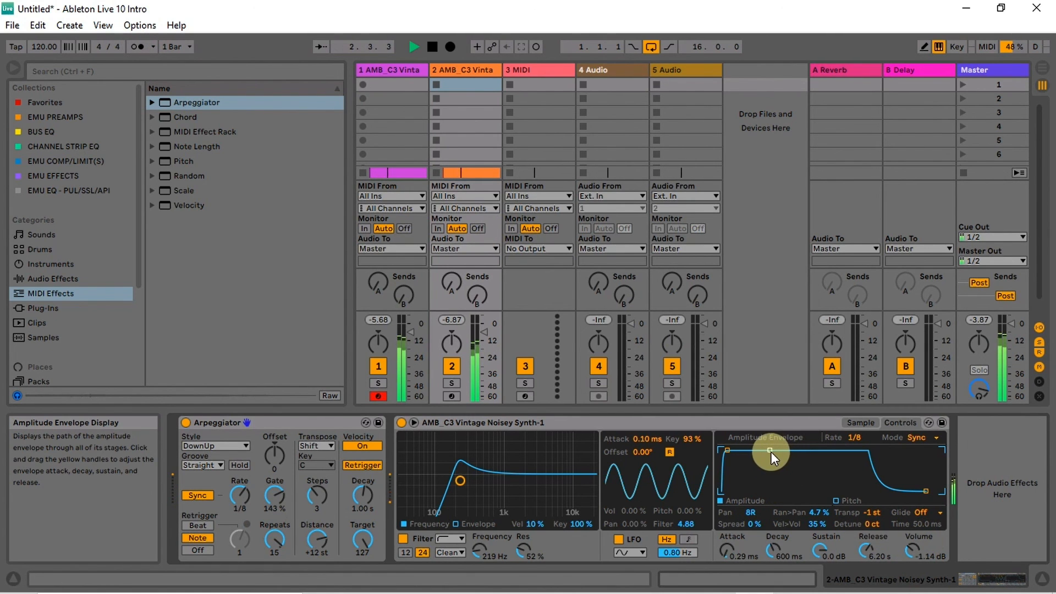
left_click_drag(770, 451, 769, 451)
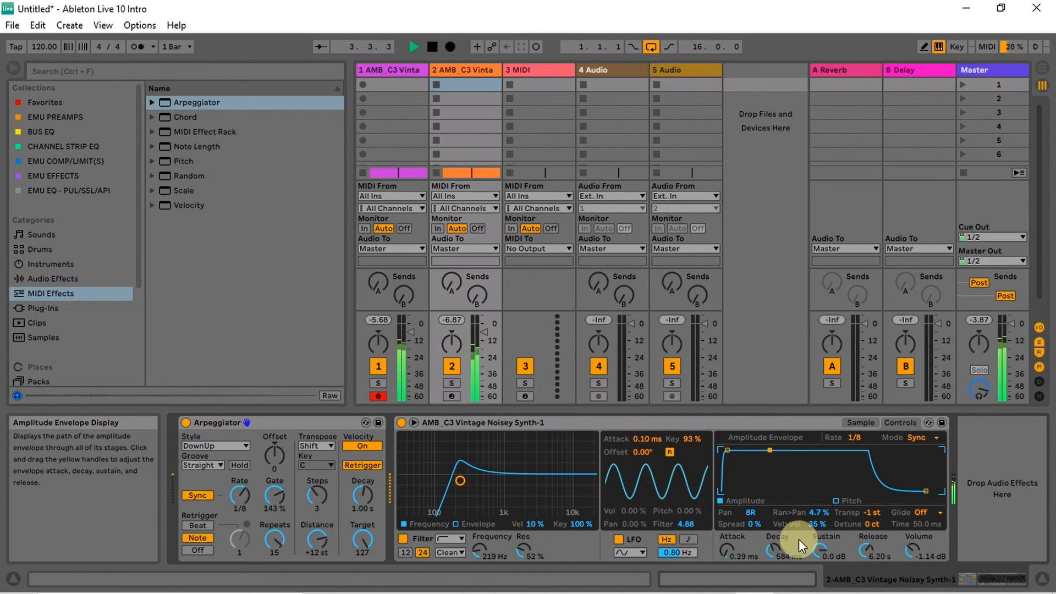
left_click_drag(820, 549, 820, 562)
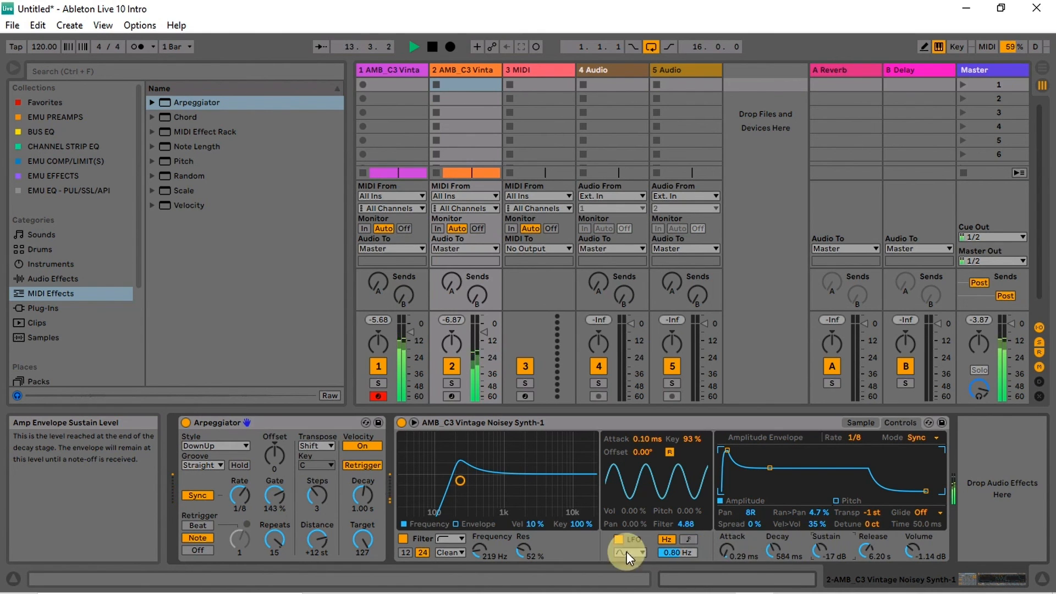
Step: Set the second synth's filter resonance to 66 % and switch it to the Morph type with morph at 47 hp/no
left_click_drag(527, 549, 526, 535)
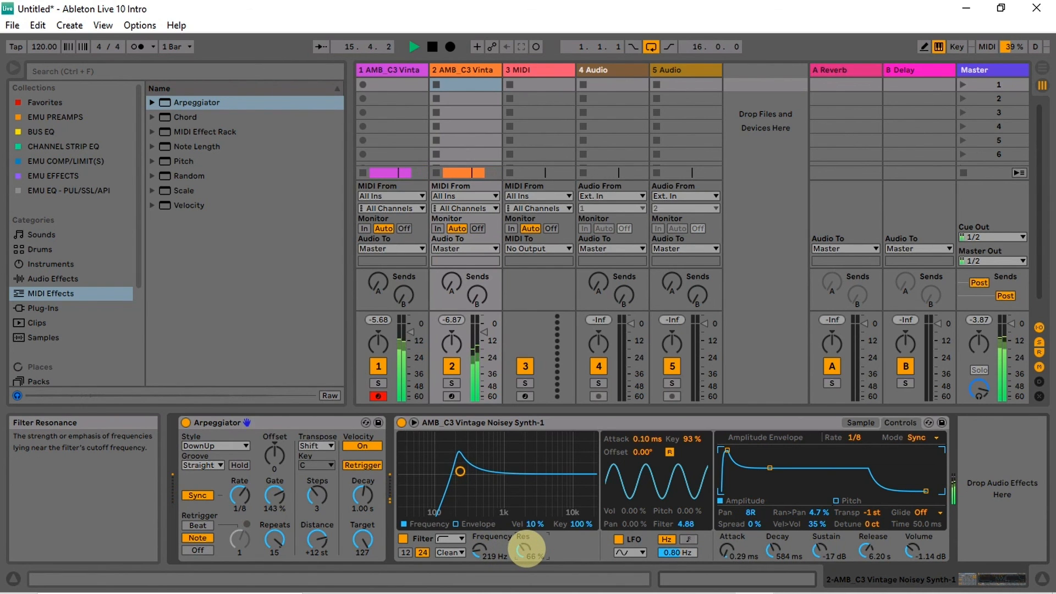
left_click(457, 537)
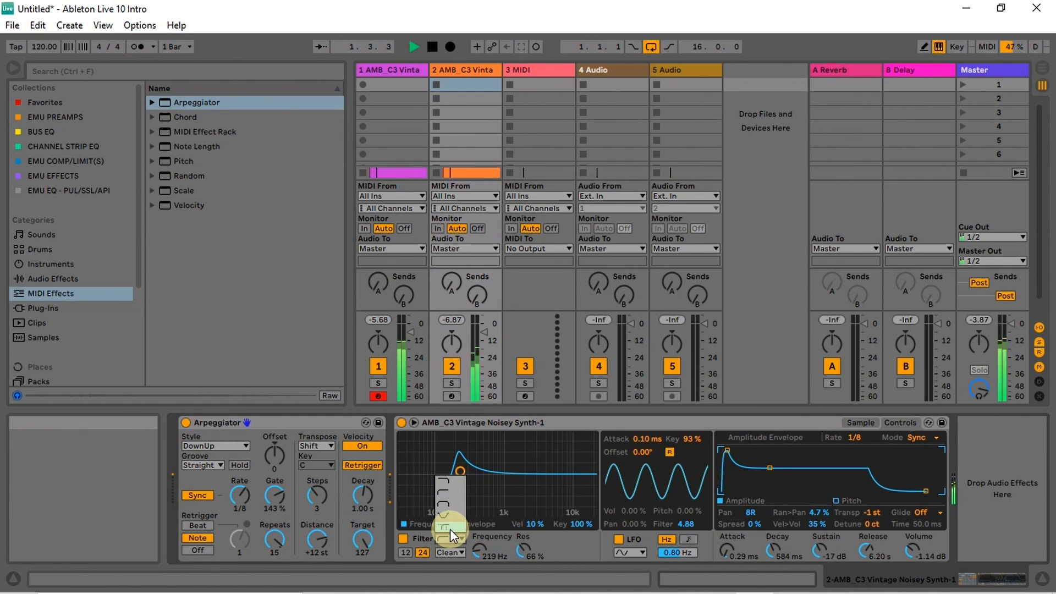
left_click(450, 529)
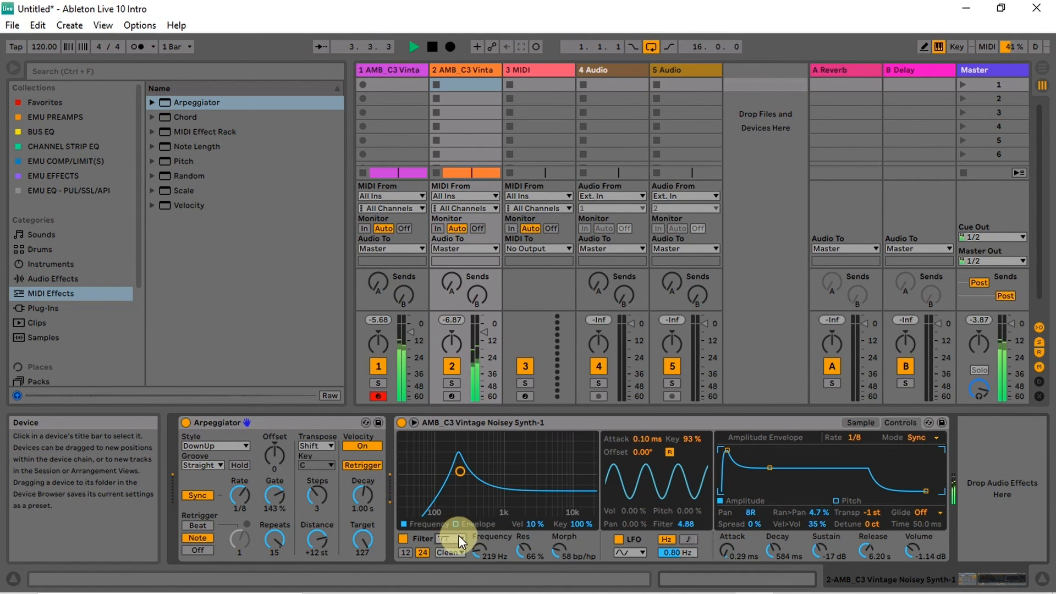
left_click_drag(555, 552, 556, 554)
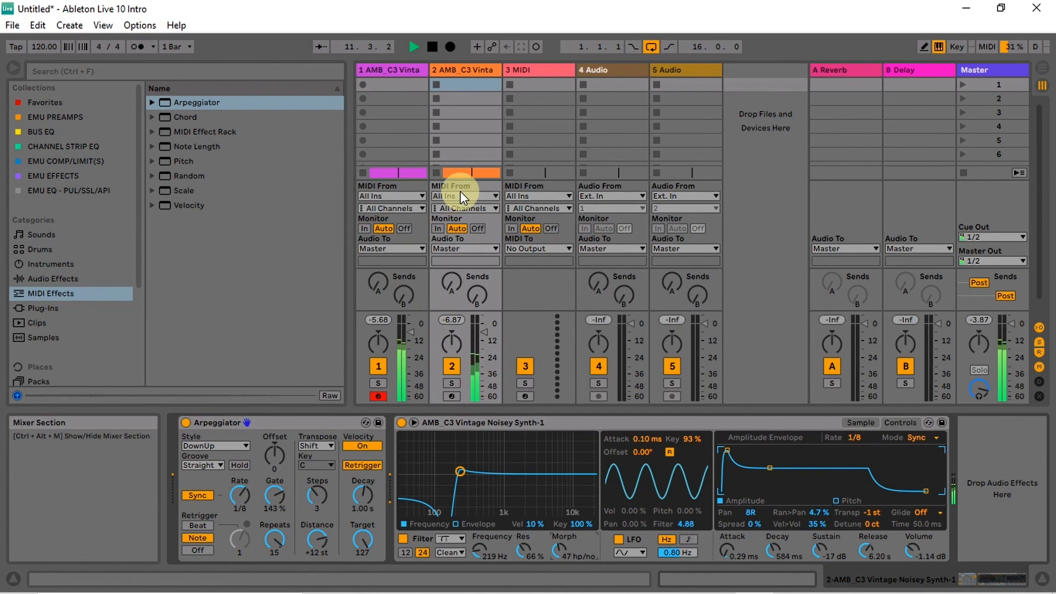
Step: Select both synth tracks, try their volume at -24.3 dB and -31.0 dB, and set it to -6.0 dB
left_click(412, 69)
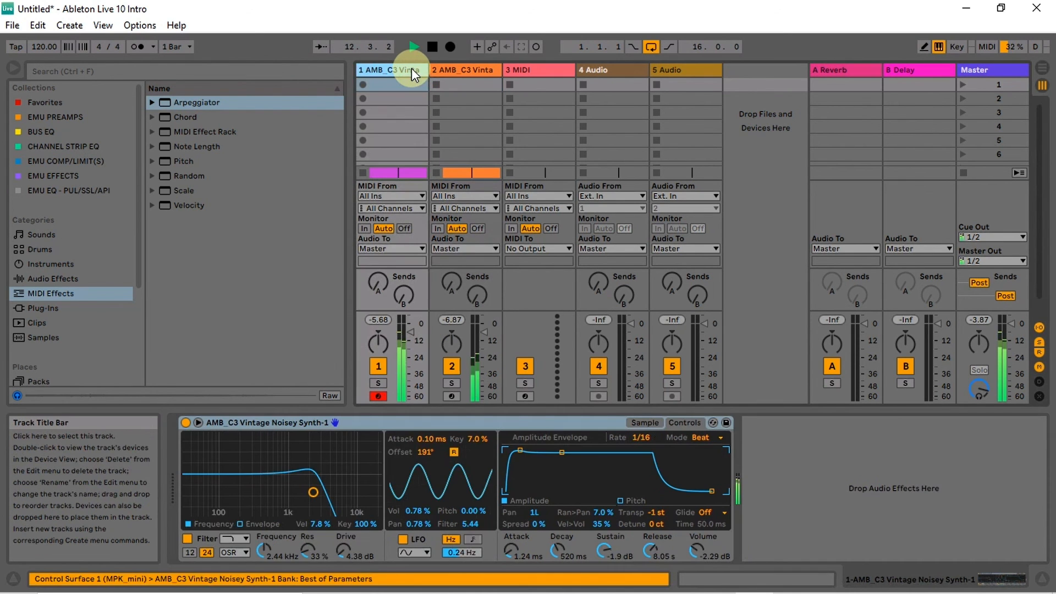
left_click(459, 67, "shift")
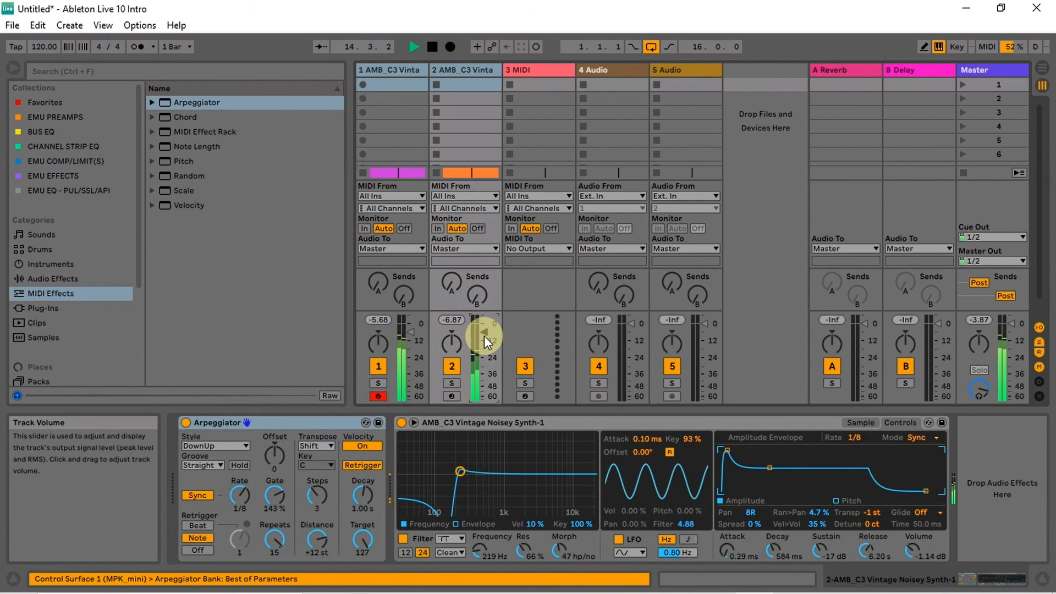
left_click_drag(484, 334, 484, 362)
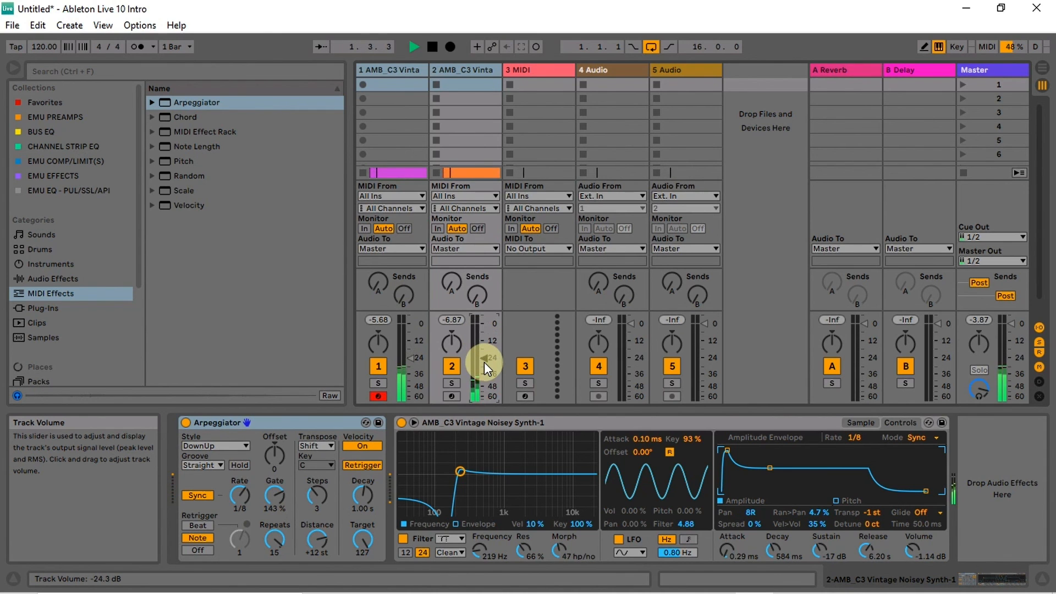
left_click_drag(484, 362, 483, 368)
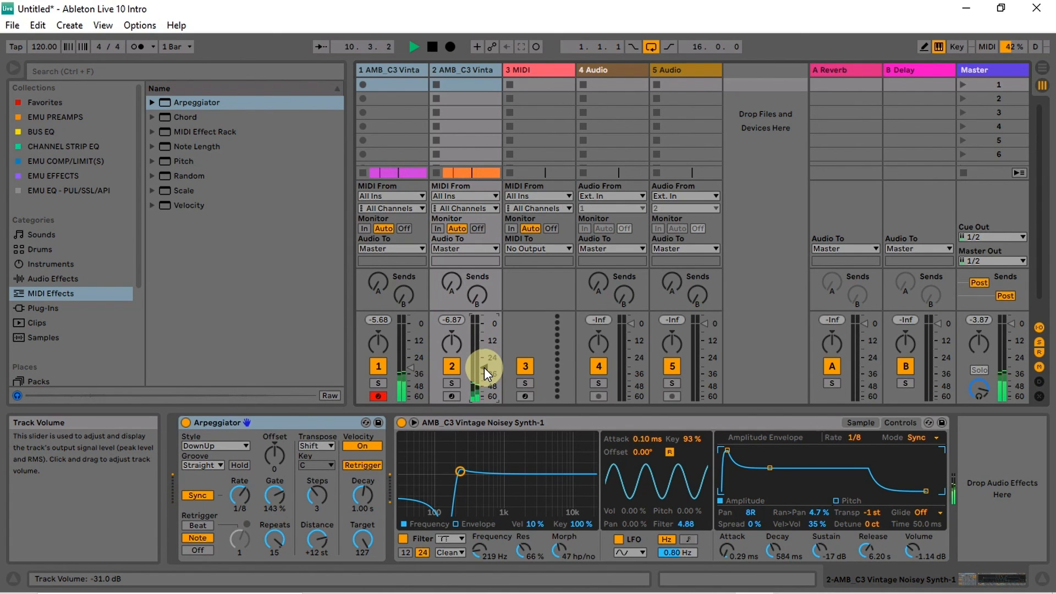
left_click_drag(485, 367, 481, 367)
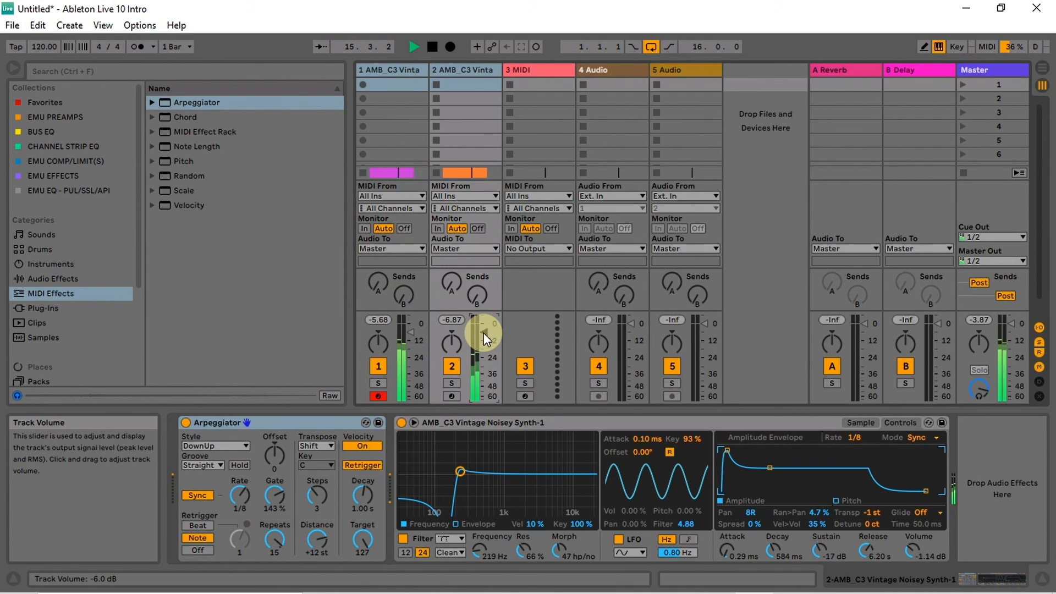
Step: Set the second synth's filter morph to 30 no/lp and adjust its filter frequency
left_click_drag(558, 546, 558, 546)
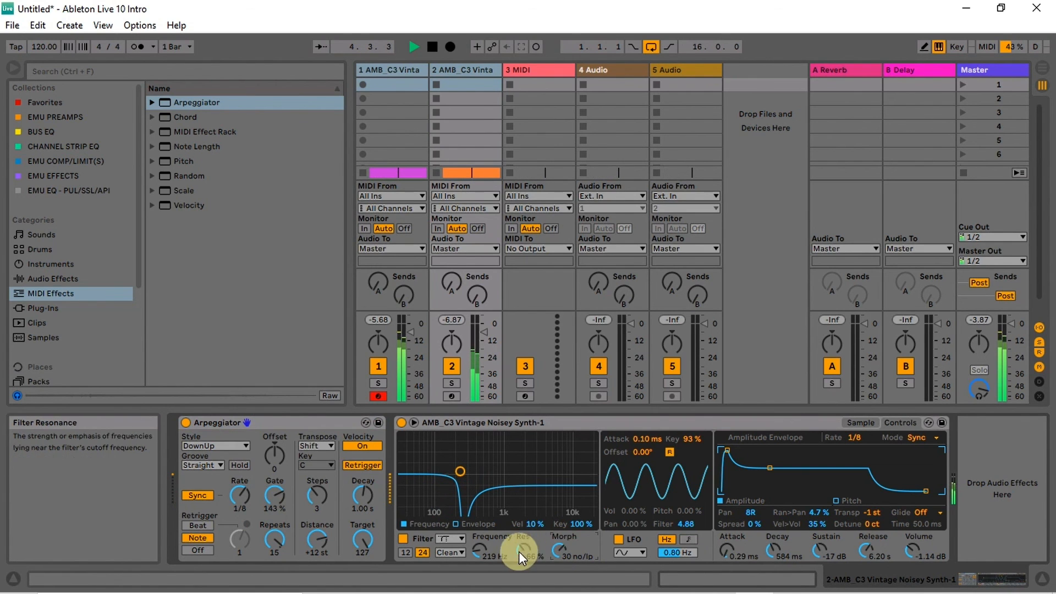
left_click_drag(480, 546, 479, 546)
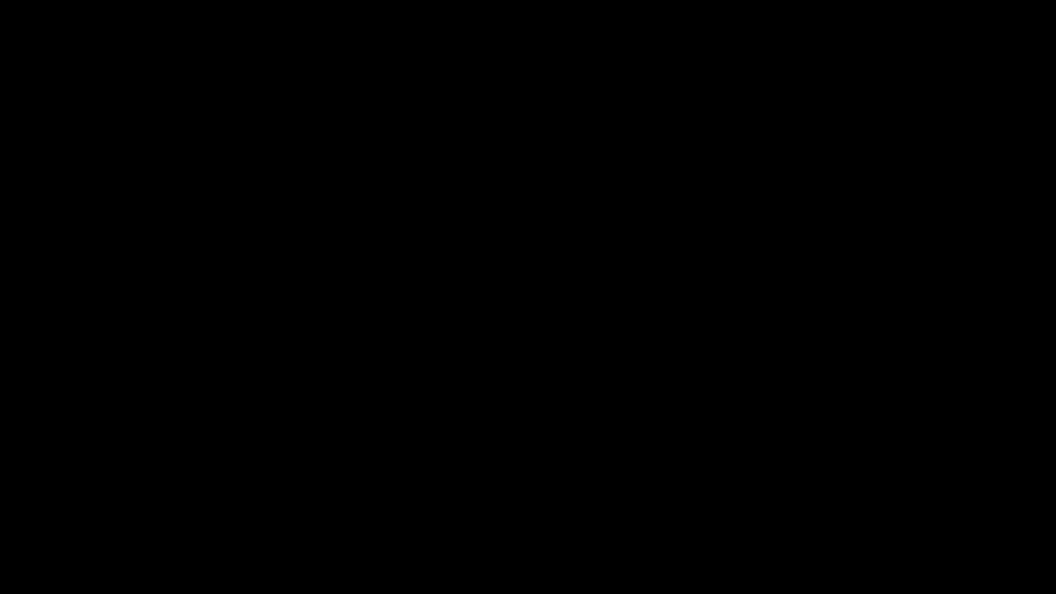